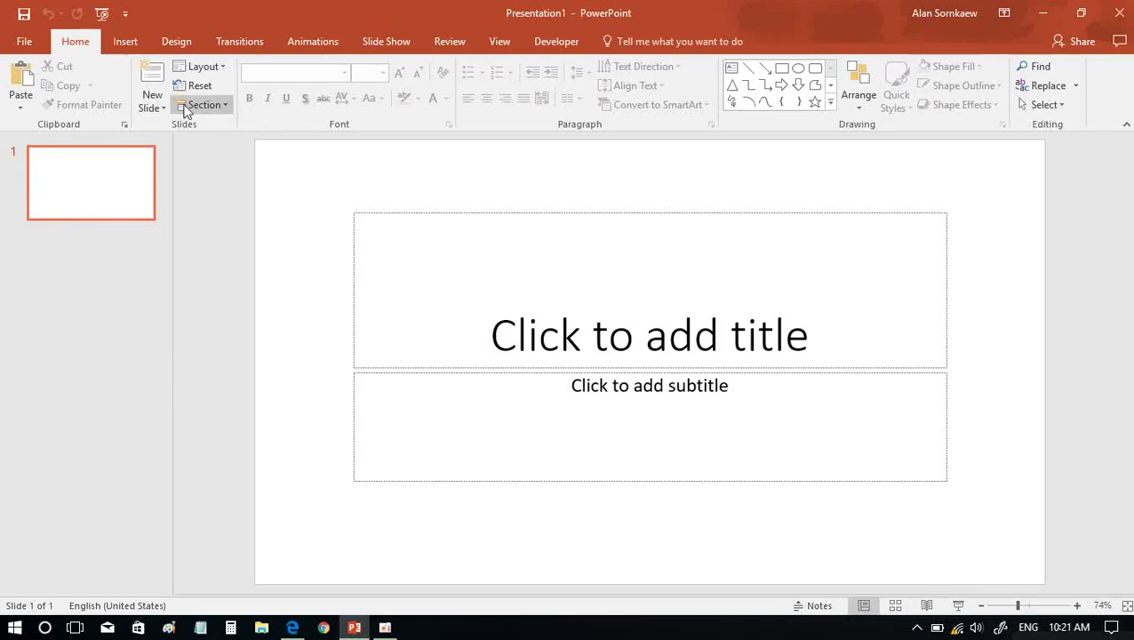
Switch the slide to the Blank layout
left_click(218, 67)
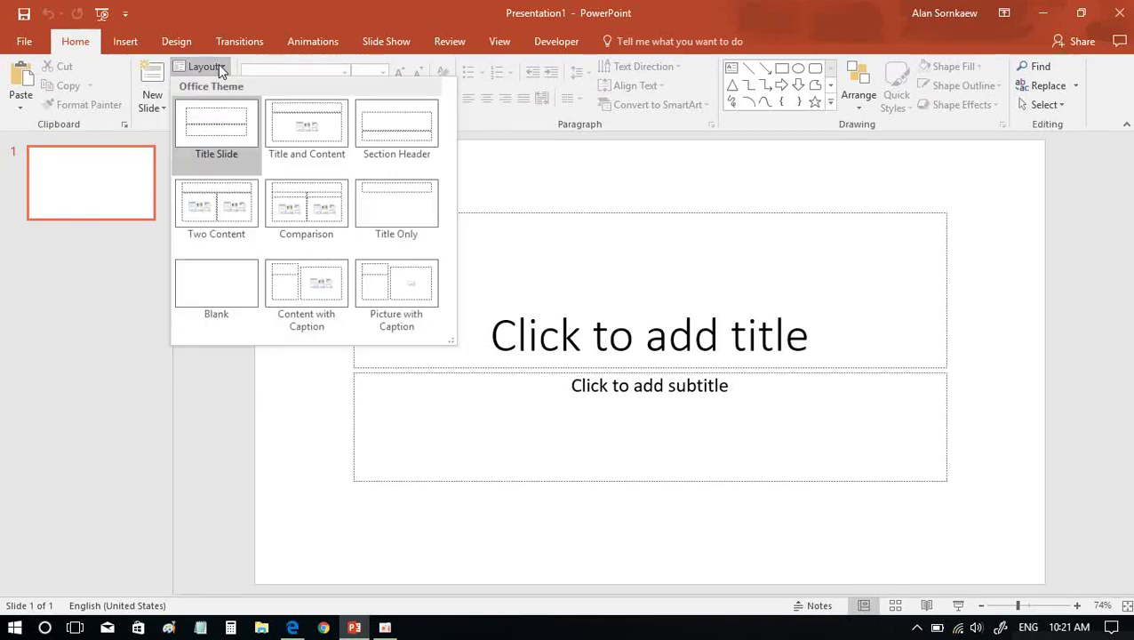
left_click(216, 212)
left_click(213, 67)
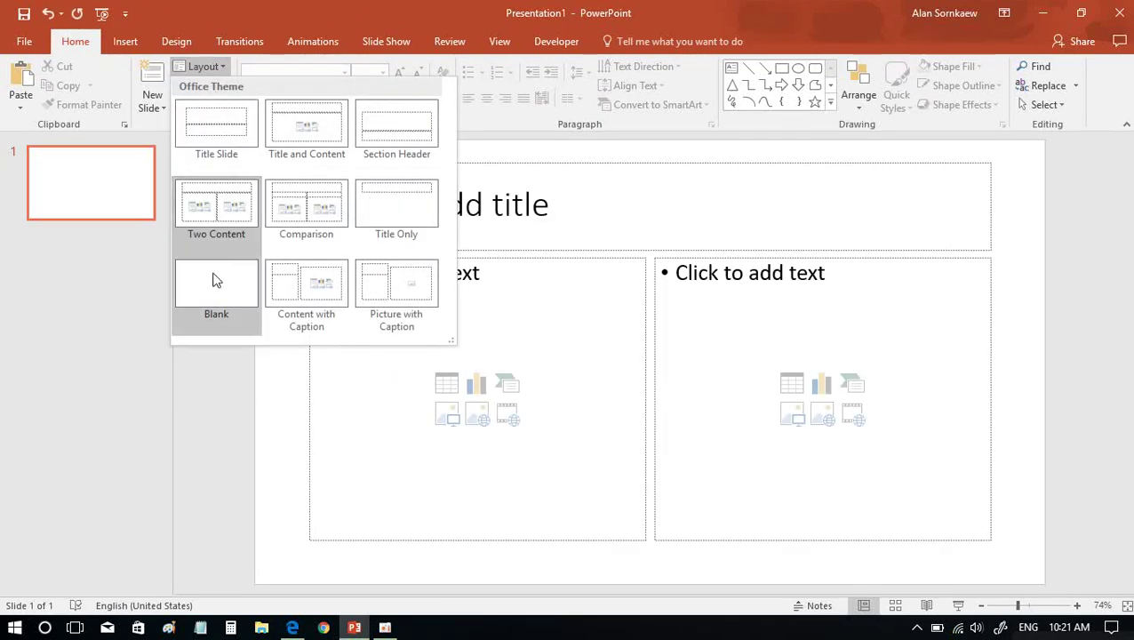
left_click(215, 281)
Format the slide background, trying dark and medium gray solid fills before choosing a gradient fill
right_click(349, 211)
left_click(358, 344)
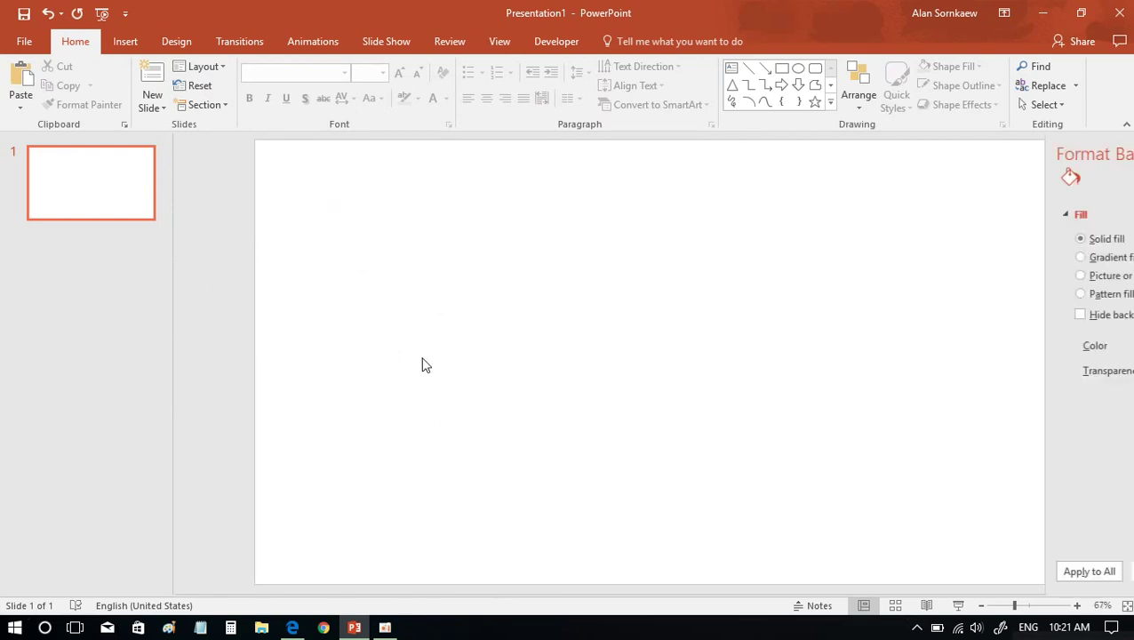
left_click(945, 257)
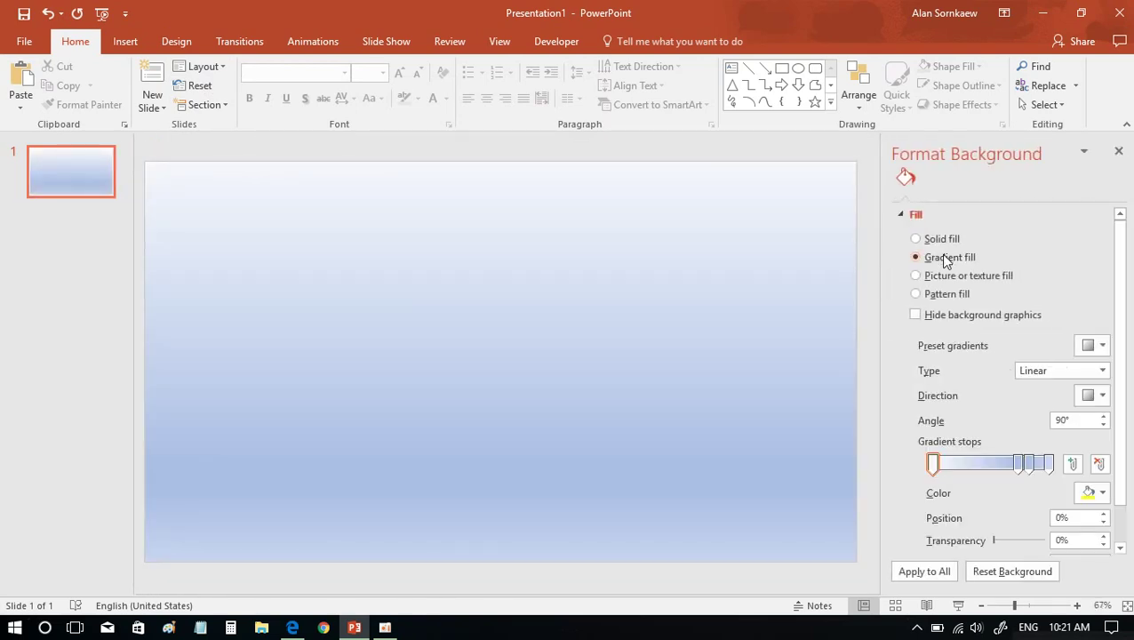
left_click(942, 240)
left_click(1102, 347)
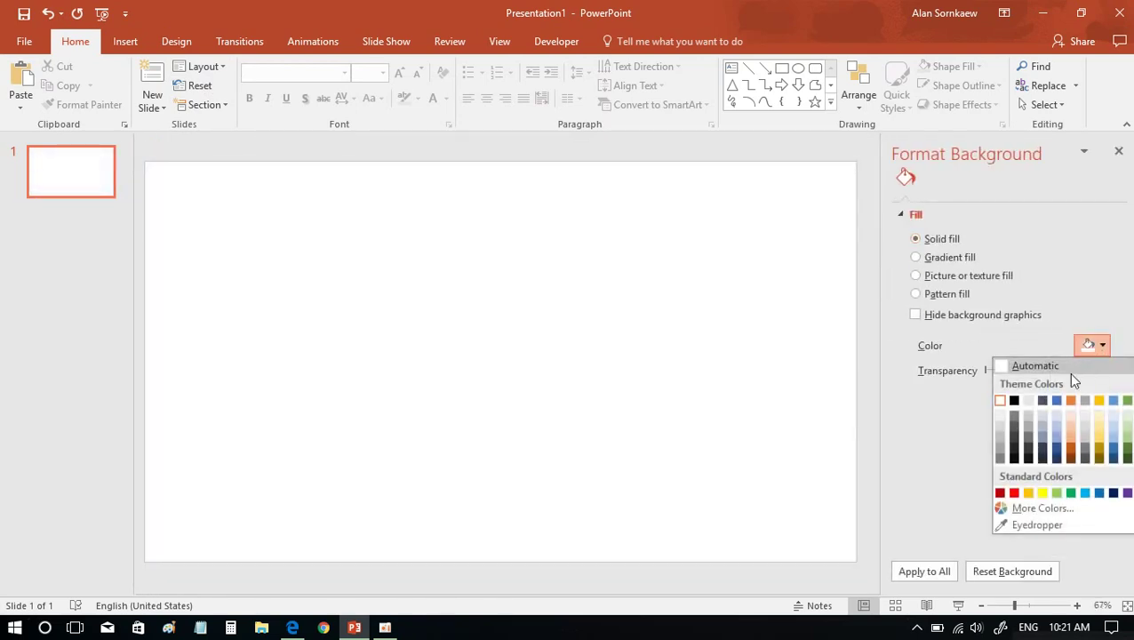
left_click(1015, 439)
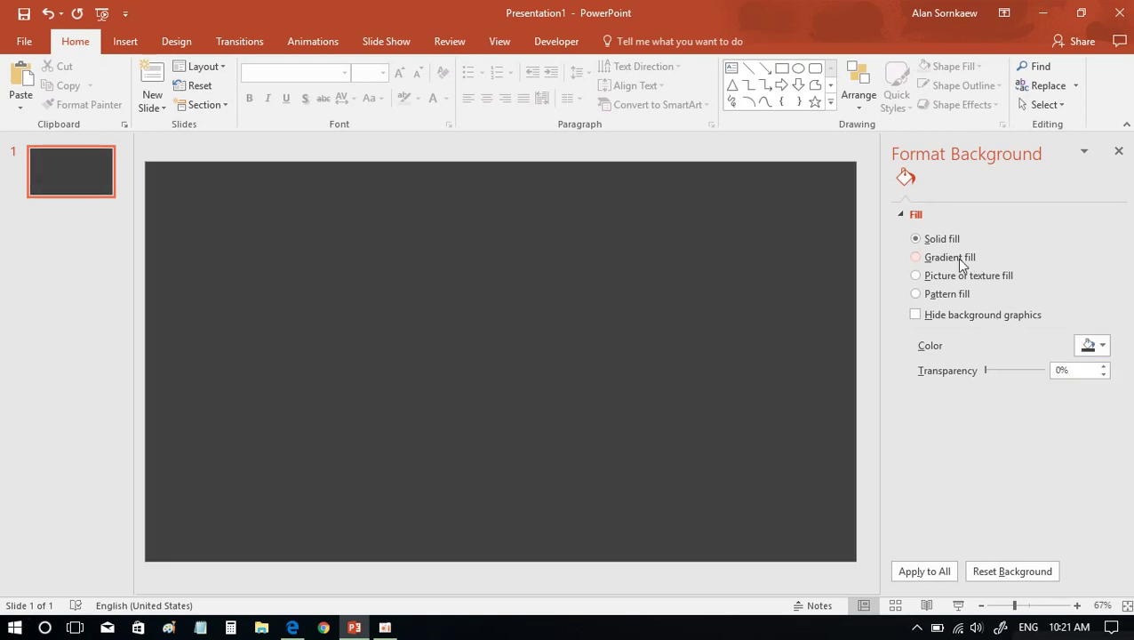
left_click(1102, 346)
left_click(1014, 415)
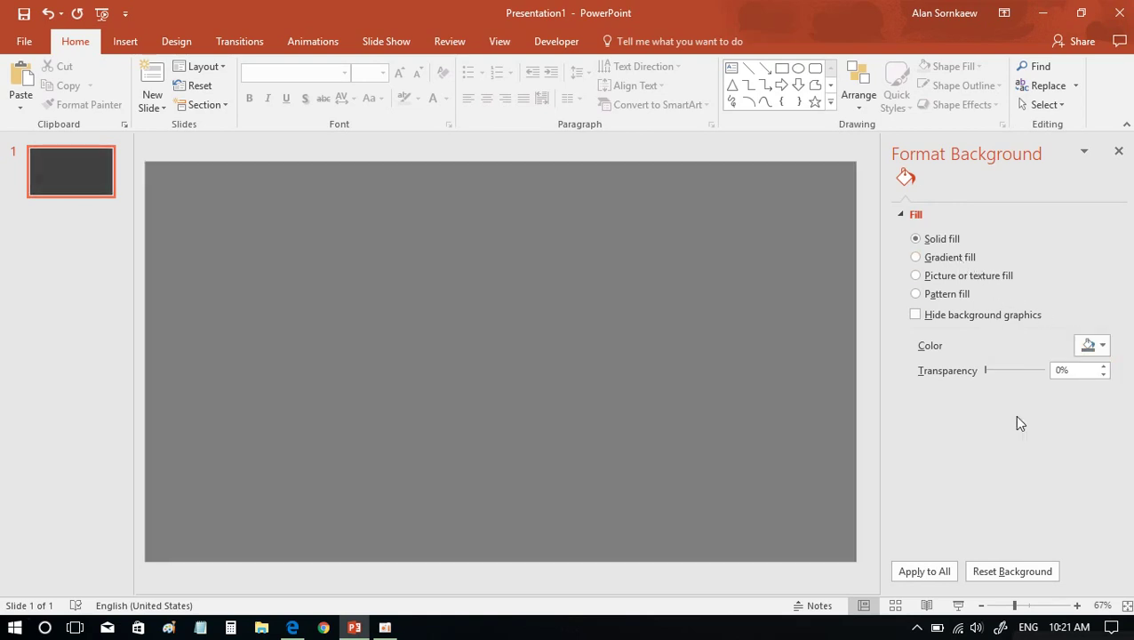
left_click(1098, 348)
left_click(1094, 352)
left_click(956, 259)
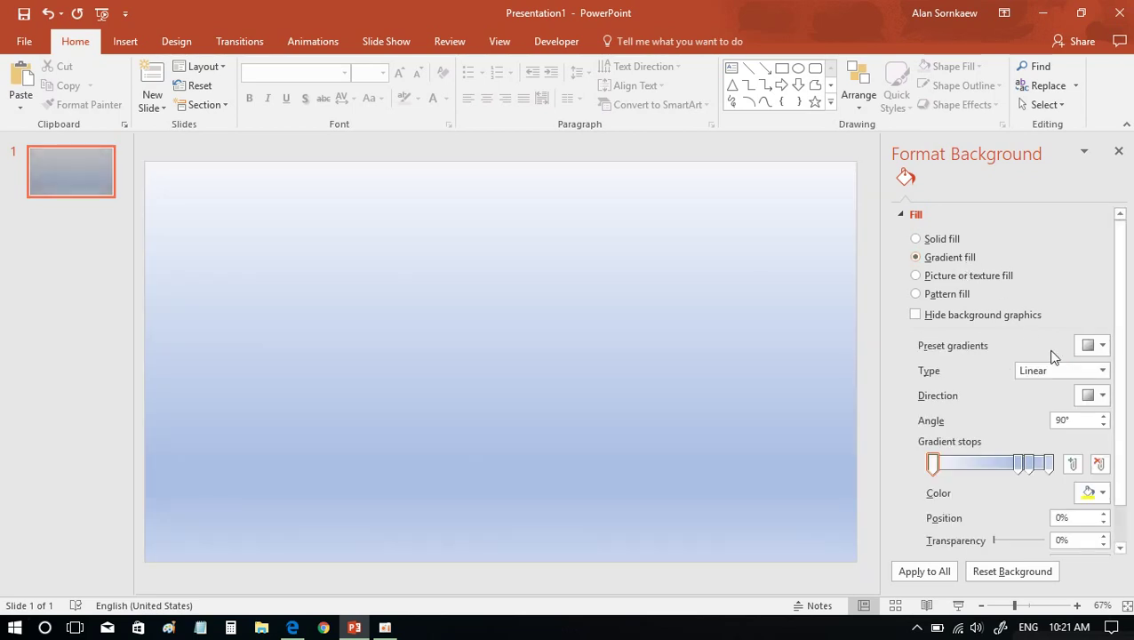
Apply a gray radial preset gradient and remove an extra gradient stop
left_click(1102, 346)
left_click(1006, 525)
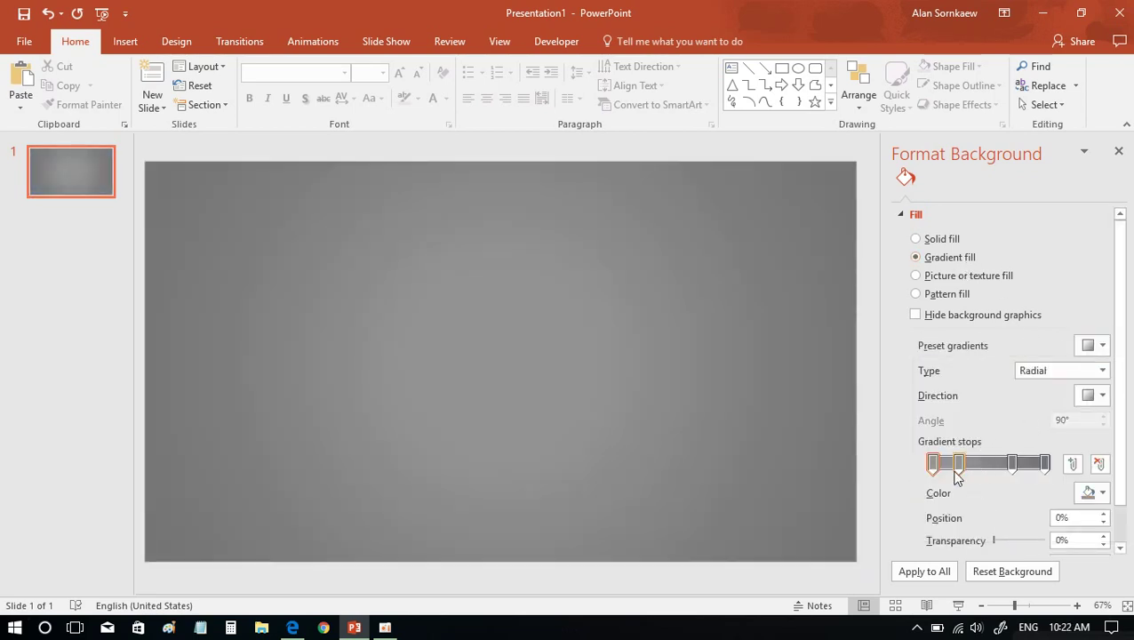
left_click_drag(965, 472, 1000, 494)
left_click(1094, 492)
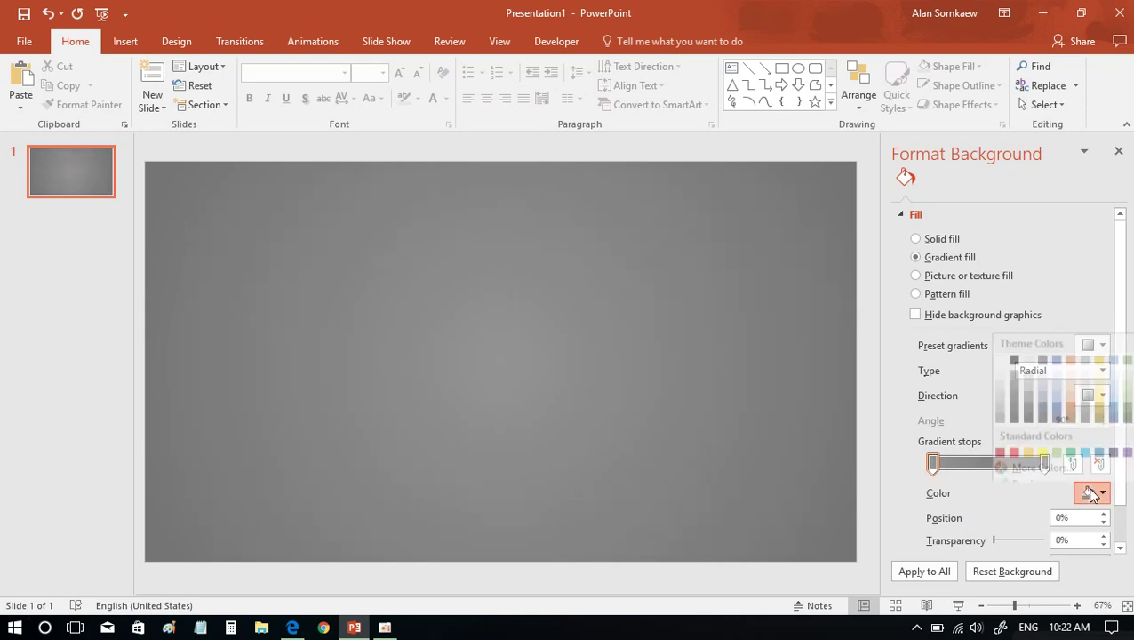
left_click(1015, 377)
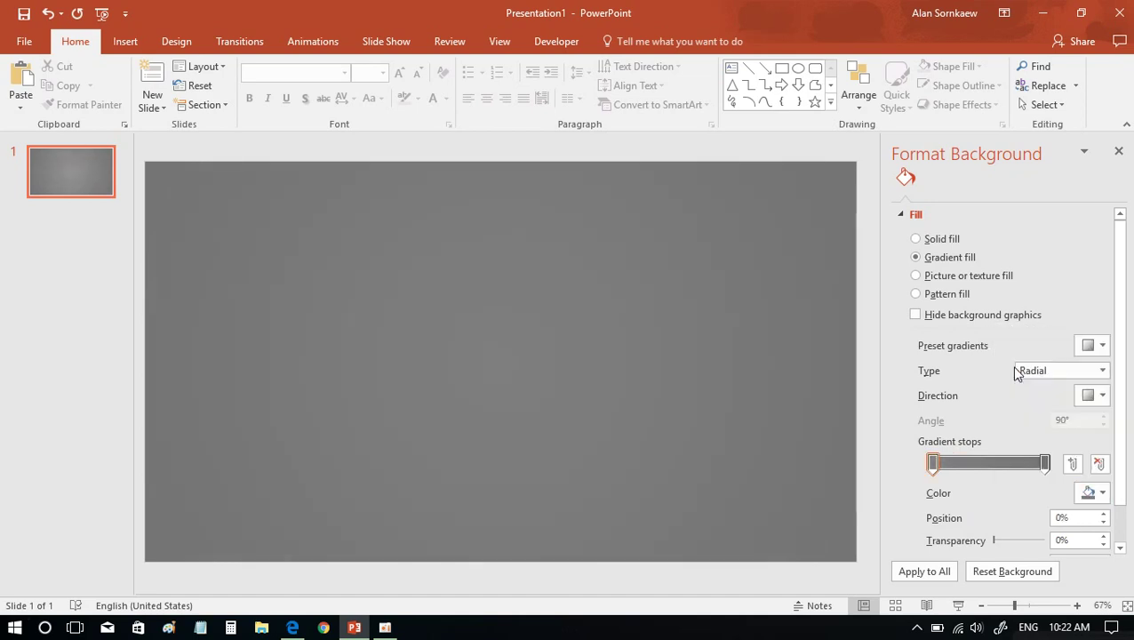
left_click(1094, 493)
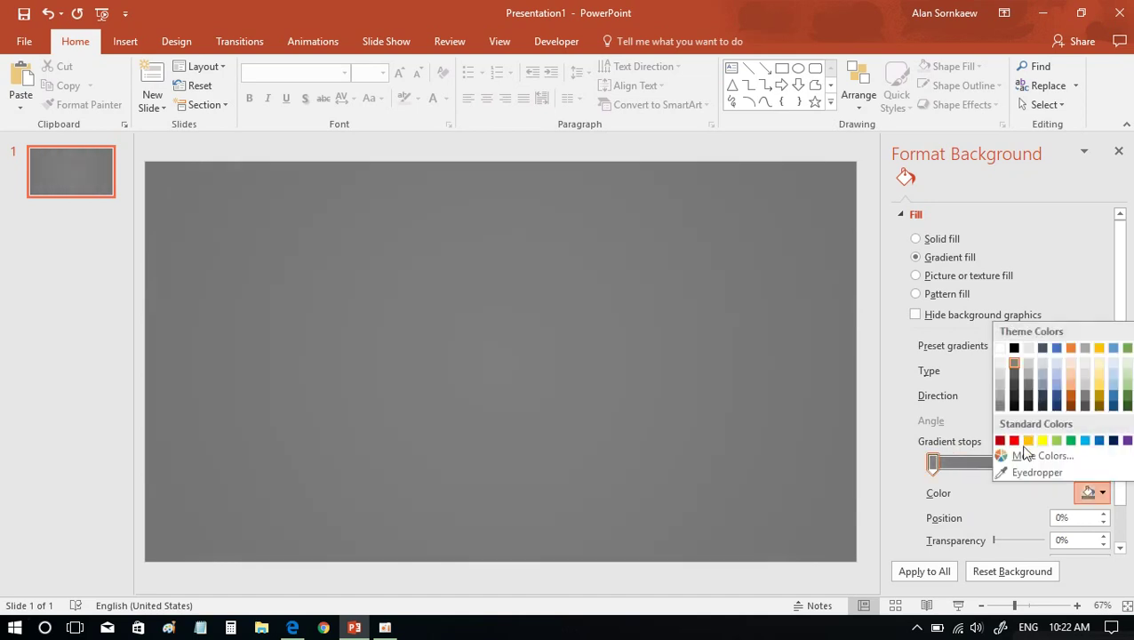
left_click(999, 383)
Try various gray shades for the 0% centre and 97% outer gradient stops
left_click(1039, 462)
left_click(1095, 492)
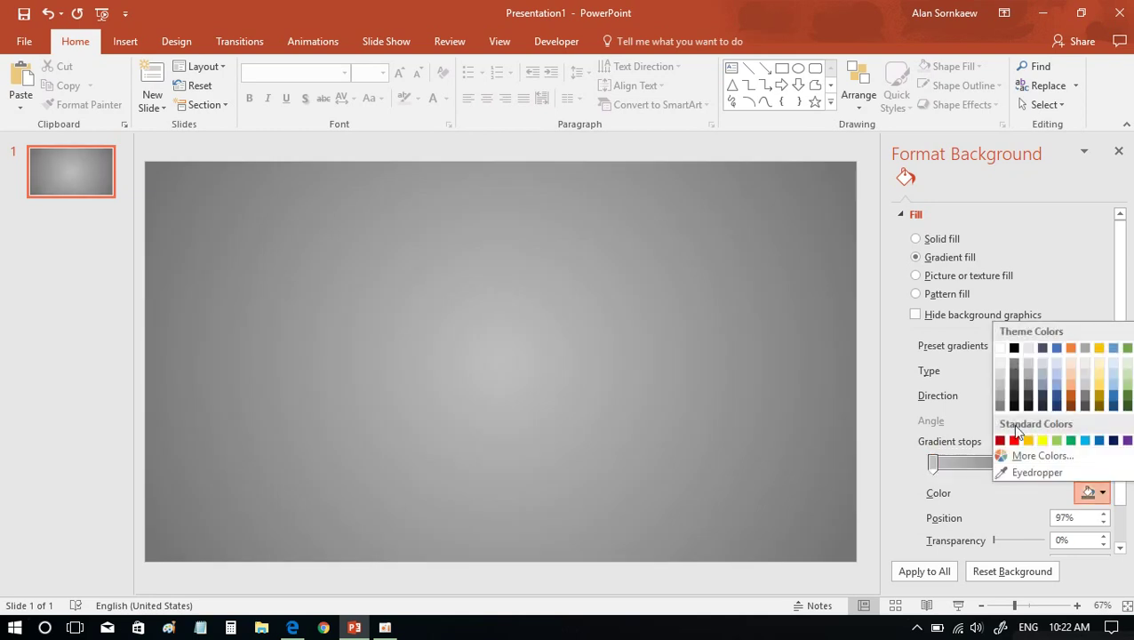
left_click(1014, 386)
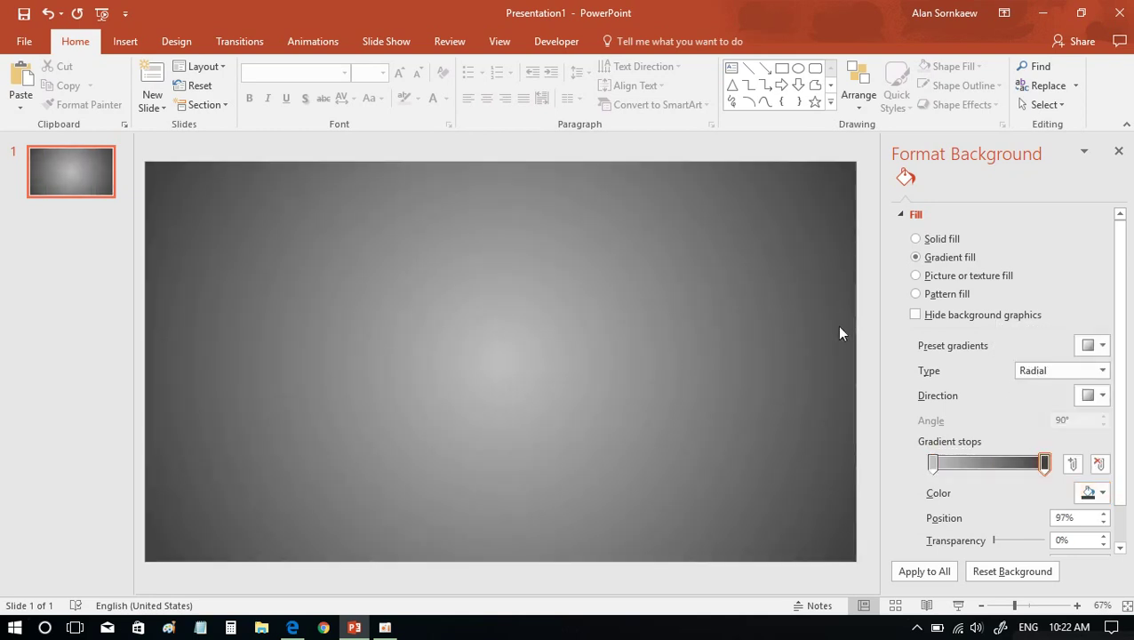
left_click(1095, 492)
left_click(1000, 411)
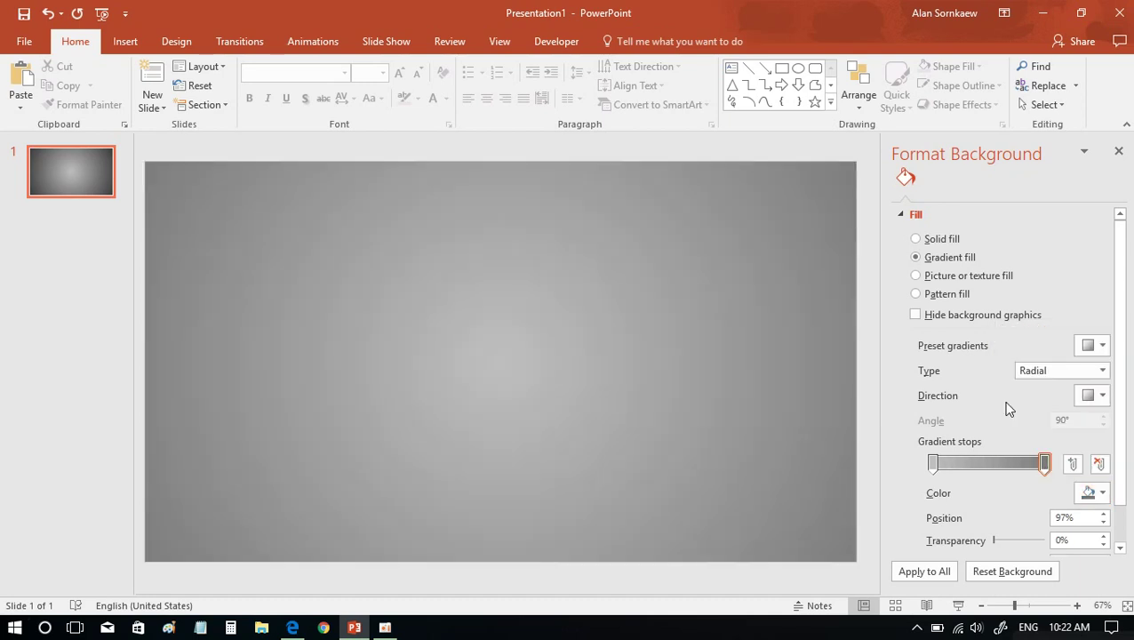
left_click(932, 464)
left_click(1094, 493)
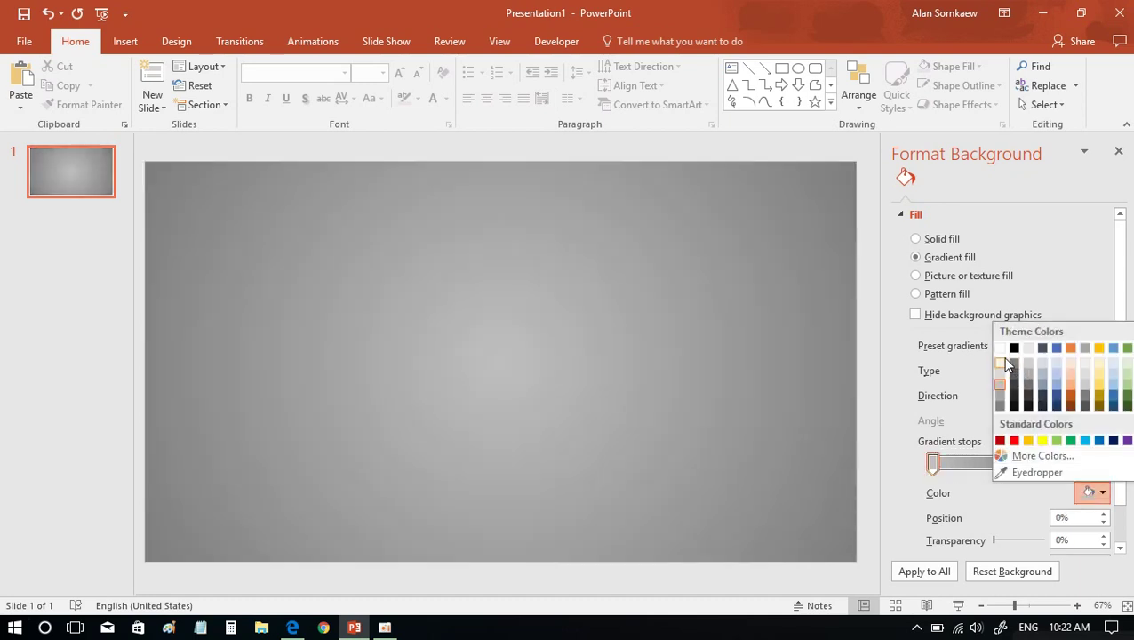
left_click(1002, 364)
left_click(1044, 463)
left_click(1095, 492)
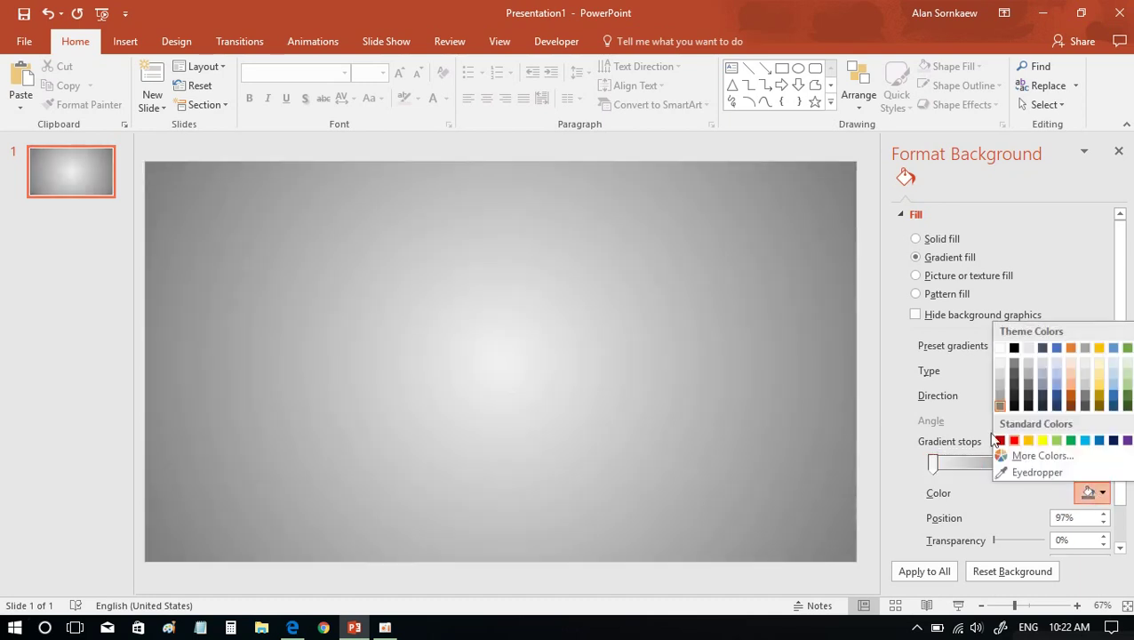
left_click(1000, 395)
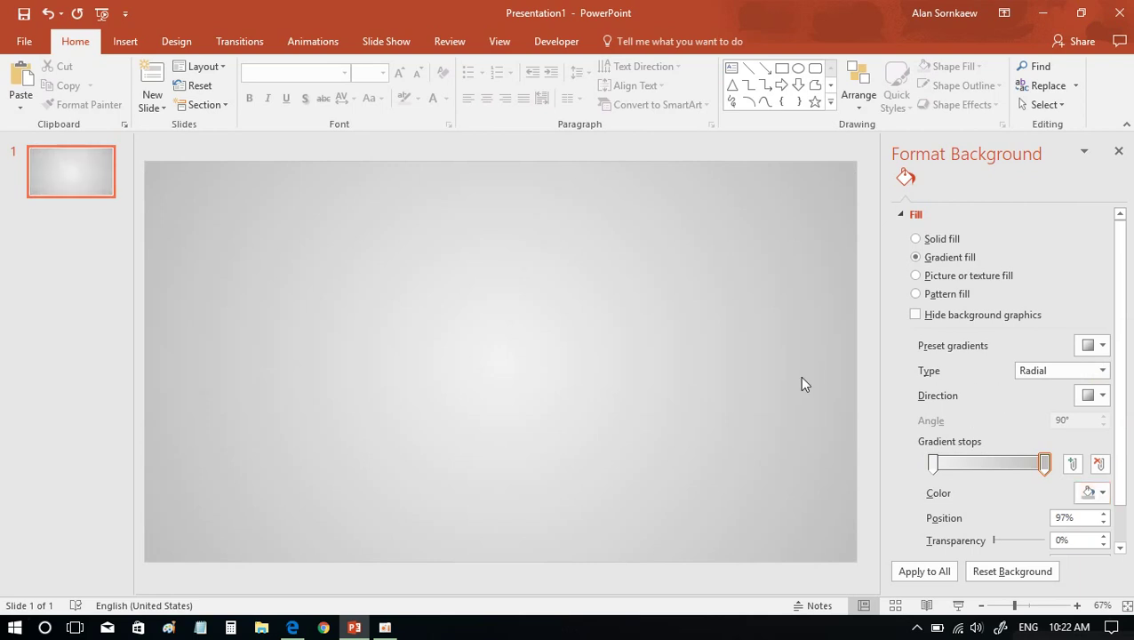
Make the centre stop white and the outer stop a light gray at 100%
left_click(933, 464)
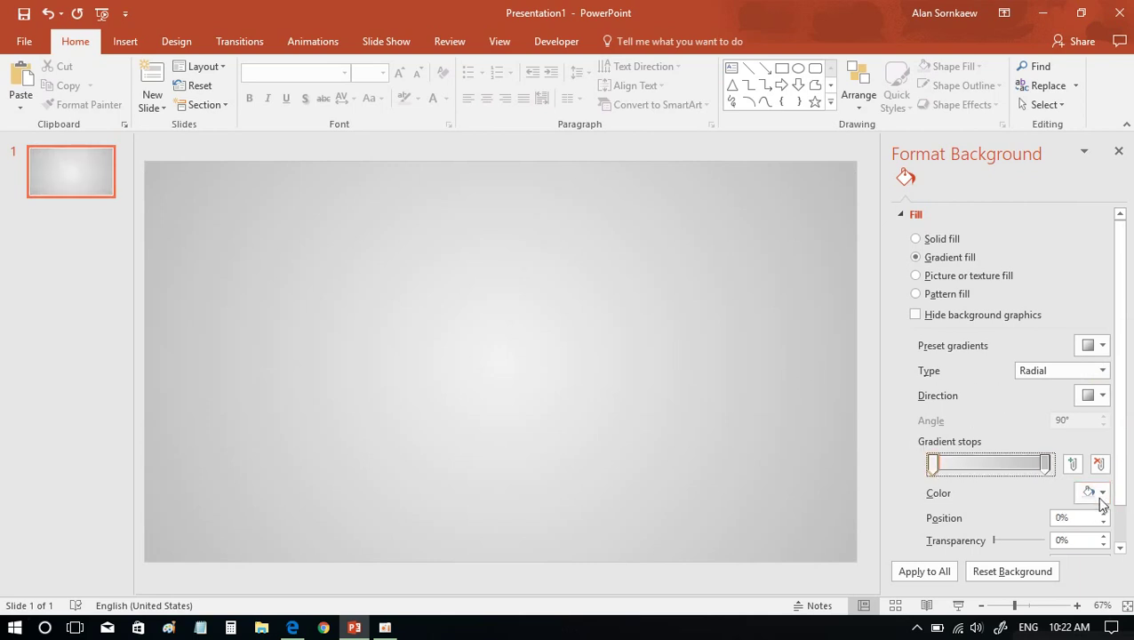
left_click(1100, 493)
left_click(999, 348)
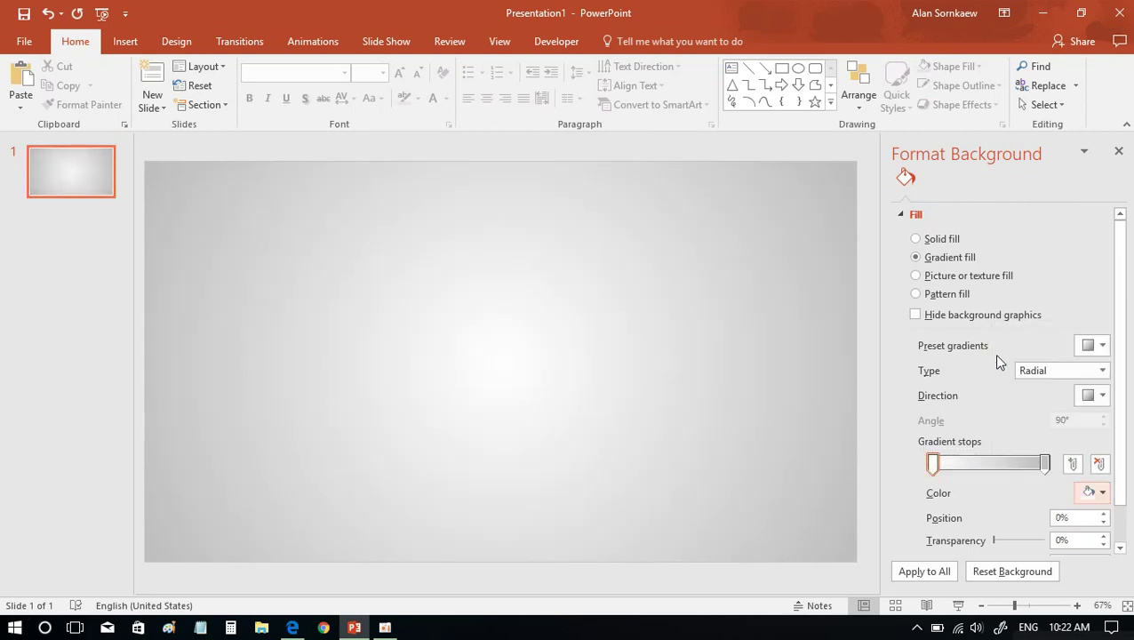
left_click(1044, 463)
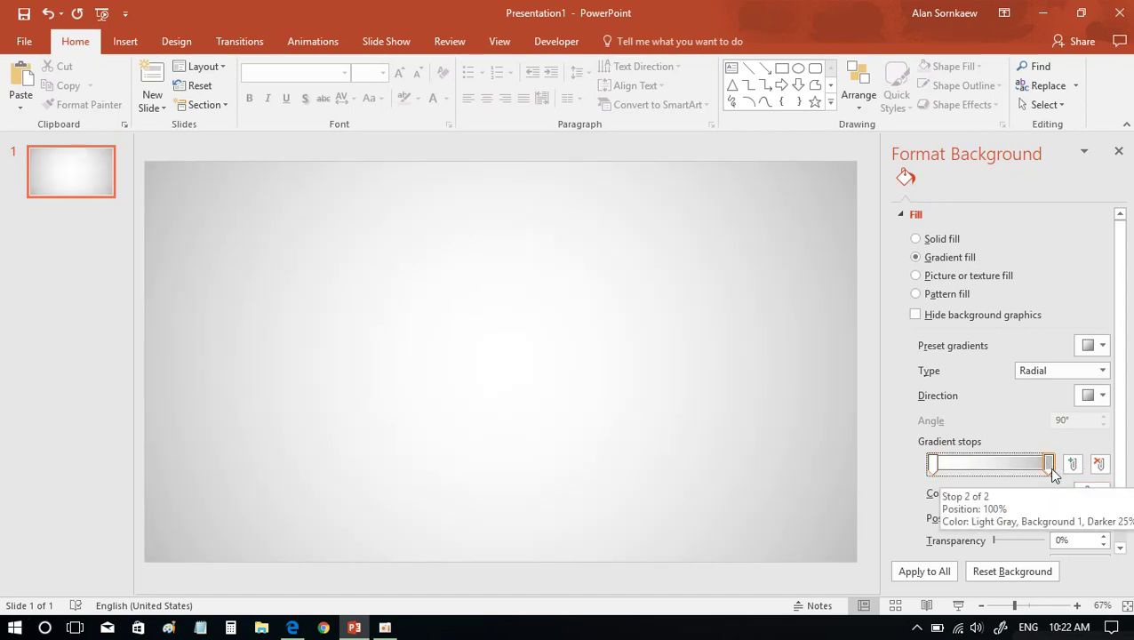
mouse_move(1046, 466)
left_mouse_down()
mouse_move(1028, 465)
mouse_move(1048, 465)
left_mouse_up()
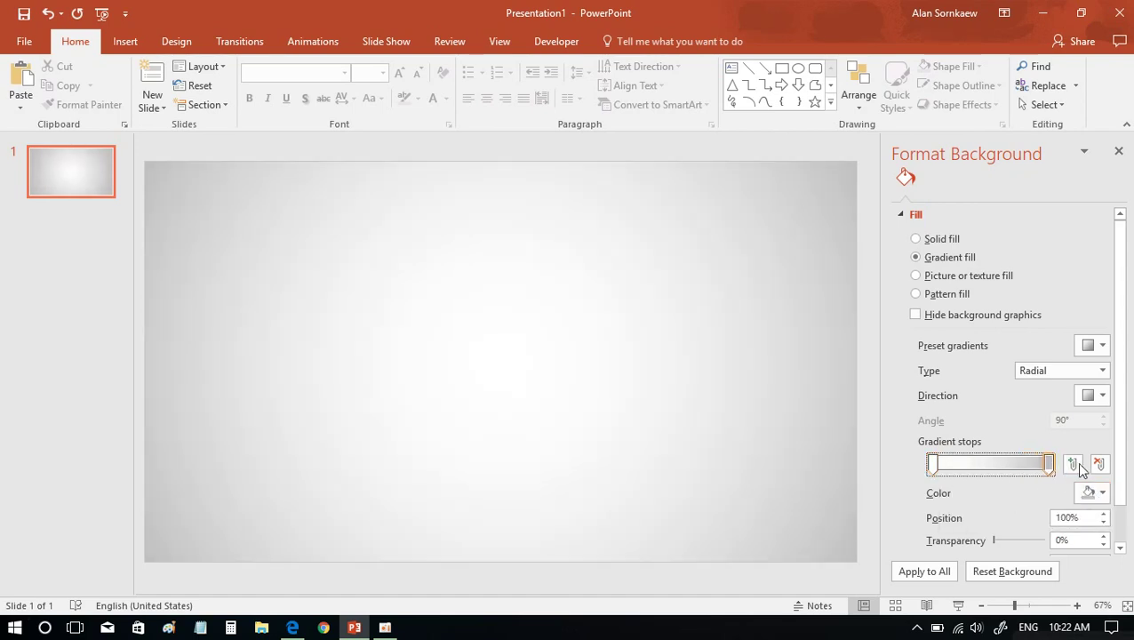
left_click(1082, 492)
left_click(997, 371)
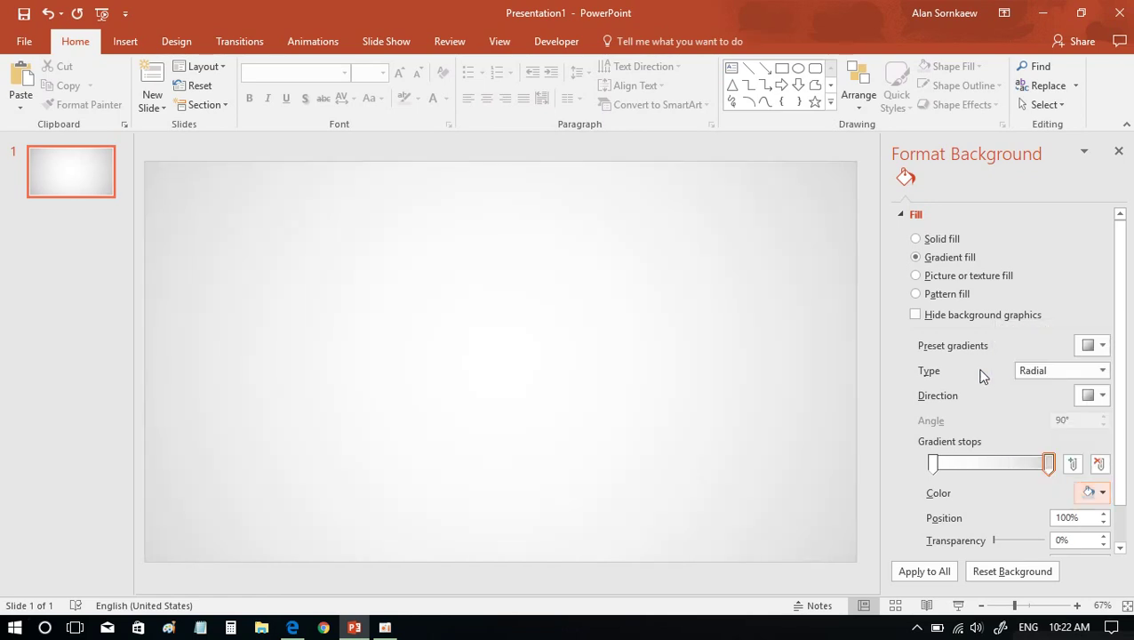
Close the background pane and draw a thin blue donut ring near the slide centre
left_click(1119, 152)
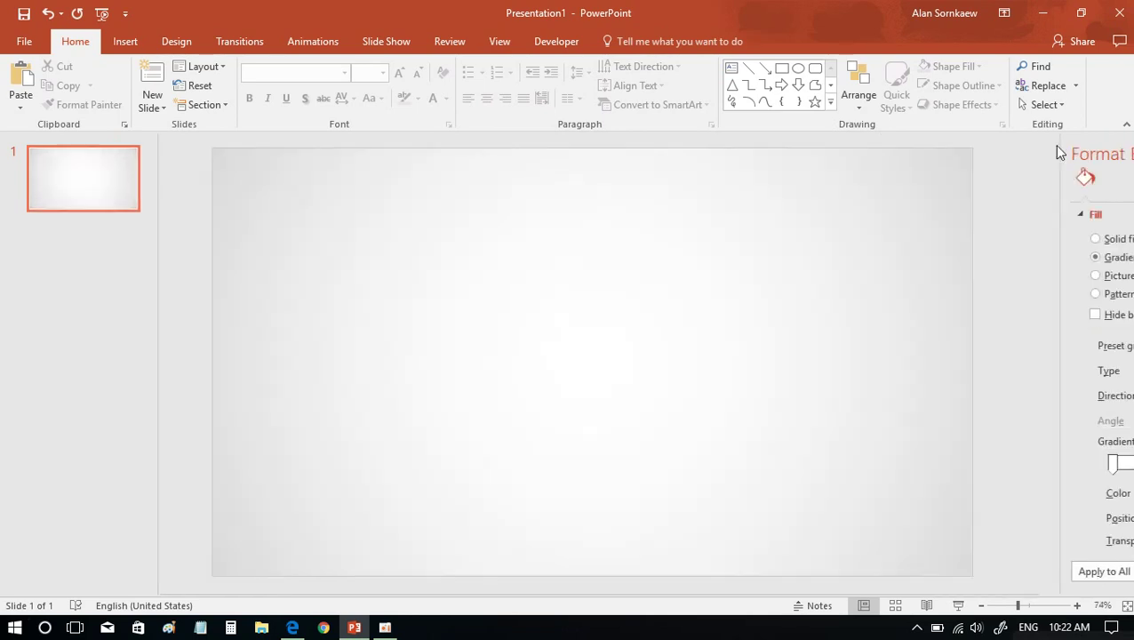
left_click(831, 101)
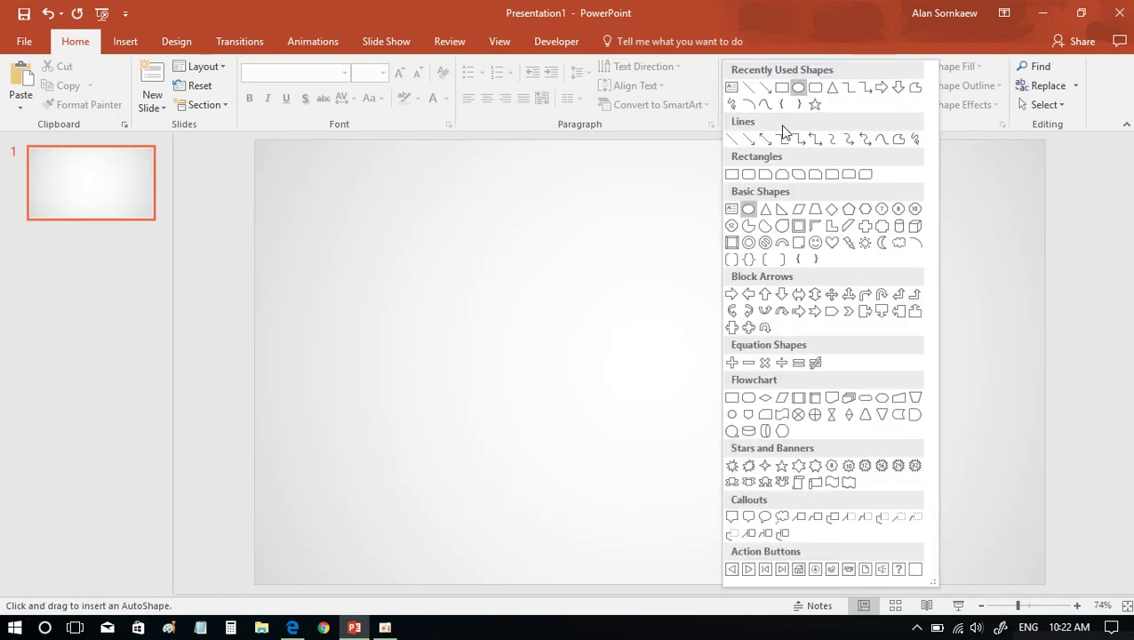
left_click(762, 229)
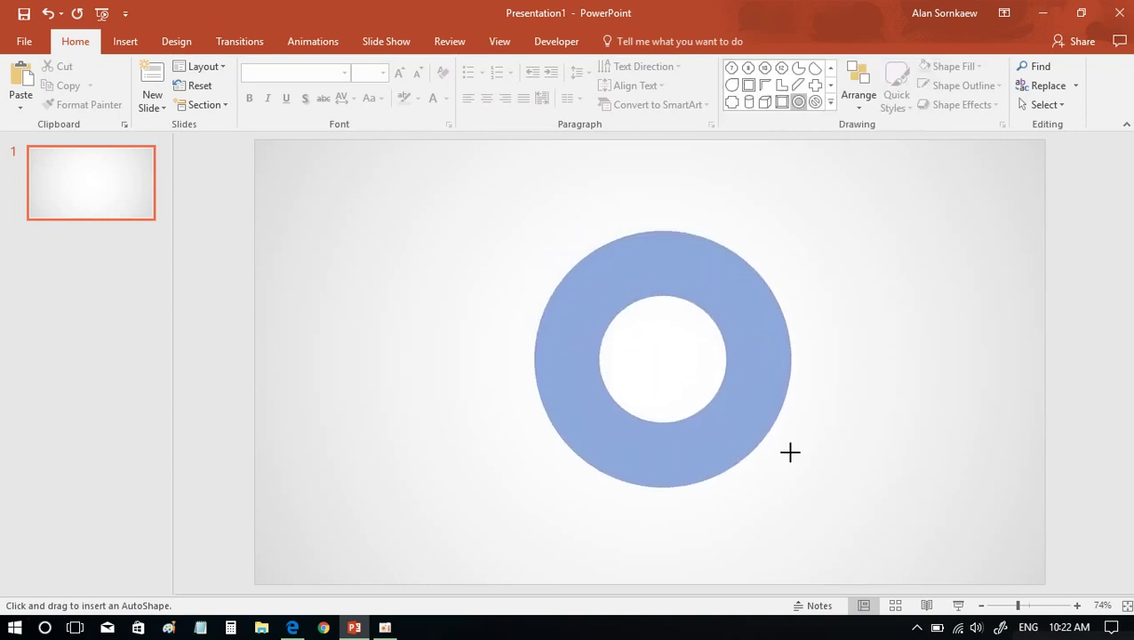
left_click_drag(531, 230, 790, 450)
left_click_drag(593, 356, 558, 358)
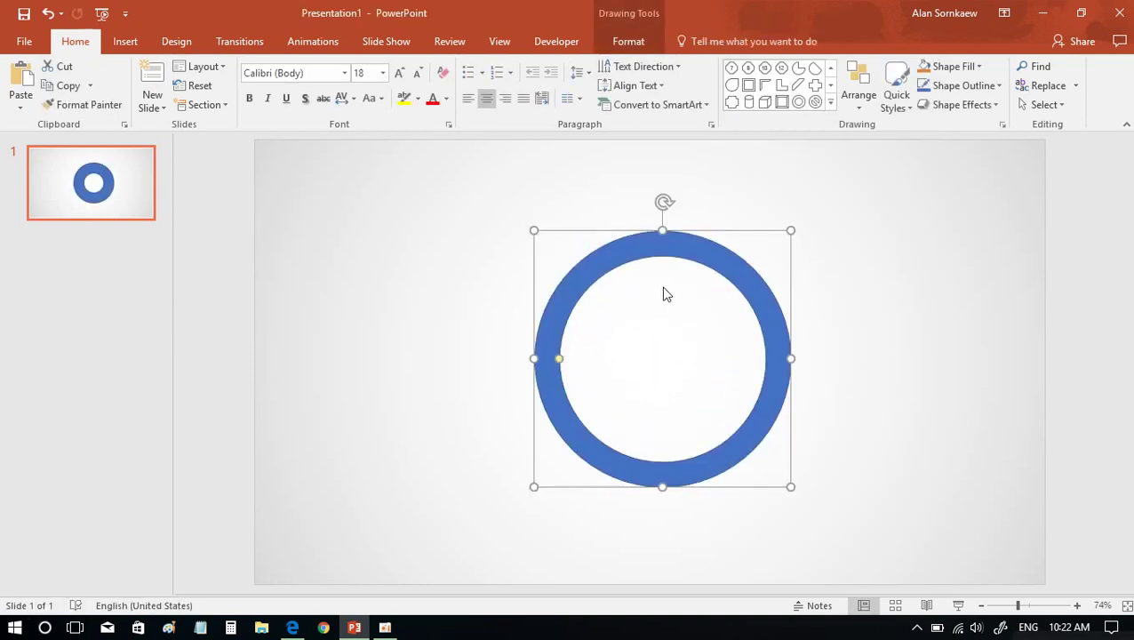
Align the ring to the slide's centre and middle, then show the full shapes gallery
left_click(858, 94)
mouse_move(891, 324)
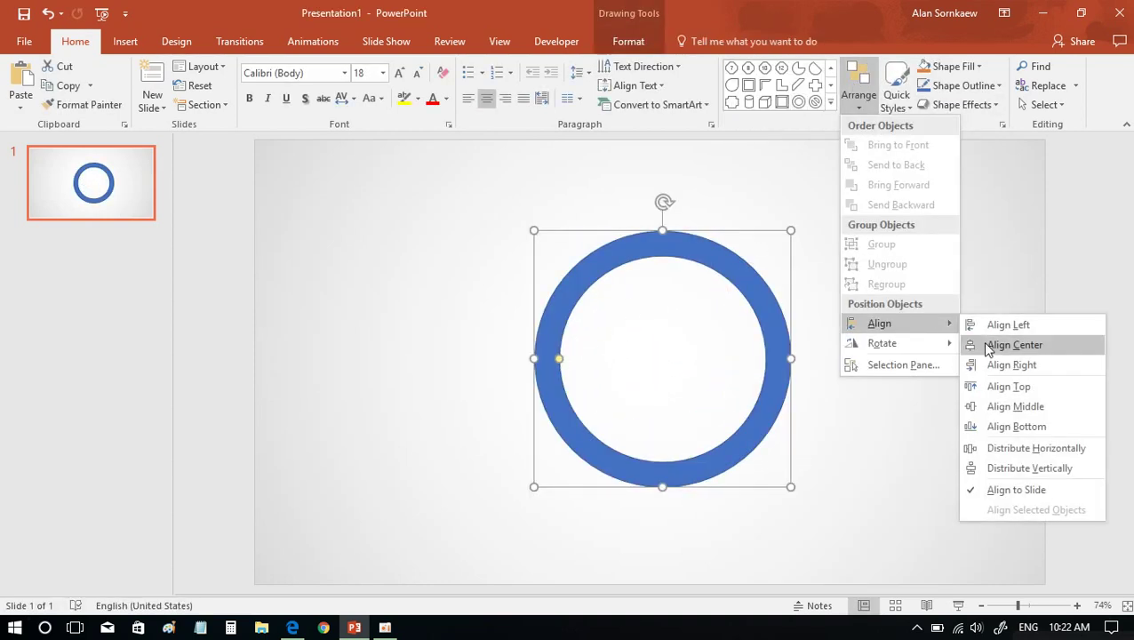
left_click(993, 344)
left_click(858, 89)
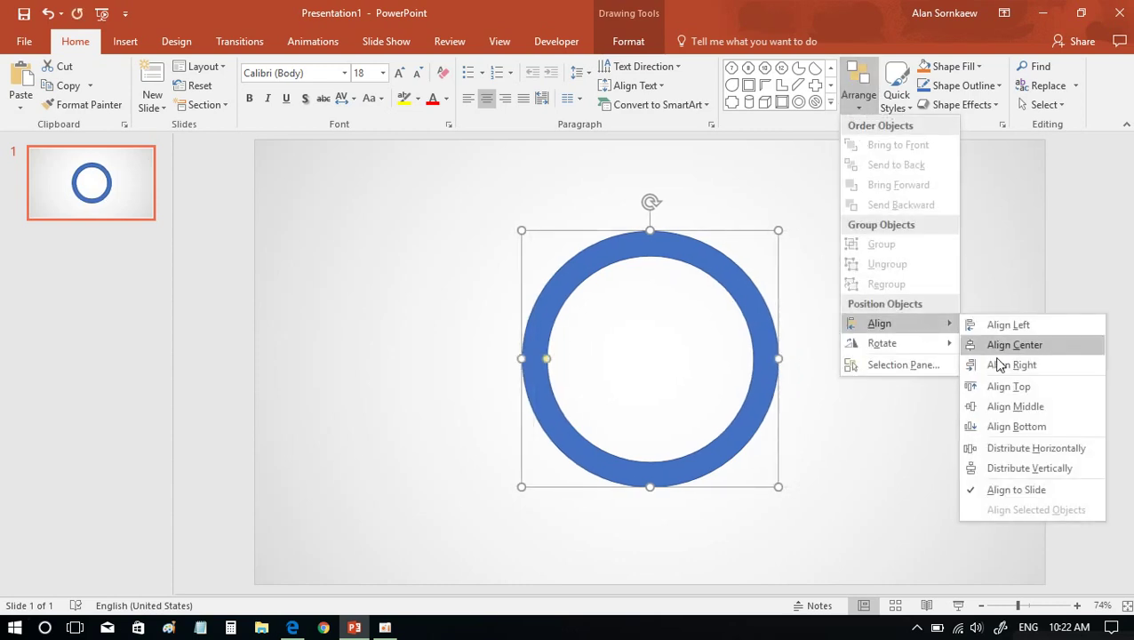
left_click(992, 414)
left_click(413, 158)
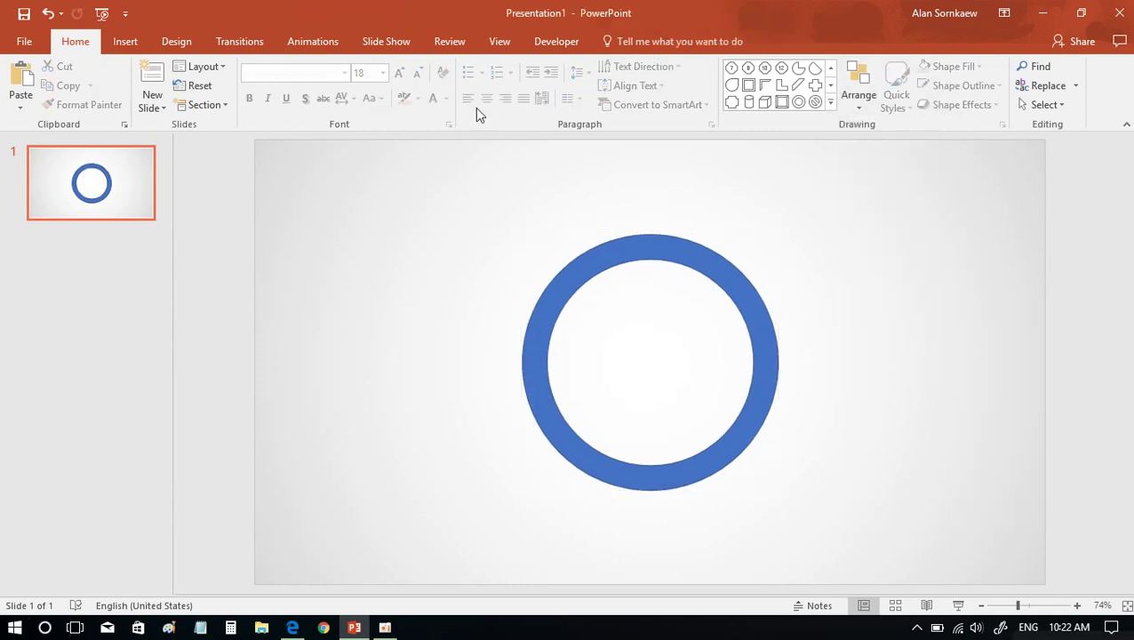
left_click(829, 102)
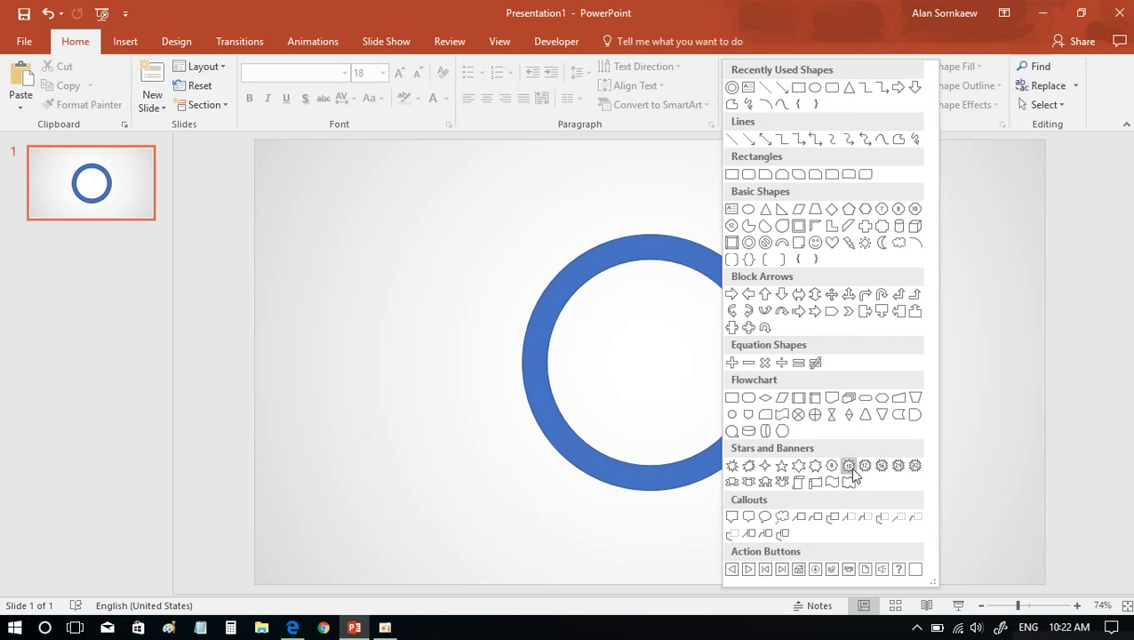
Draw a large 24-point star over the ring
left_click(893, 465)
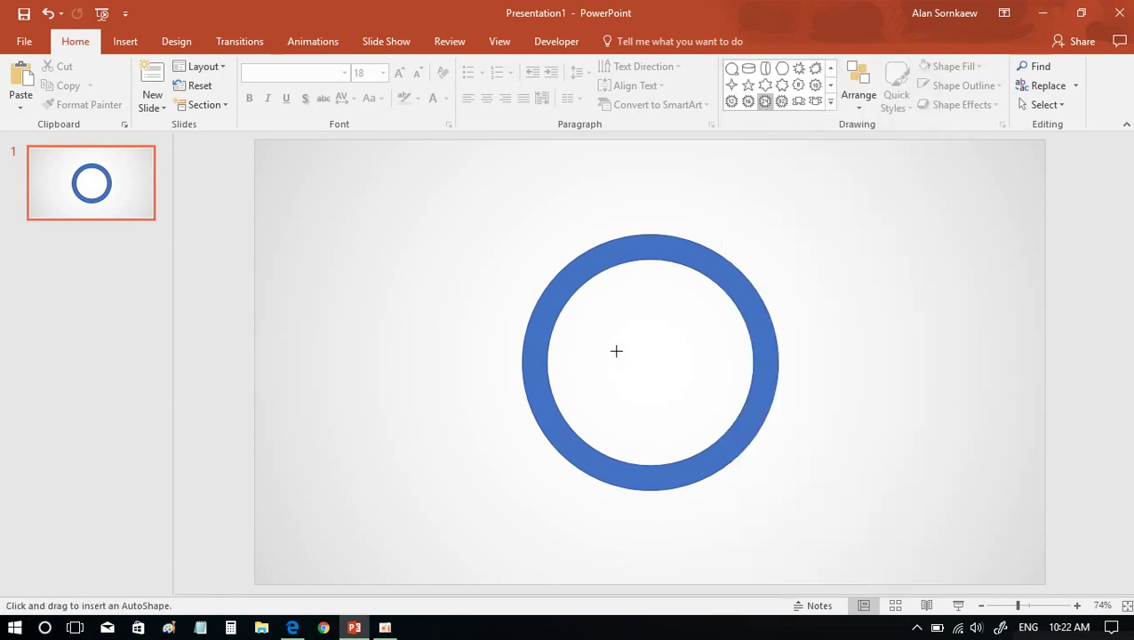
left_click_drag(647, 362, 857, 455)
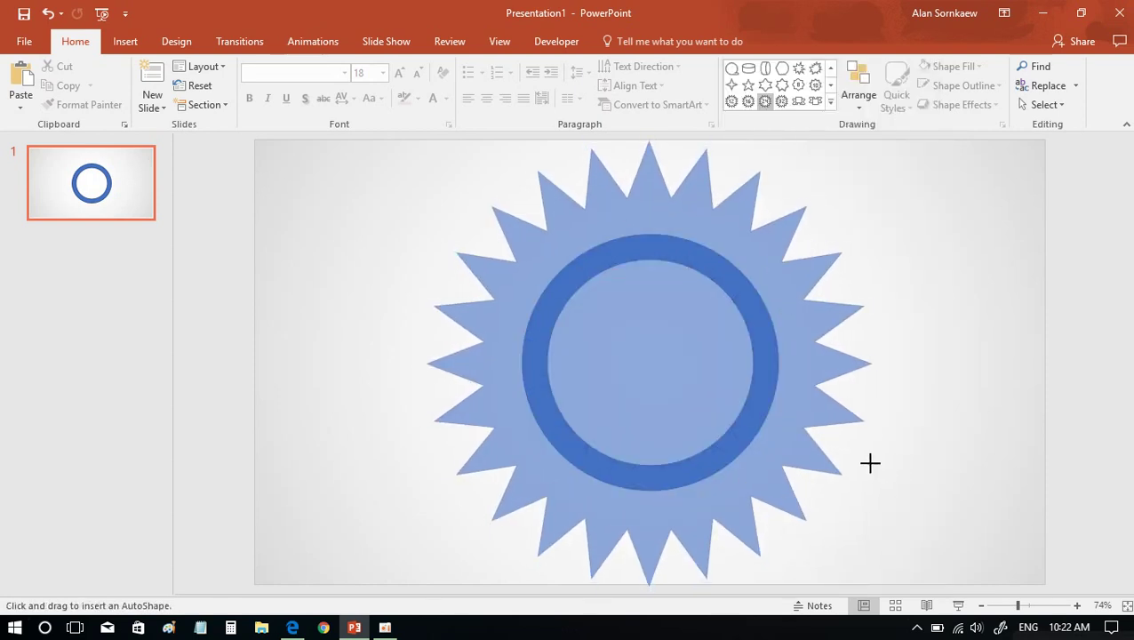
key("ctrl+a")
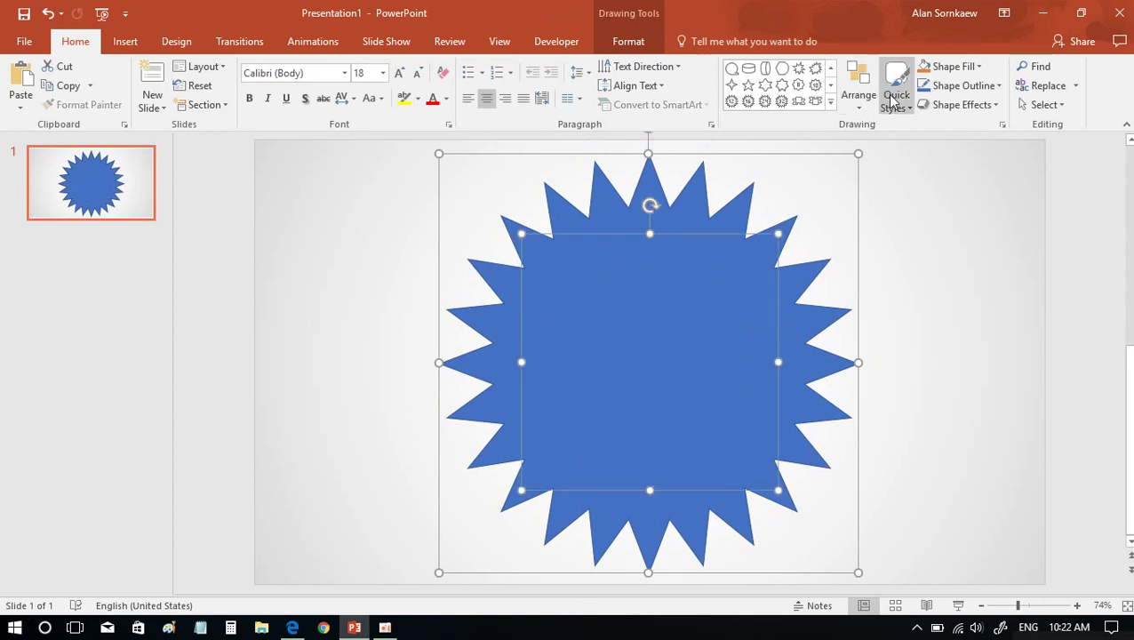
left_click(858, 89)
left_click(982, 328)
Centre the star on the slide and pinch its points into thin spokes
left_click(993, 329)
left_click(825, 349)
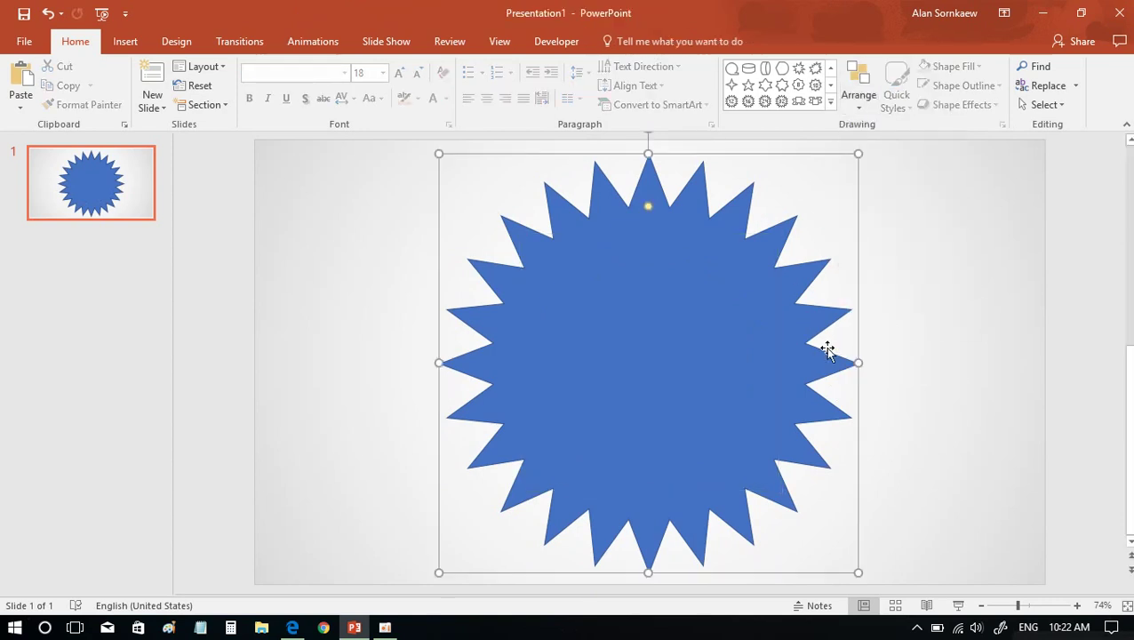
left_click(858, 89)
mouse_move(944, 333)
left_click(982, 346)
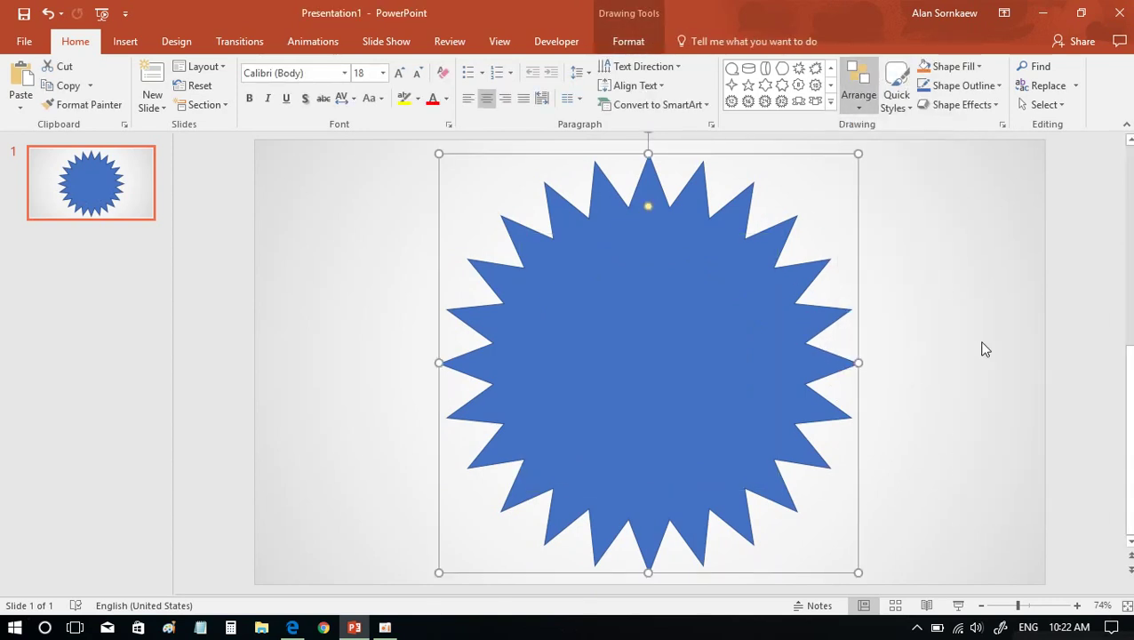
left_click(853, 89)
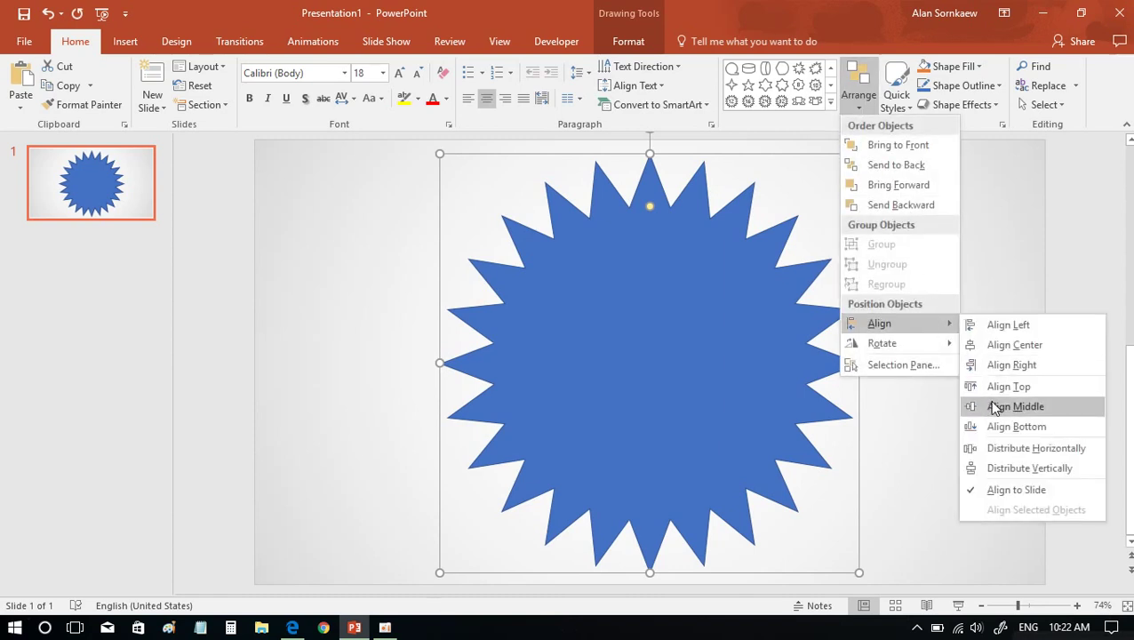
left_click(1004, 406)
left_click_drag(648, 204, 656, 332)
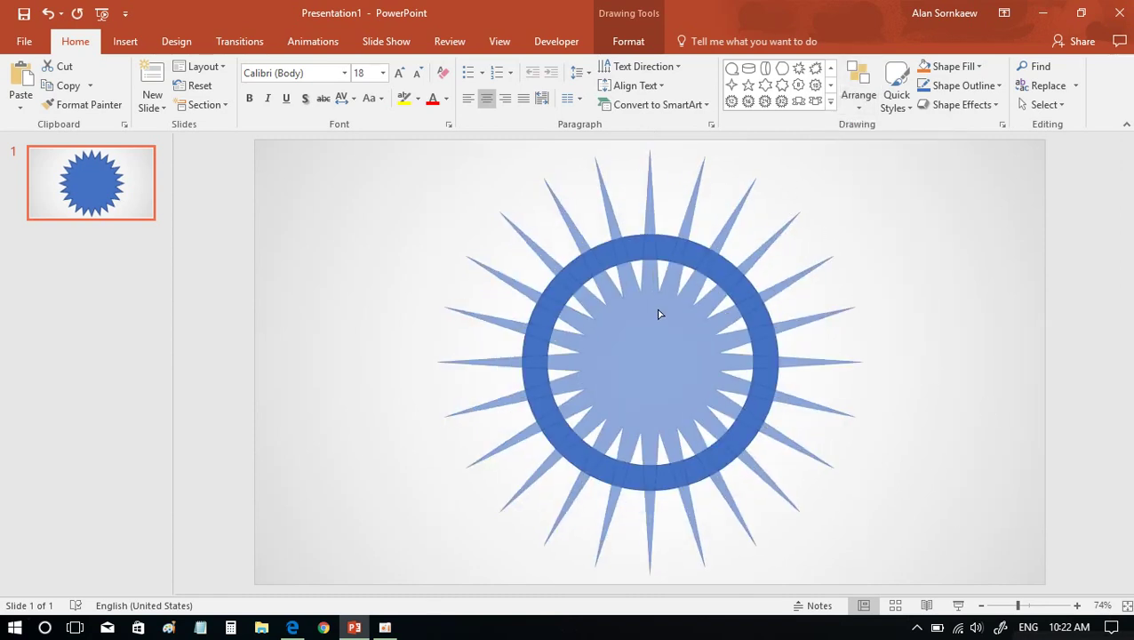
left_click(746, 289, "shift")
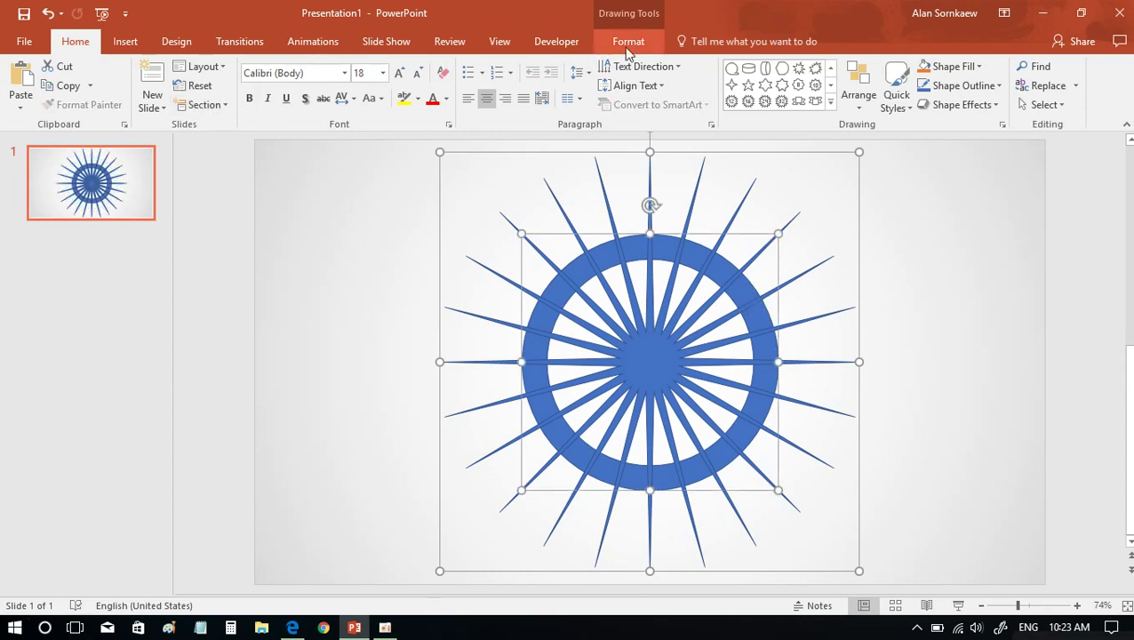
Select the spoked star plus the ring and apply Merge Shapes > Fragment
left_click(626, 42)
left_click(200, 105)
left_click(200, 105)
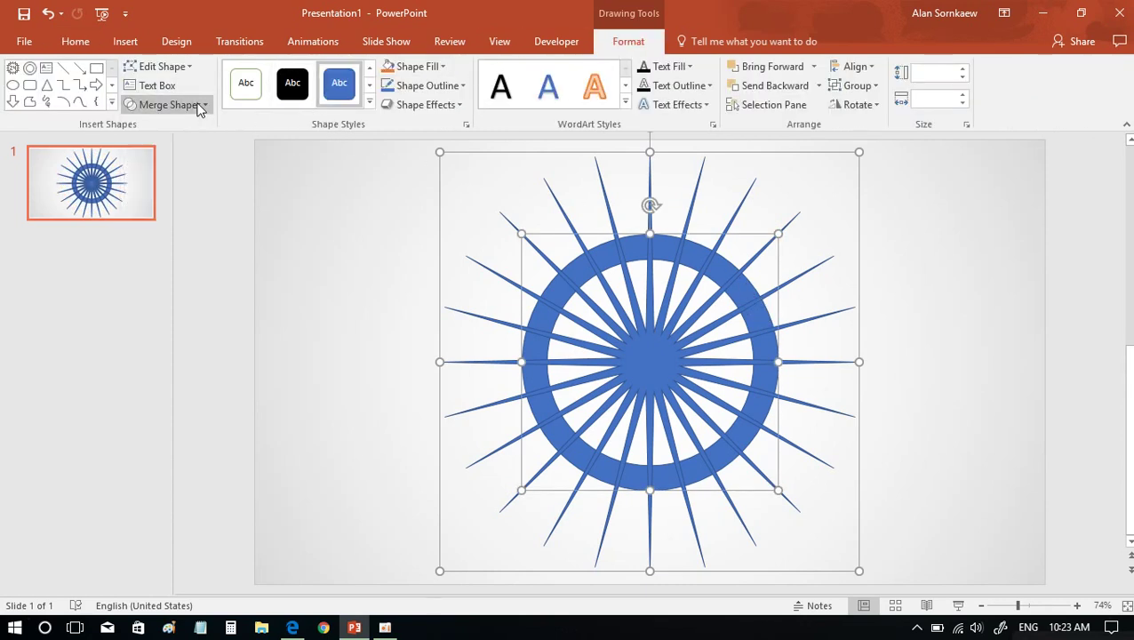
left_click(405, 220)
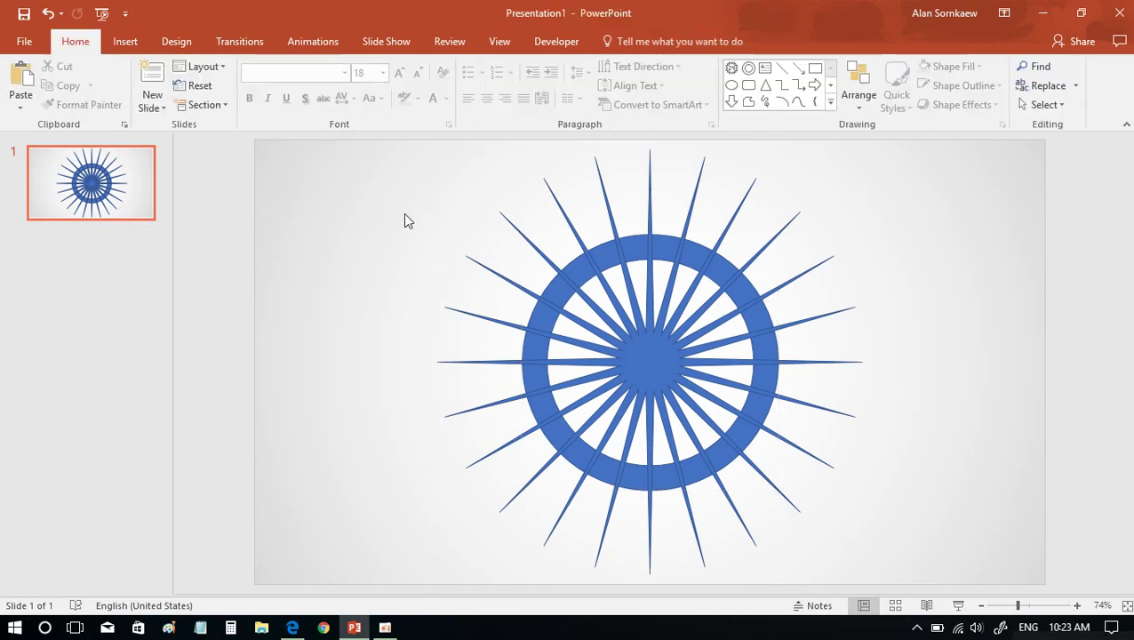
left_click(657, 338)
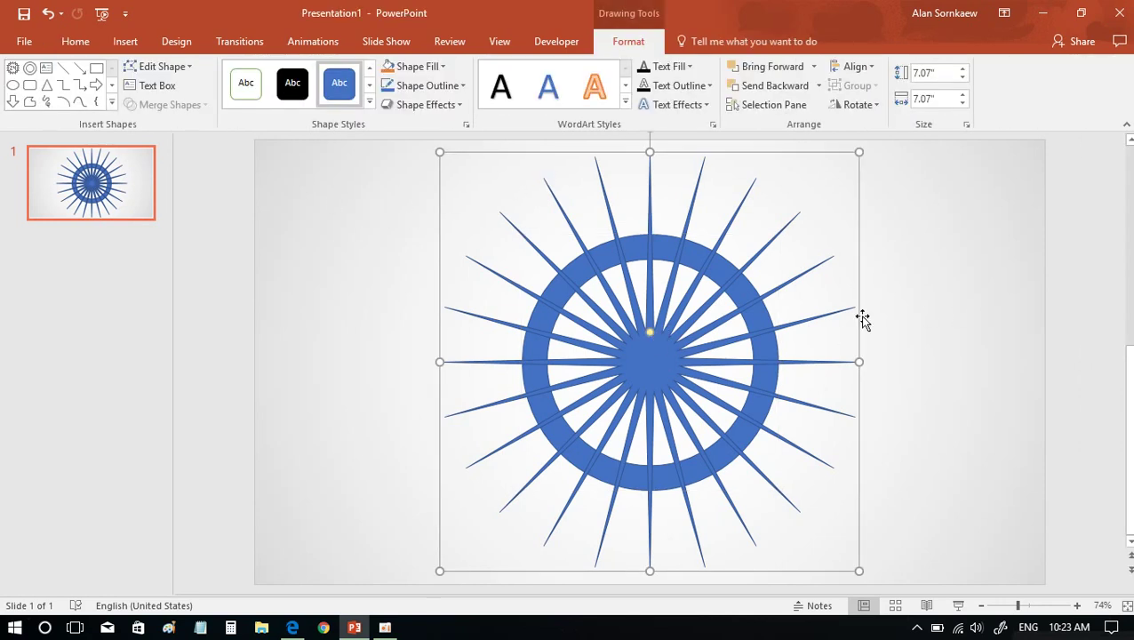
left_click(751, 298, "shift")
left_click(169, 104)
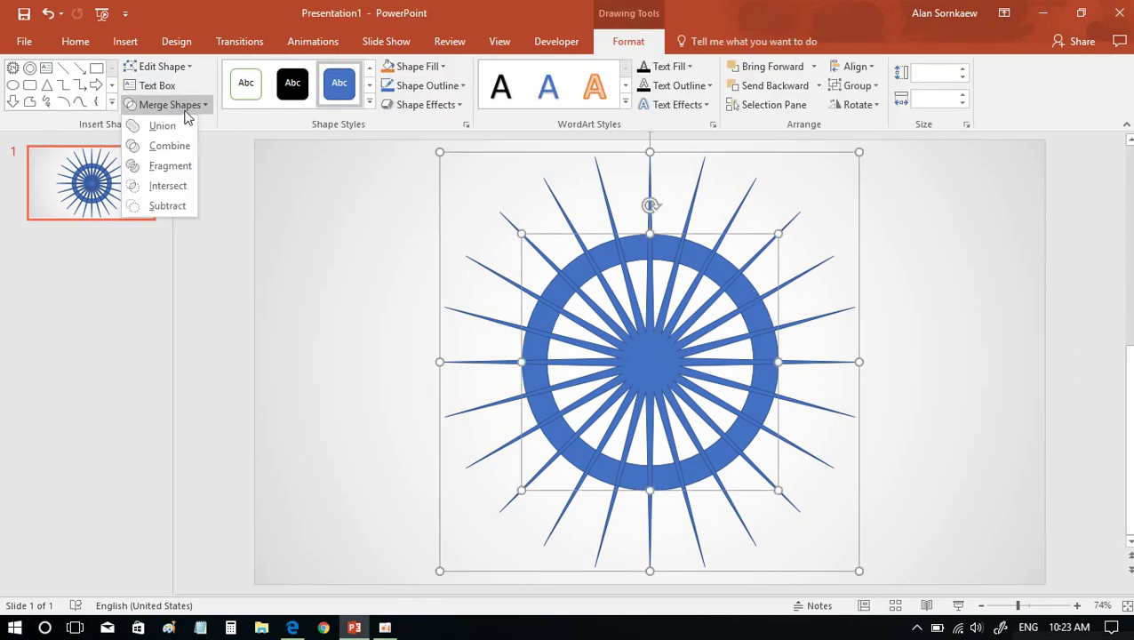
left_click(156, 167)
Add every fragment around the ring to one selection, leaving spokes and centre unselected
left_click(951, 242)
left_click(701, 263)
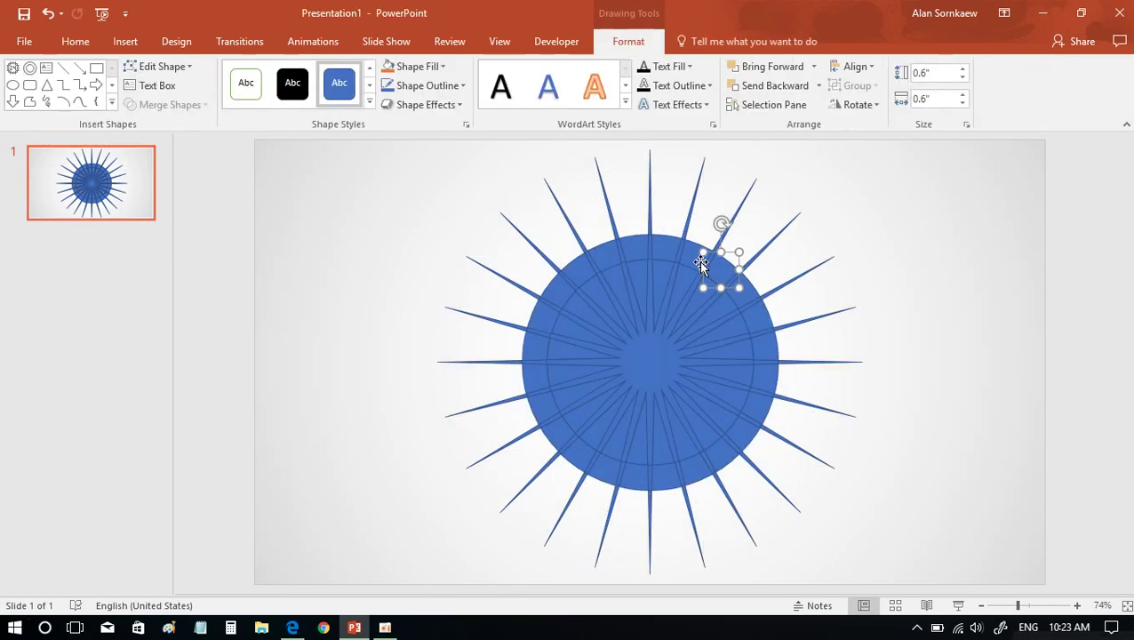
left_click(692, 255, "shift")
left_click(633, 248, "shift")
left_click(672, 251, "shift")
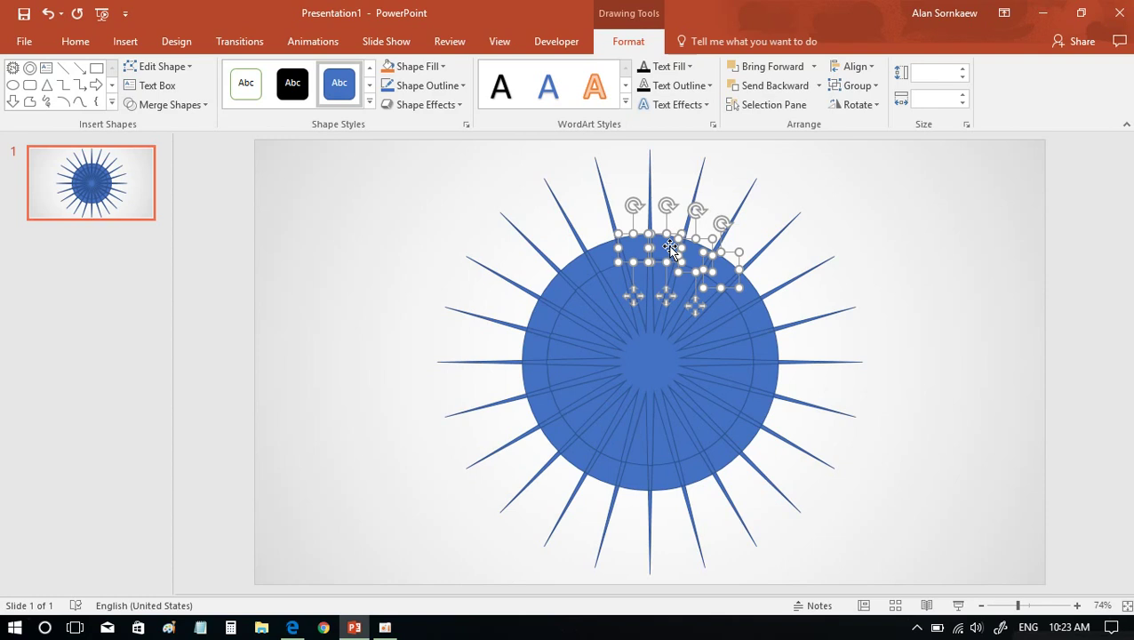
left_click(600, 249, "shift")
left_click(569, 273, "shift")
left_click(549, 296, "shift")
left_click(542, 321, "shift")
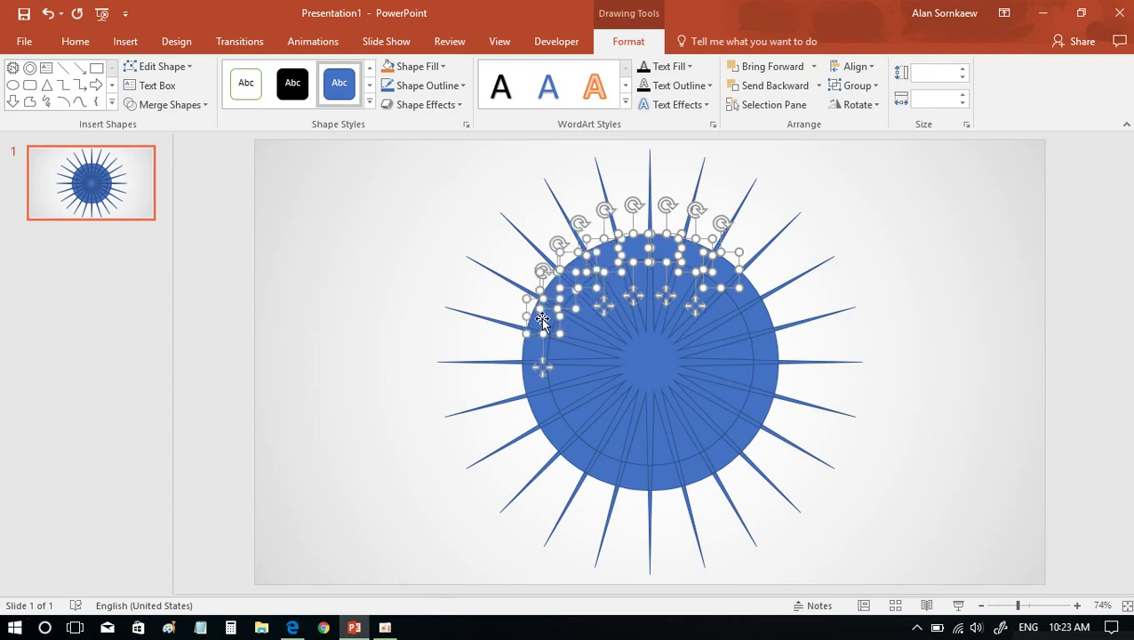
left_click(739, 304, "shift")
left_click(754, 324, "shift")
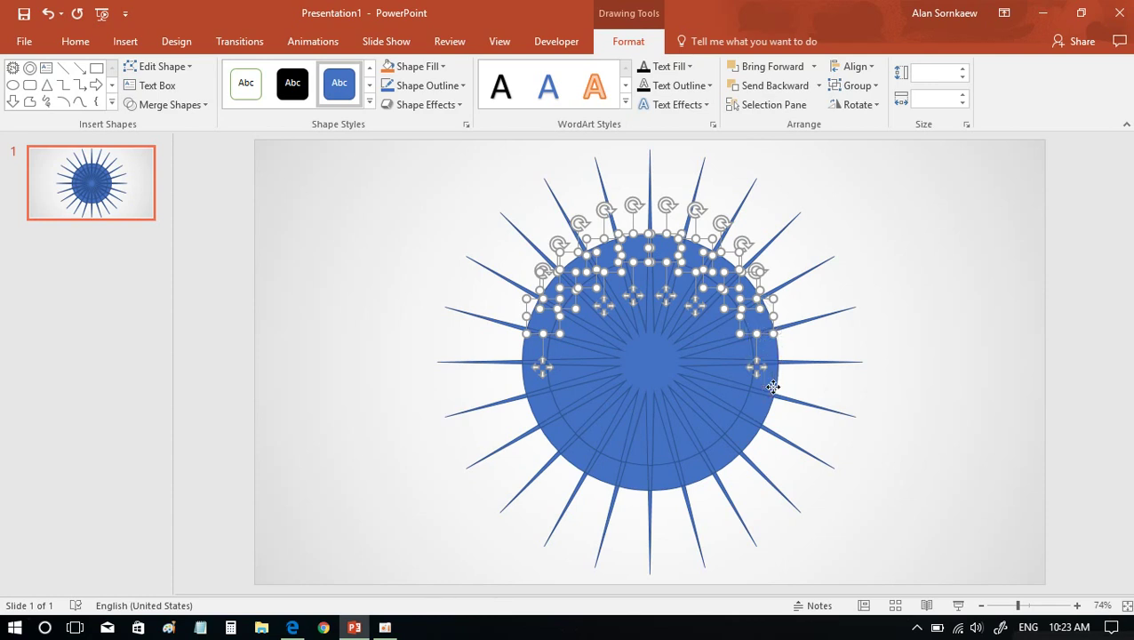
left_click(596, 468, "shift")
left_click(563, 454, "shift")
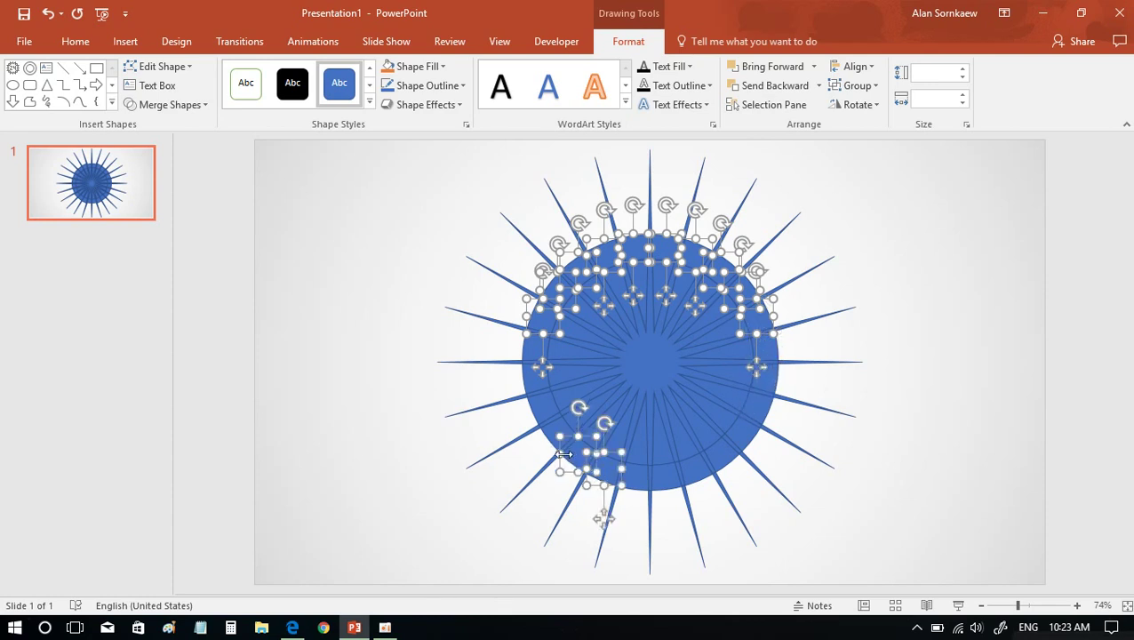
left_click(544, 431, "shift")
left_click(536, 401, "shift")
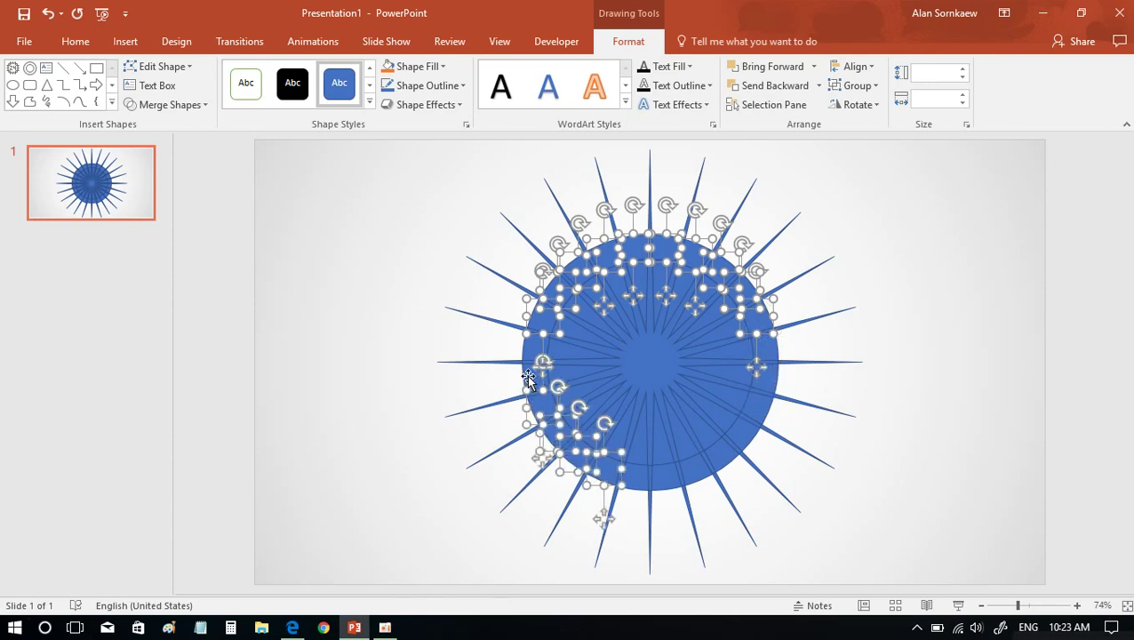
left_click(527, 378, "shift")
left_click(525, 349, "shift")
left_click(634, 480, "shift")
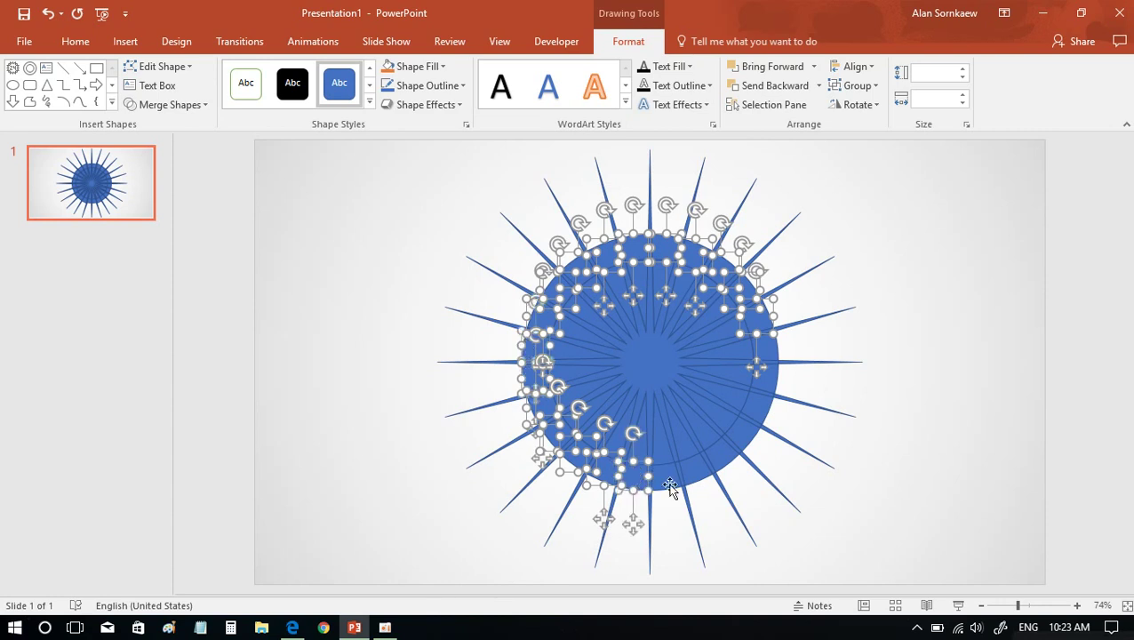
left_click(666, 482, "shift")
left_click(697, 475, "shift")
left_click(724, 463, "shift")
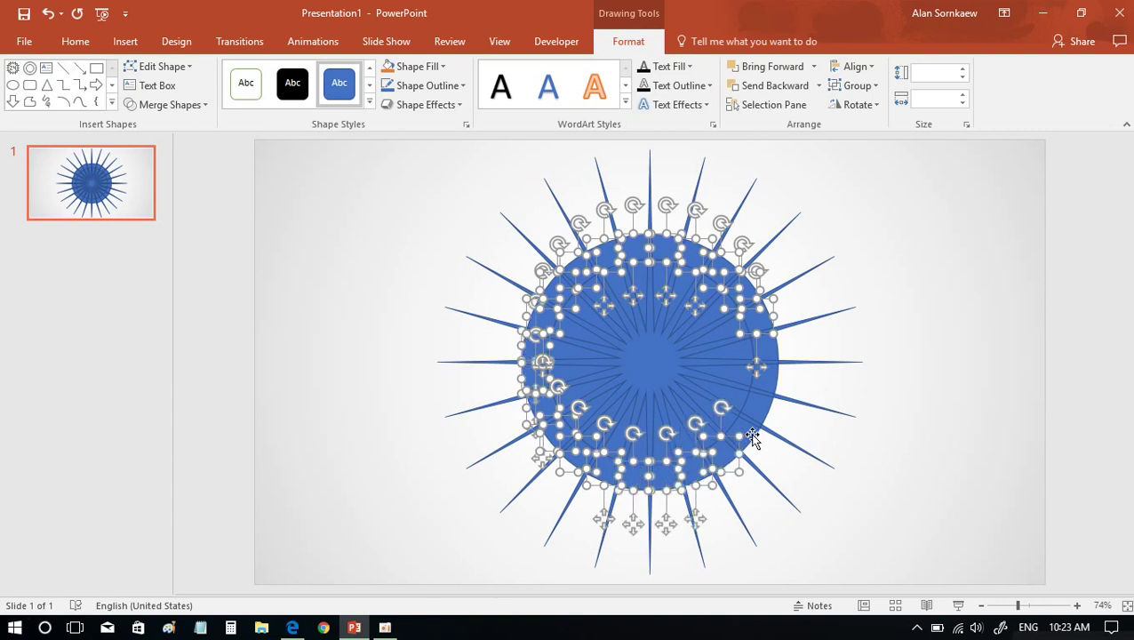
left_click(751, 438, "shift")
left_click(770, 392, "shift")
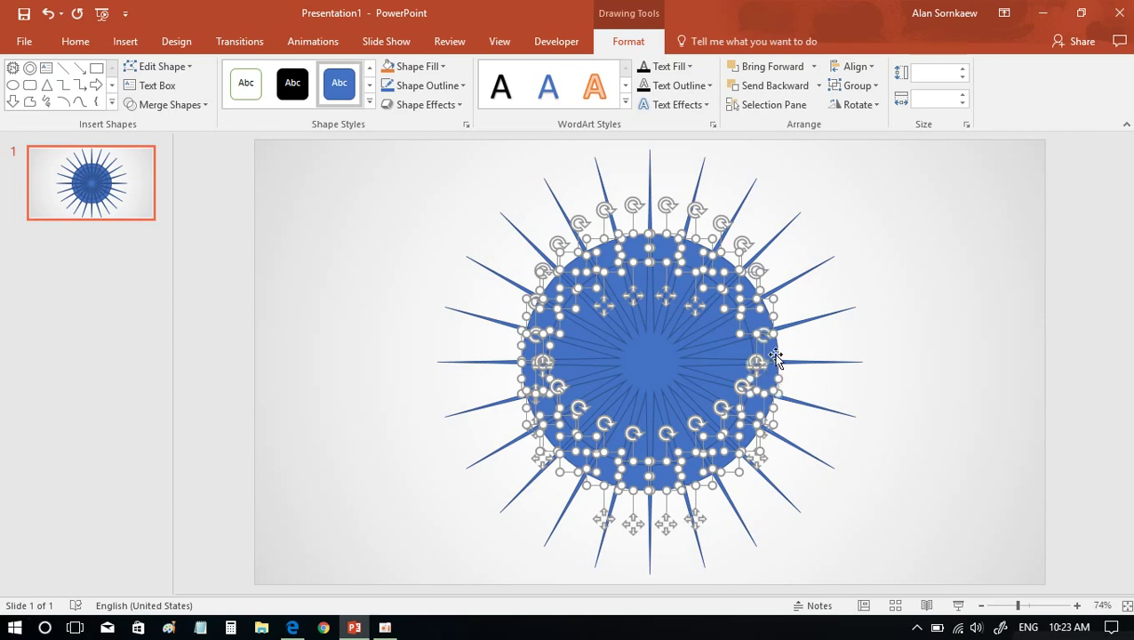
left_click(775, 353, "shift")
Set the ring segments aside and delete all leftover star fragments
key("Escape")
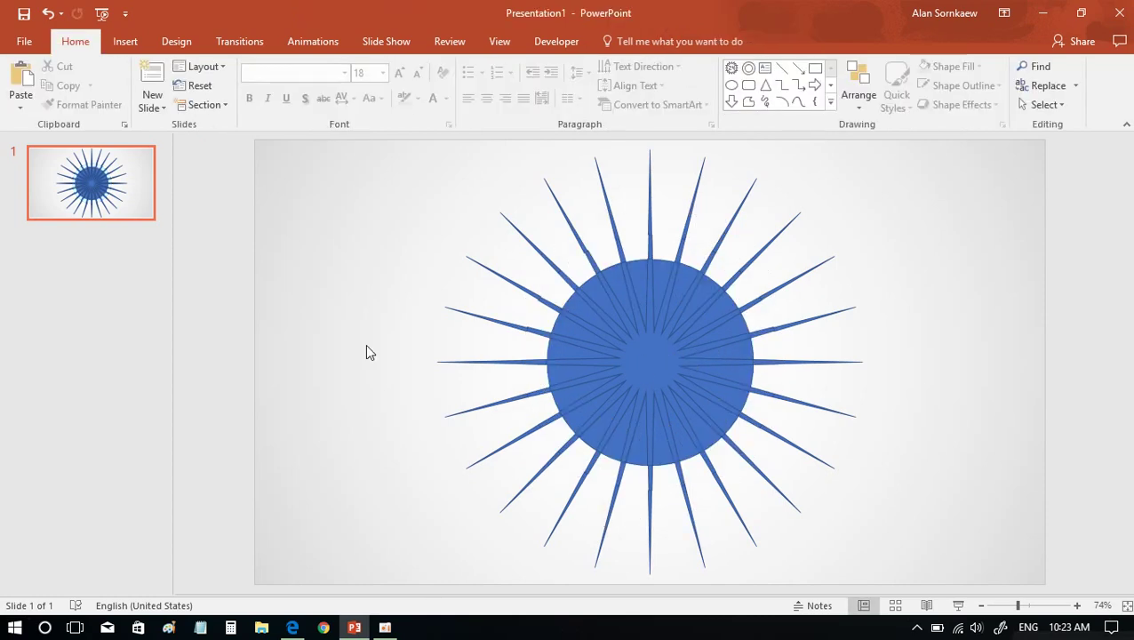
key("ctrl+a")
key("Delete")
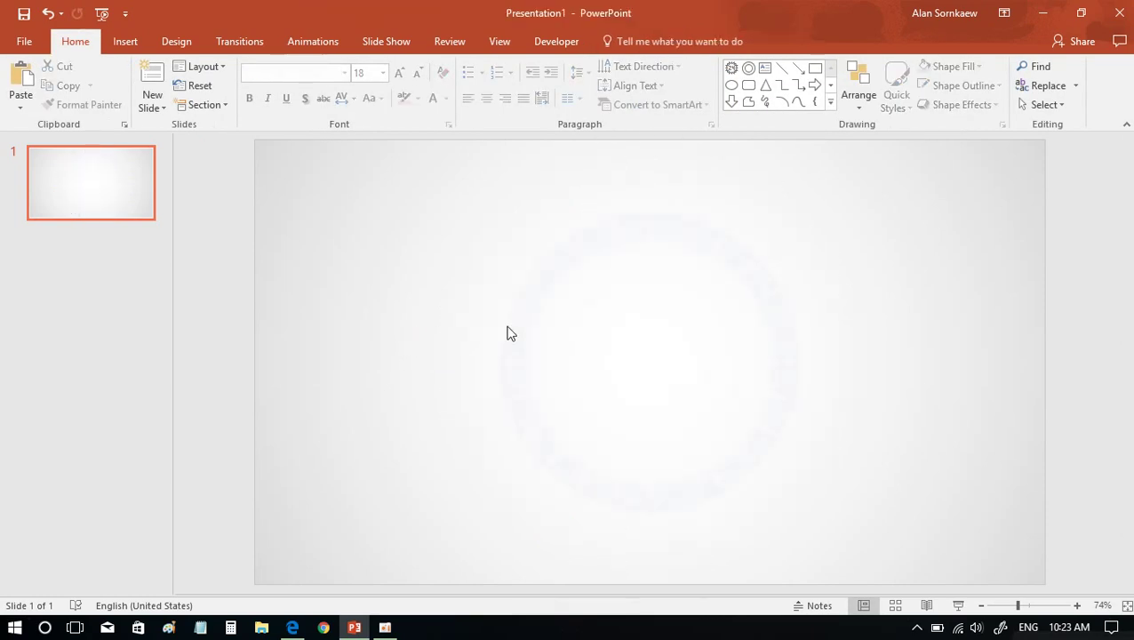
left_click(826, 384)
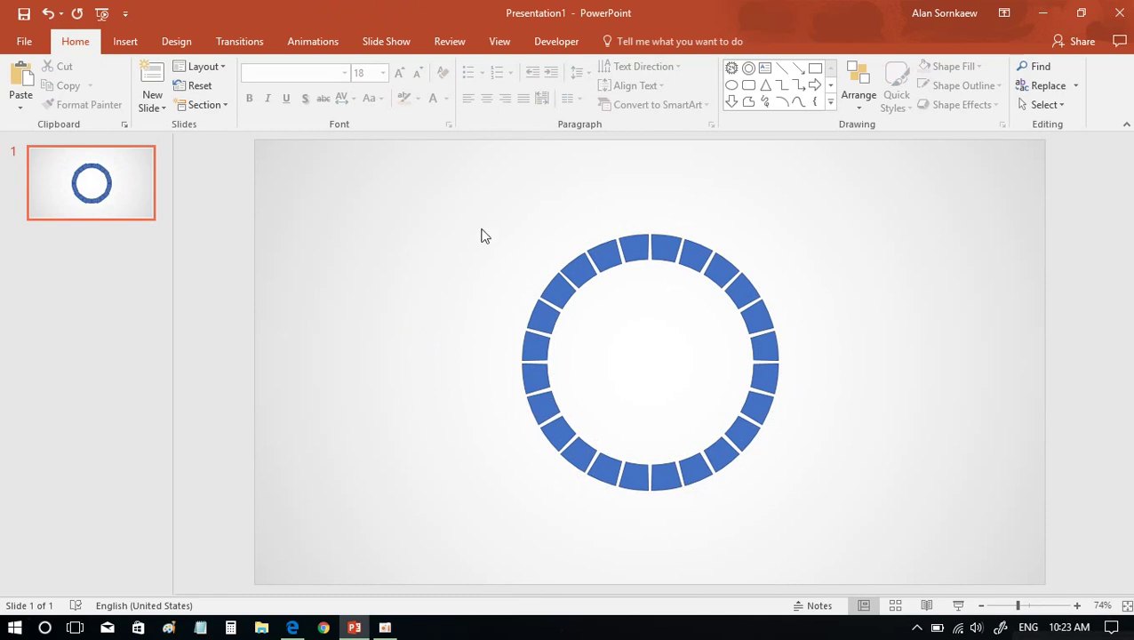
Give the ring segments no outline and a light grey fill, then place a copy at the left
left_click_drag(435, 199, 883, 572)
left_click(960, 86)
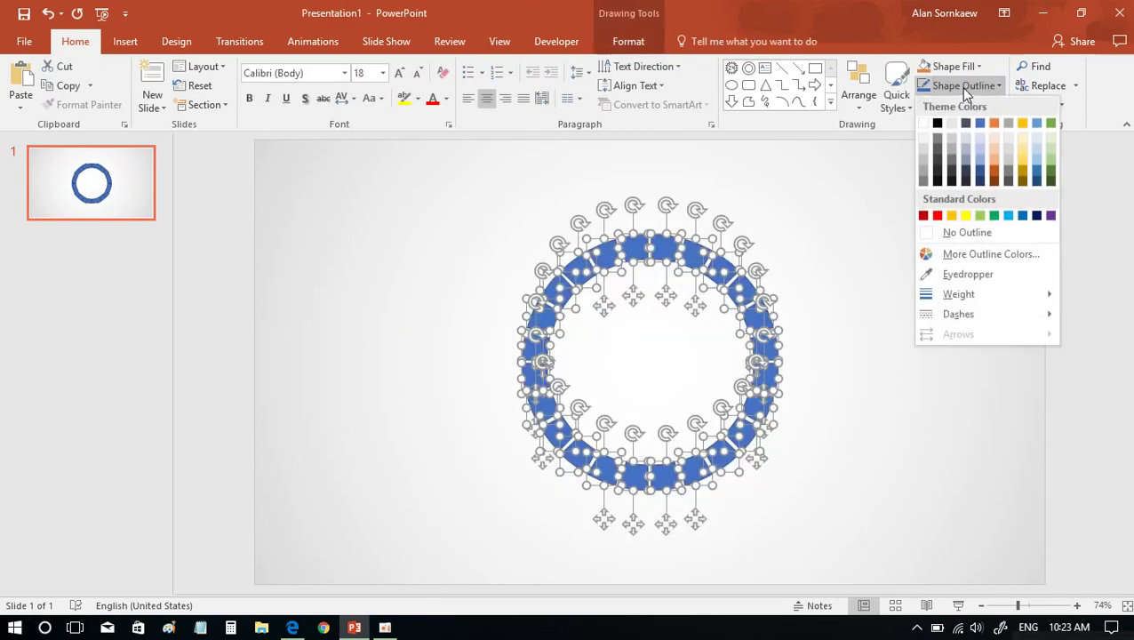
left_click(928, 231)
left_click(953, 67)
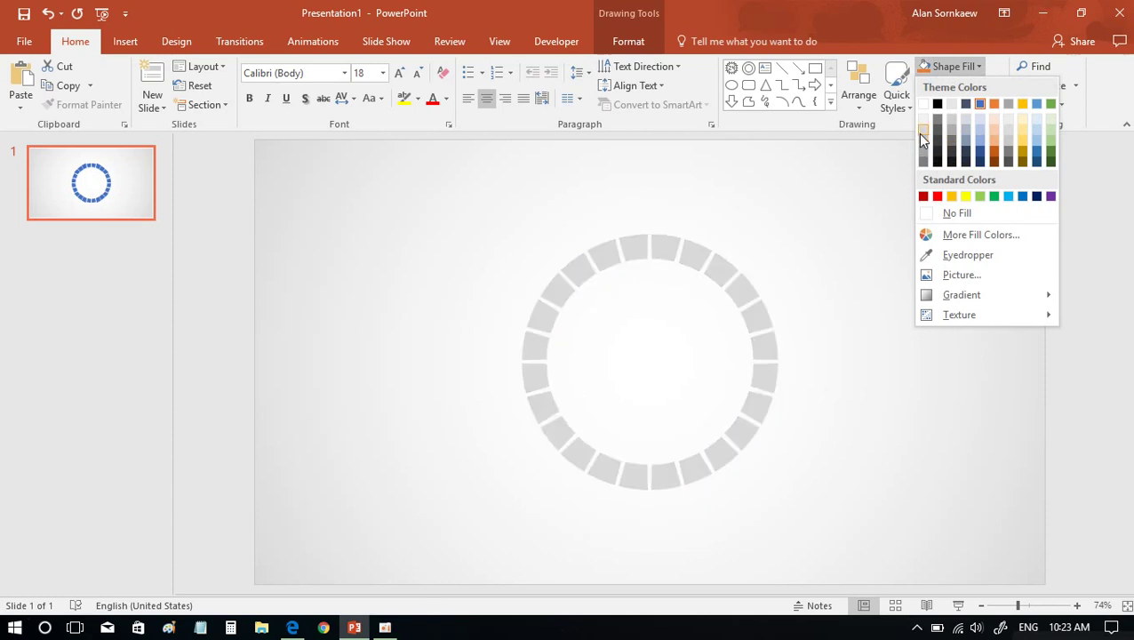
left_click(921, 134)
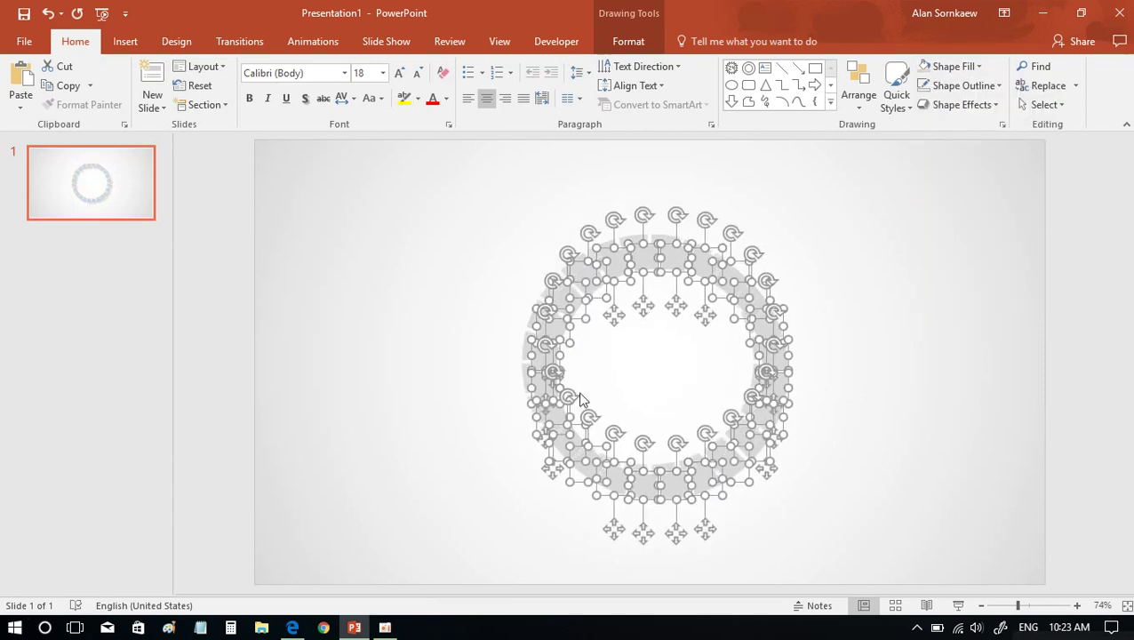
left_click_drag(639, 503, 355, 499, "ctrl")
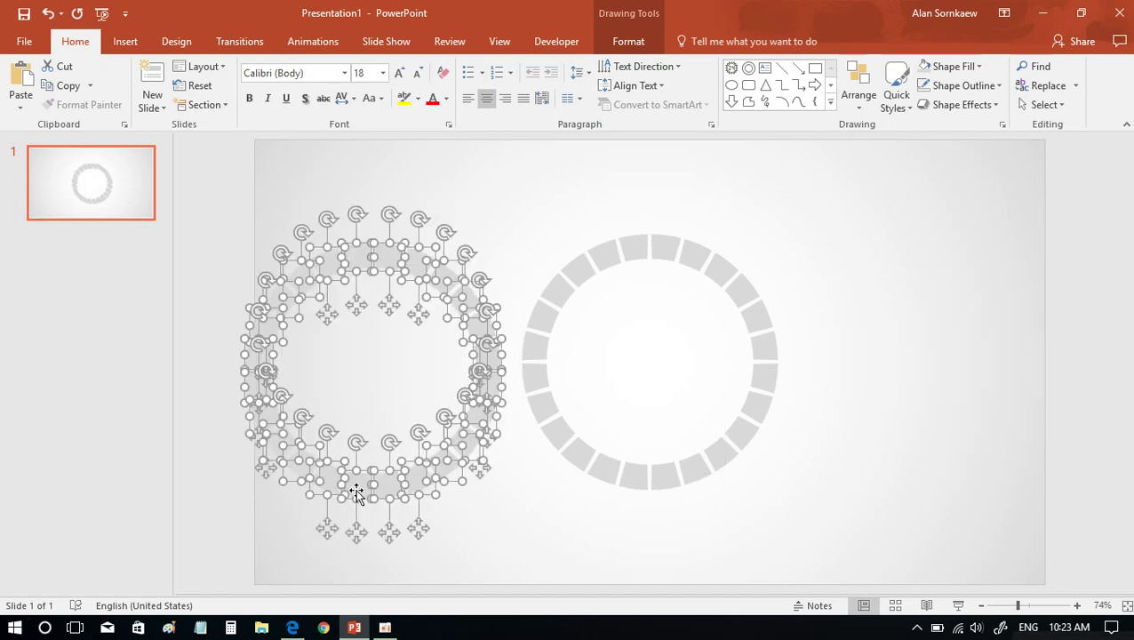
left_click(535, 242)
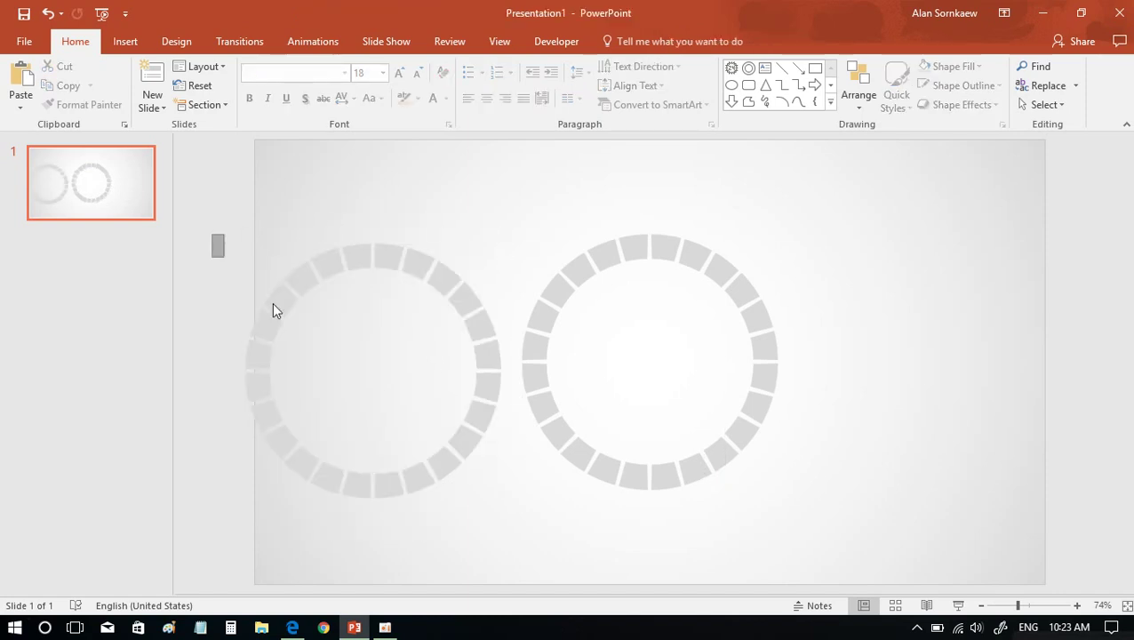
Group the left ring's segments, apply a dark Linear Down gradient, and stack it over the grey ring
left_click_drag(210, 231, 512, 515)
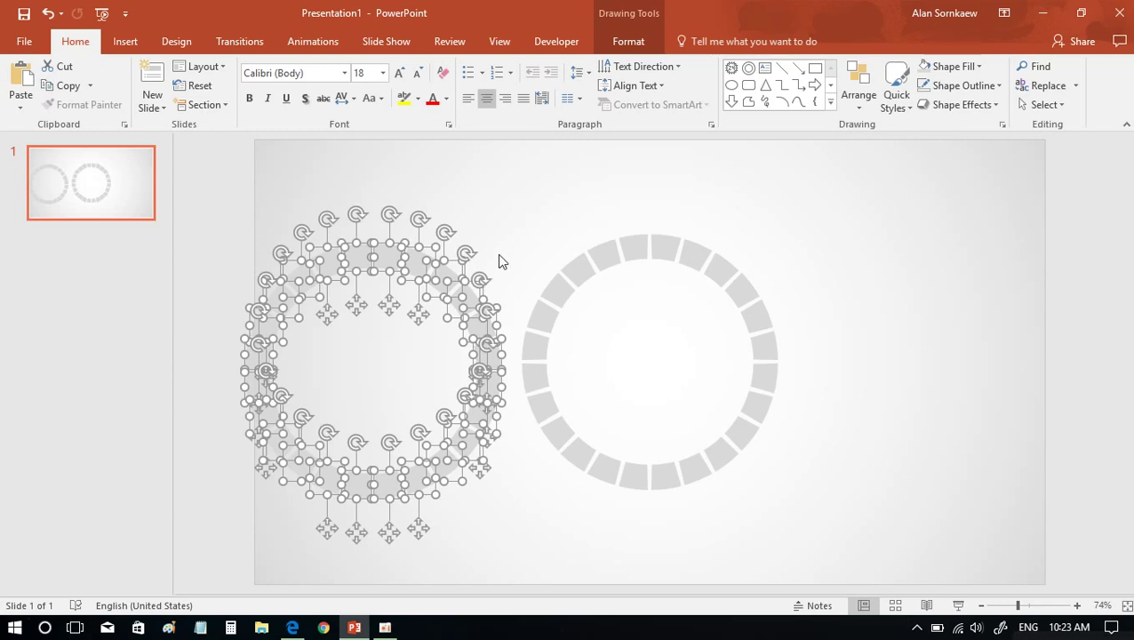
key("ctrl+g")
left_click_drag(516, 271, 463, 187)
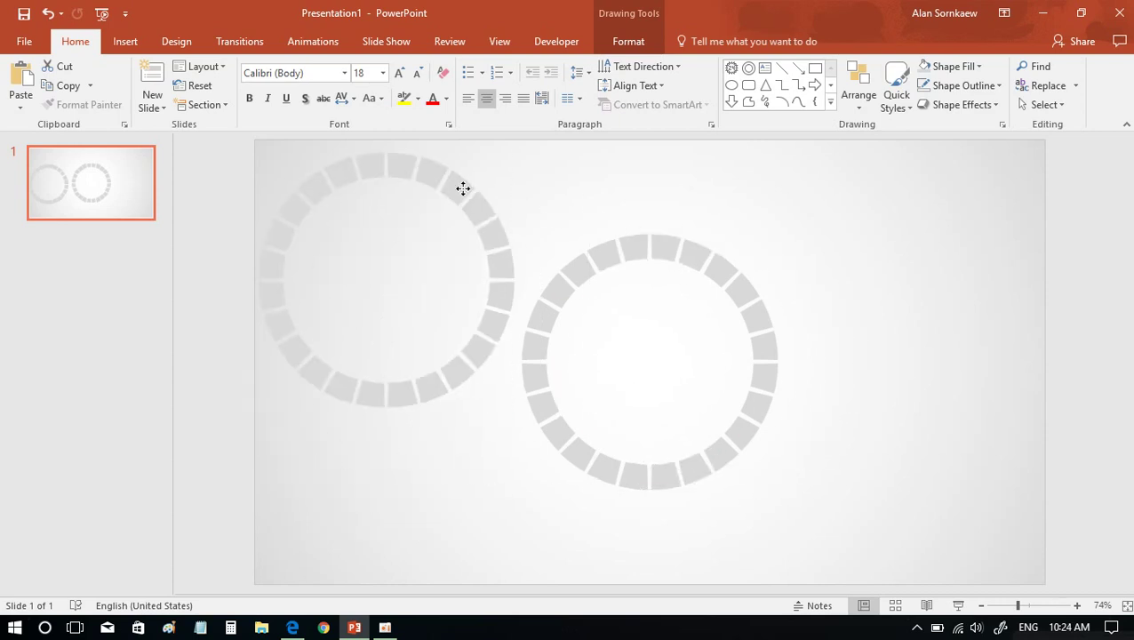
left_click(962, 67)
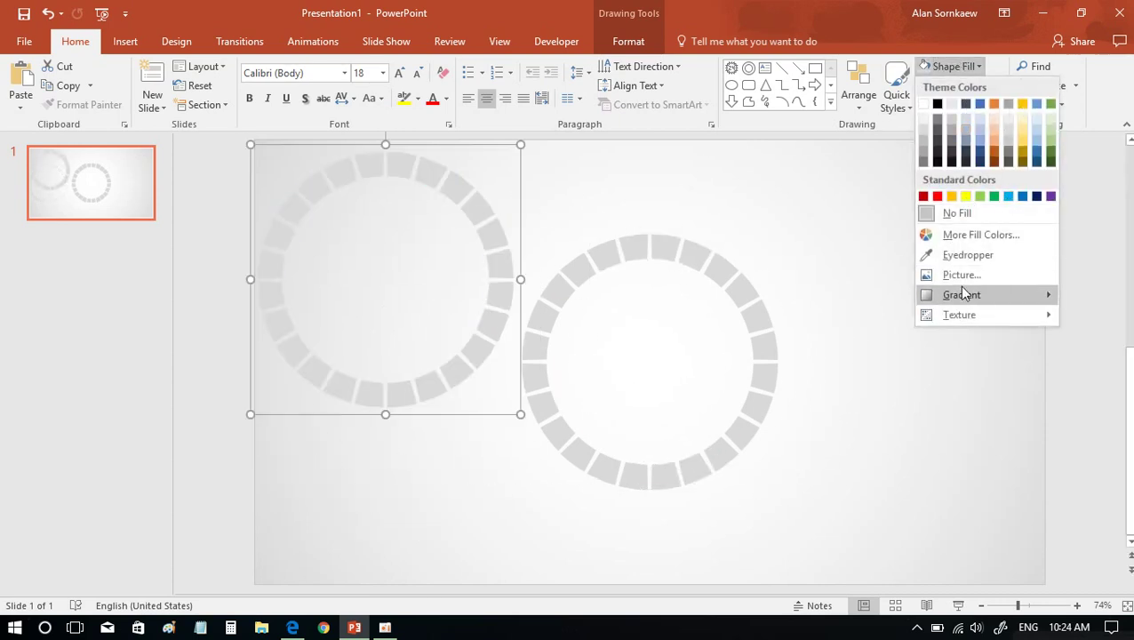
mouse_move(962, 294)
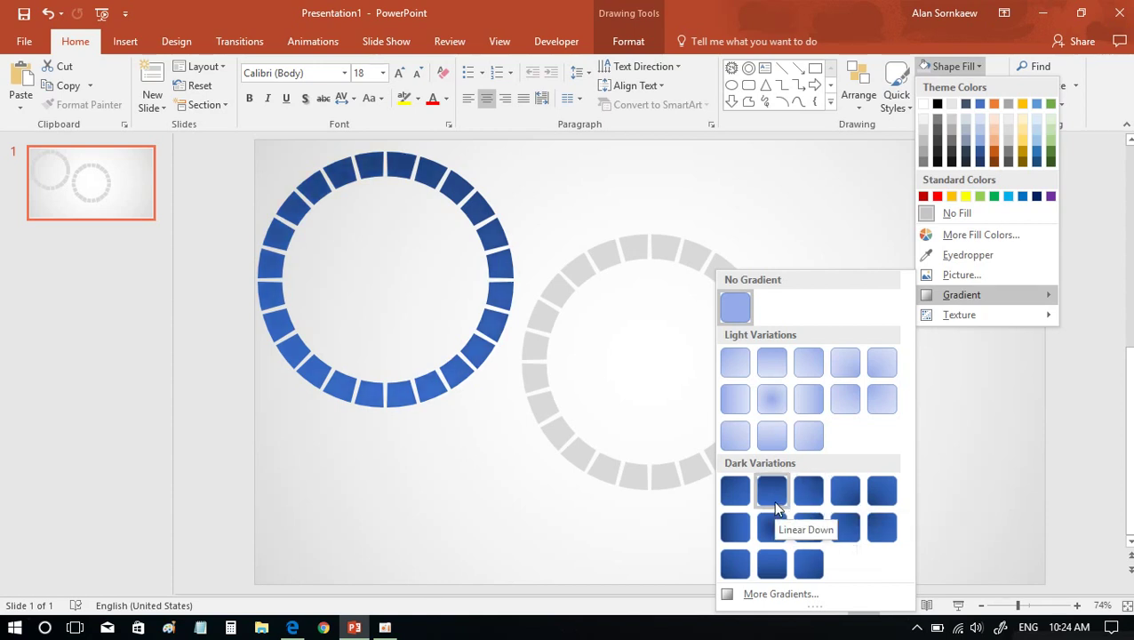
left_click(834, 492)
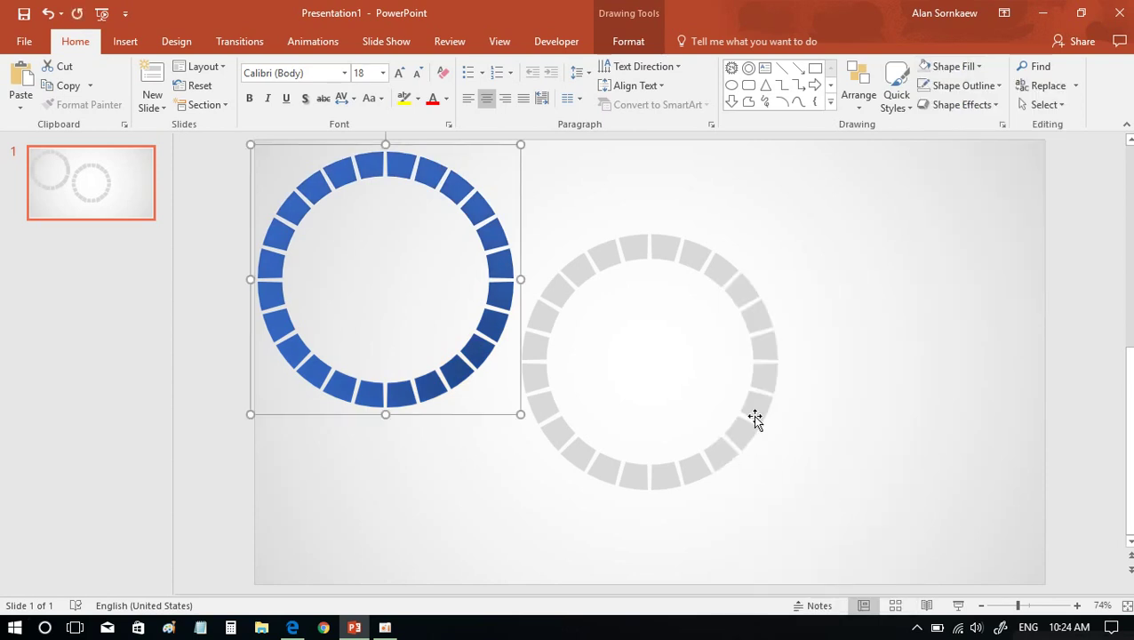
left_click_drag(498, 263, 763, 345)
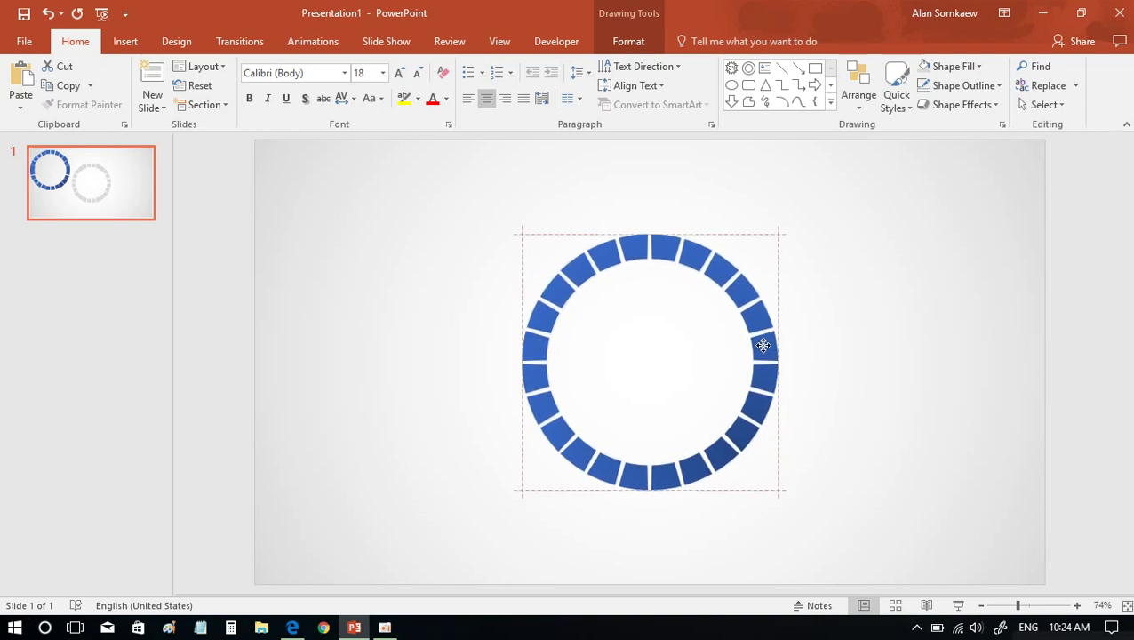
Remove the middle gradient stop, make the right stop light blue, and set the type to Linear
left_click(946, 67)
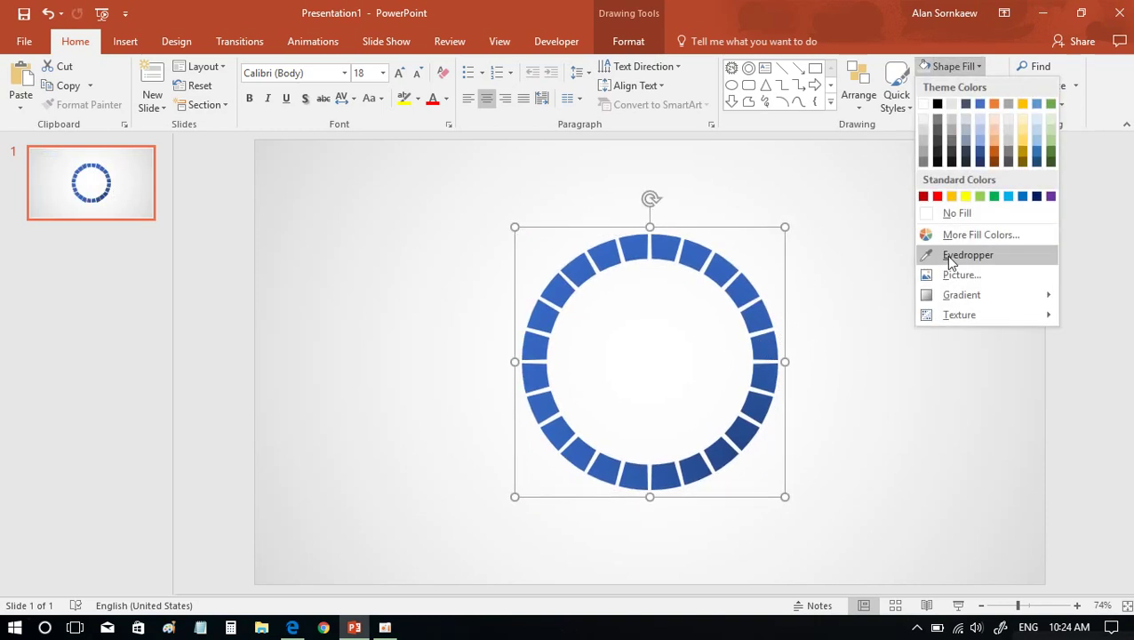
left_click(835, 481)
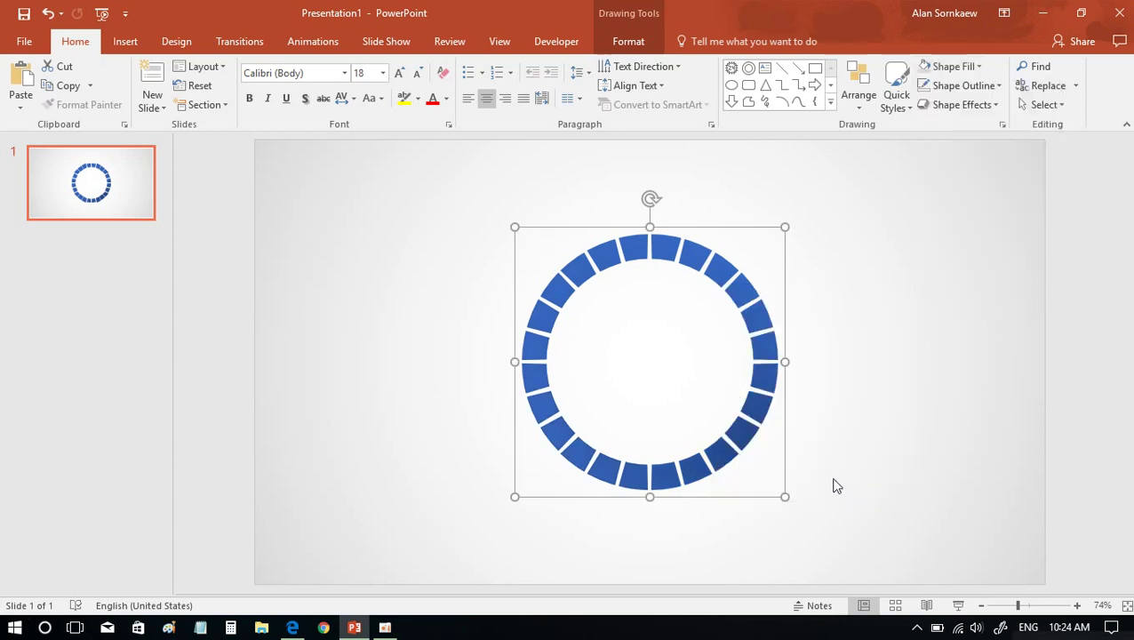
left_click_drag(990, 485, 985, 542)
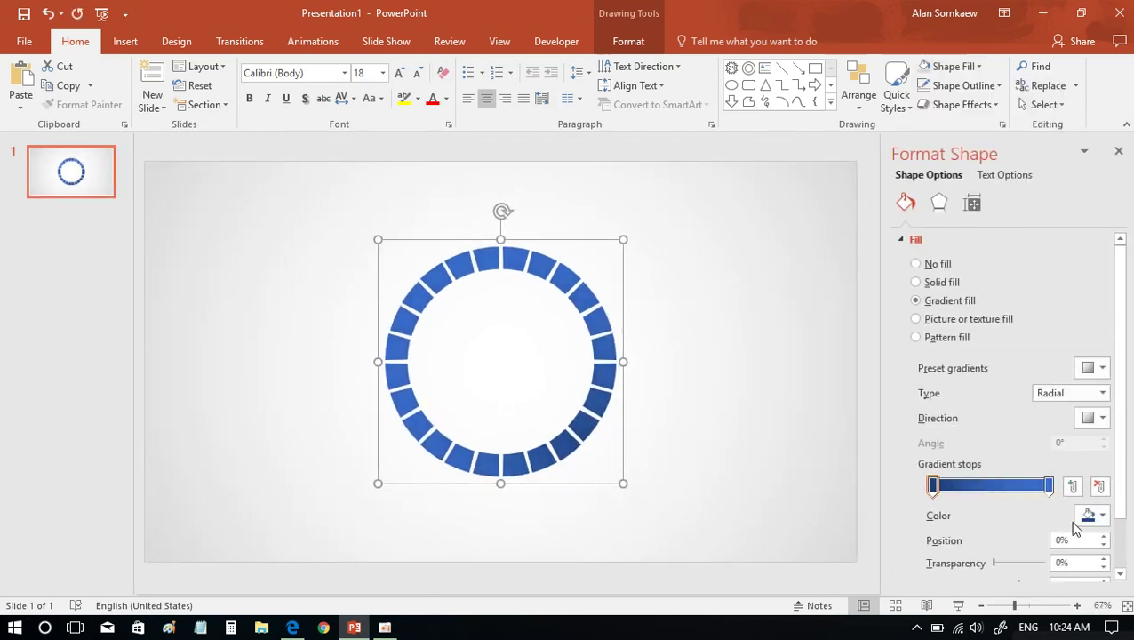
left_click(1048, 487)
left_click(1091, 514)
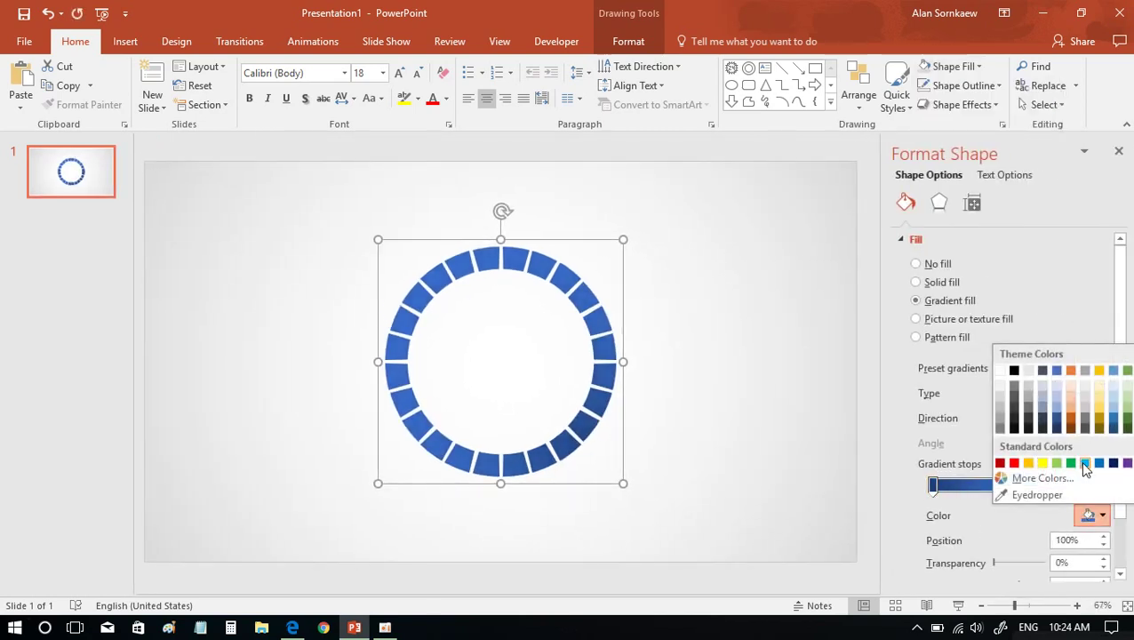
left_click(1084, 463)
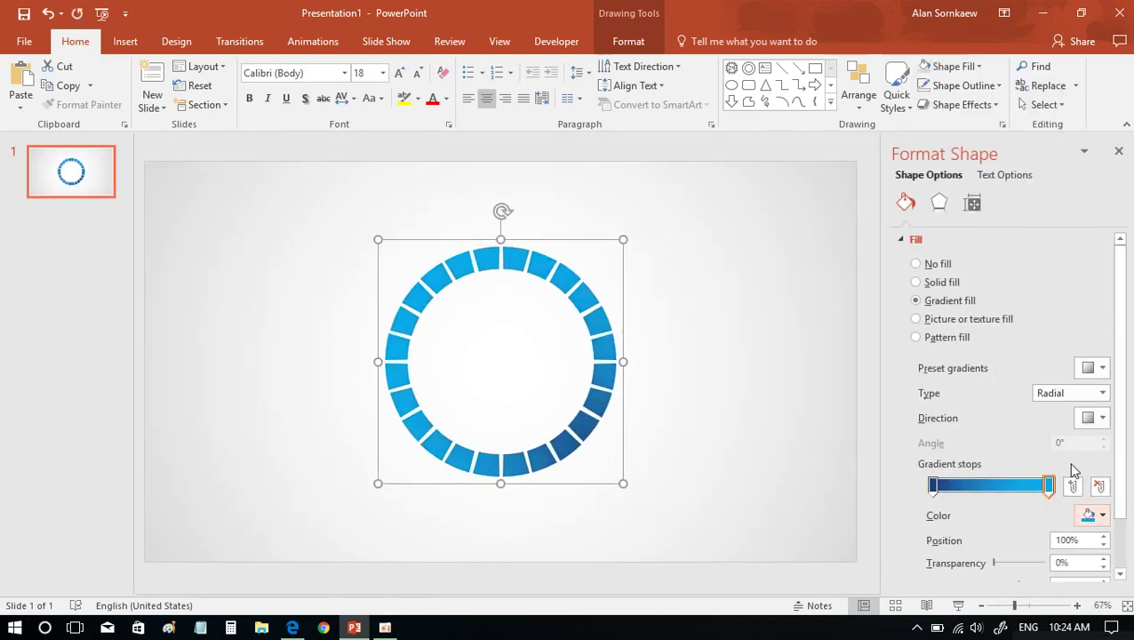
left_click(1100, 369)
left_click(1098, 374)
left_click(1102, 393)
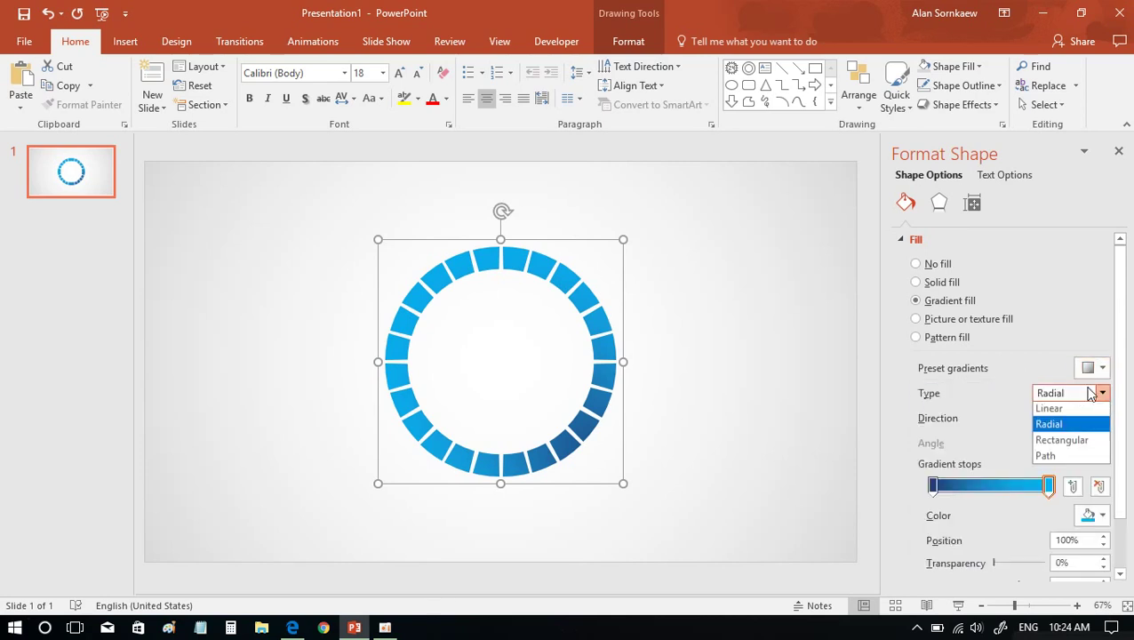
left_click(1054, 408)
left_click(1070, 488)
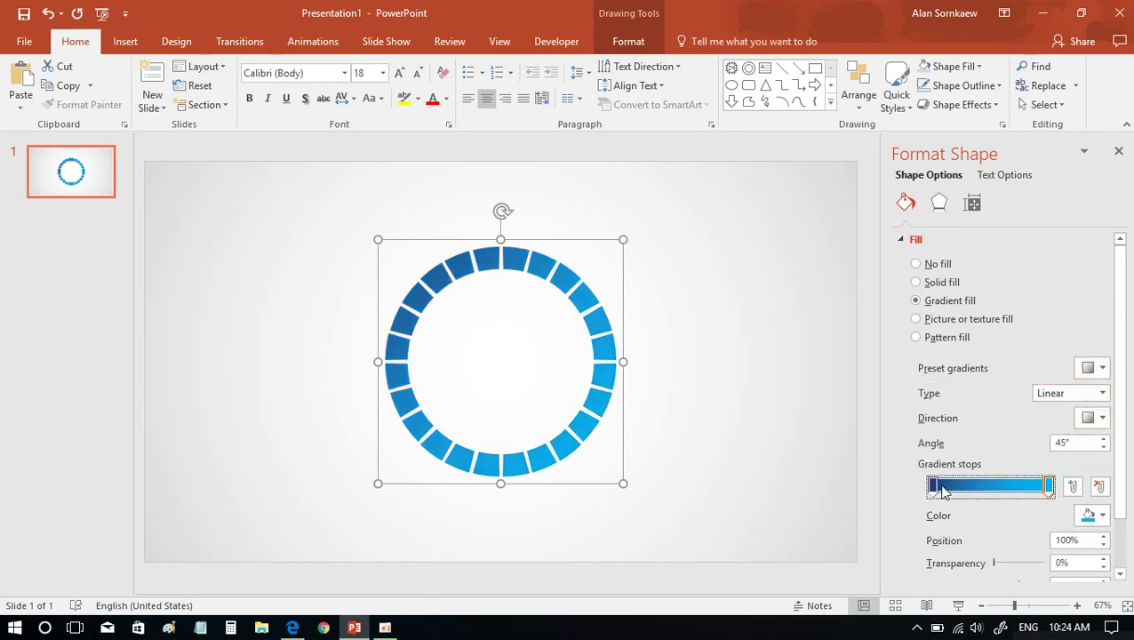
left_click(791, 357)
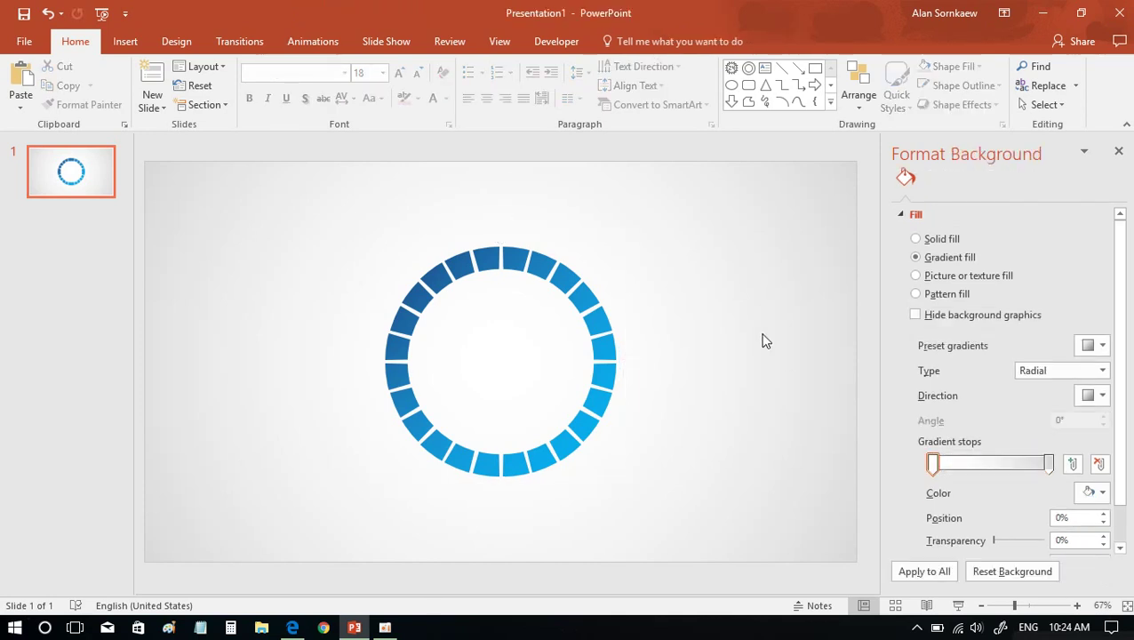
Apply the Wheel entrance animation to the blue ring
left_click(576, 293)
left_click(313, 41)
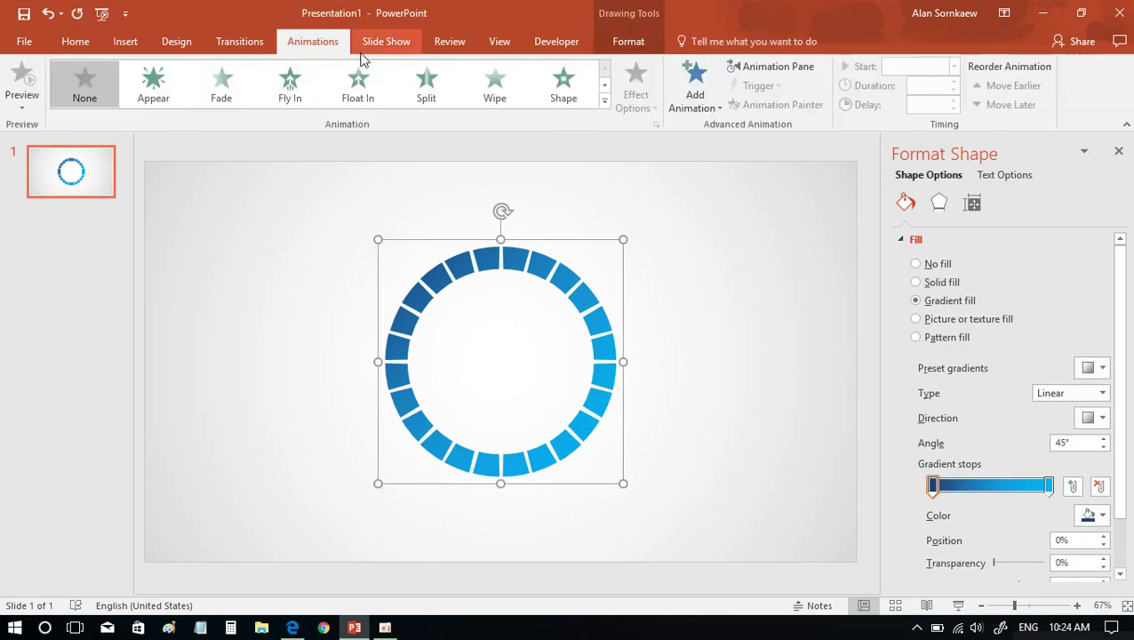
left_click(604, 101)
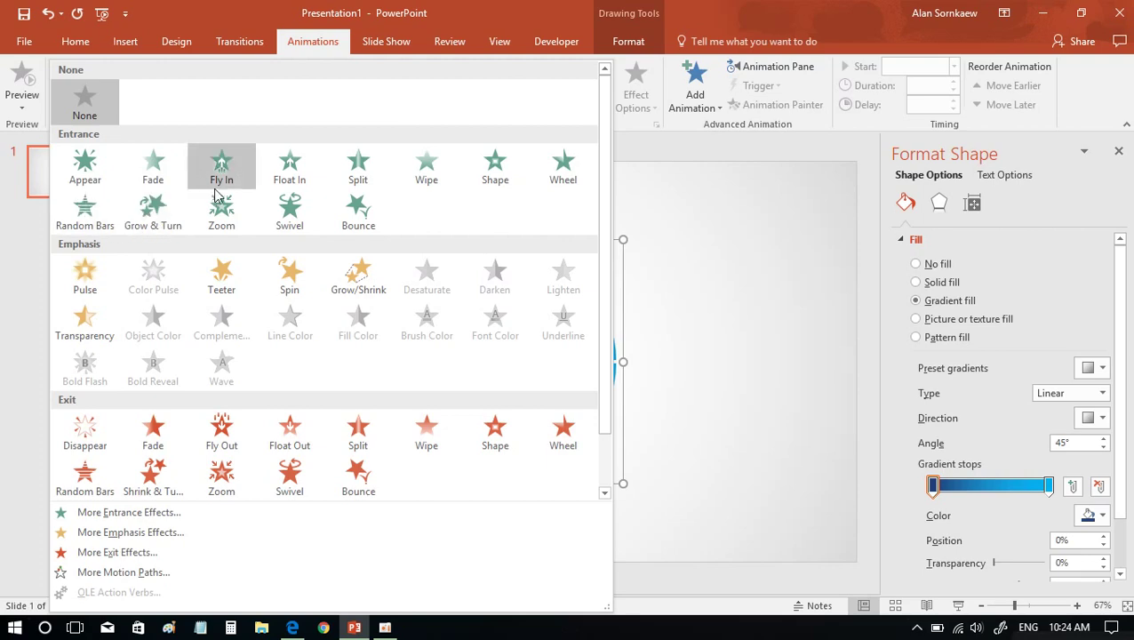
left_click(545, 178)
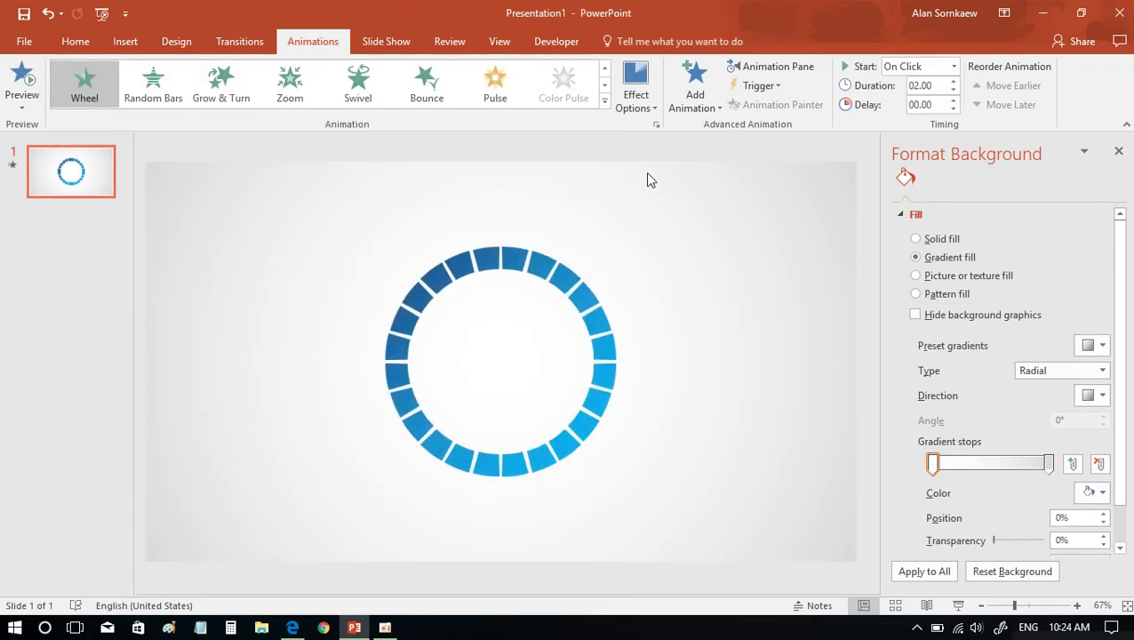
left_click(1119, 152)
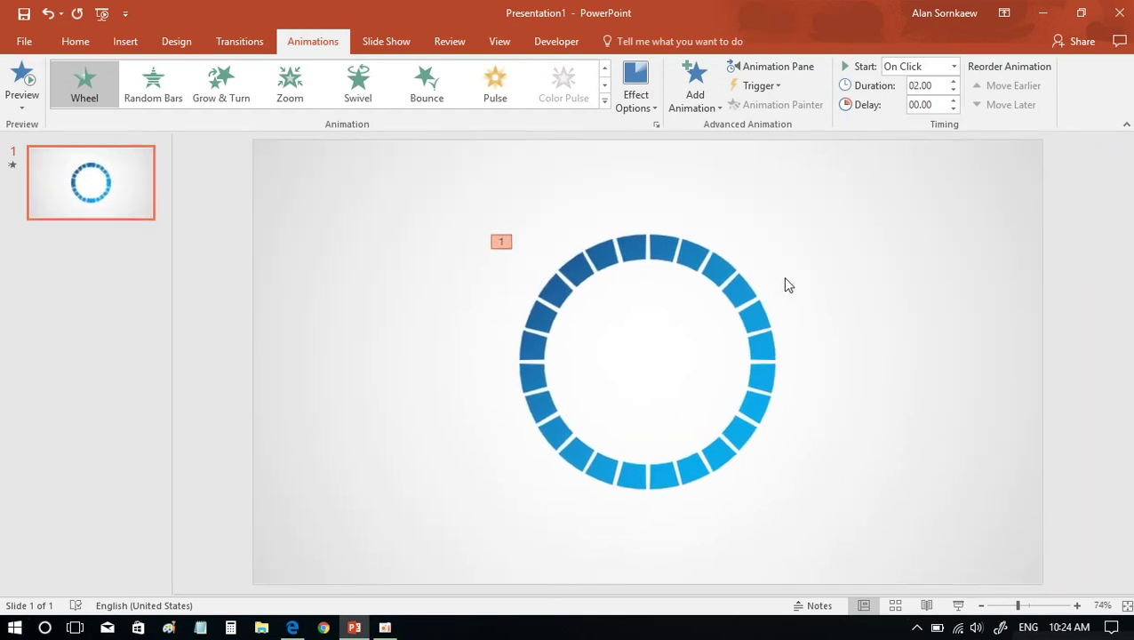
In the Animation Pane, set the ring's animation to start With Previous, running 3 seconds
left_click(730, 276)
left_click(796, 71)
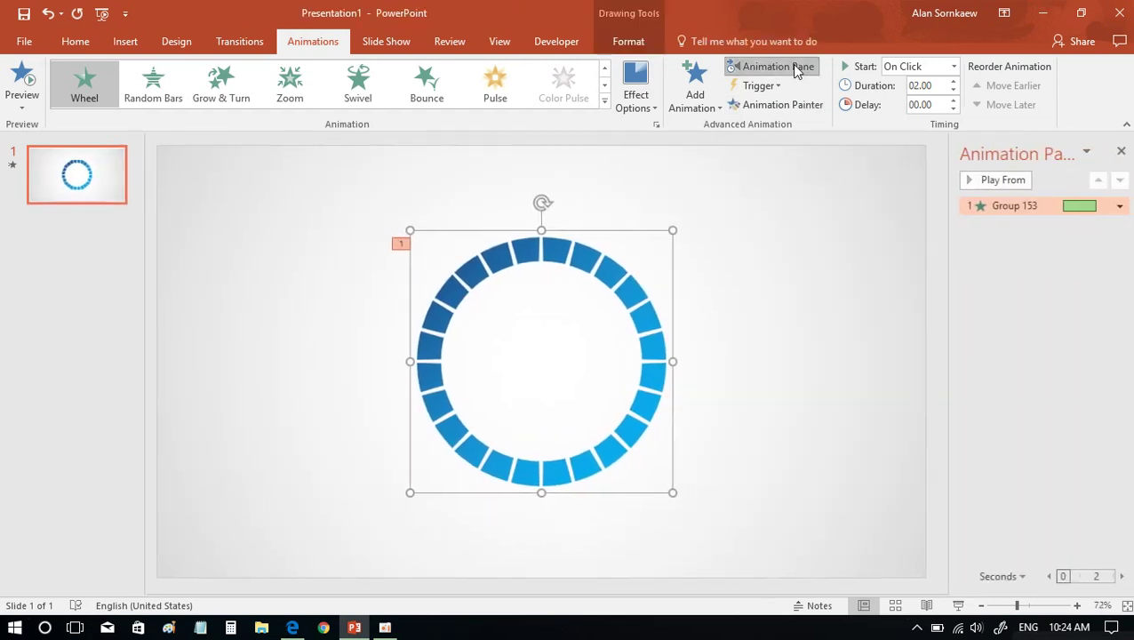
left_click(1117, 205)
left_click(1028, 245)
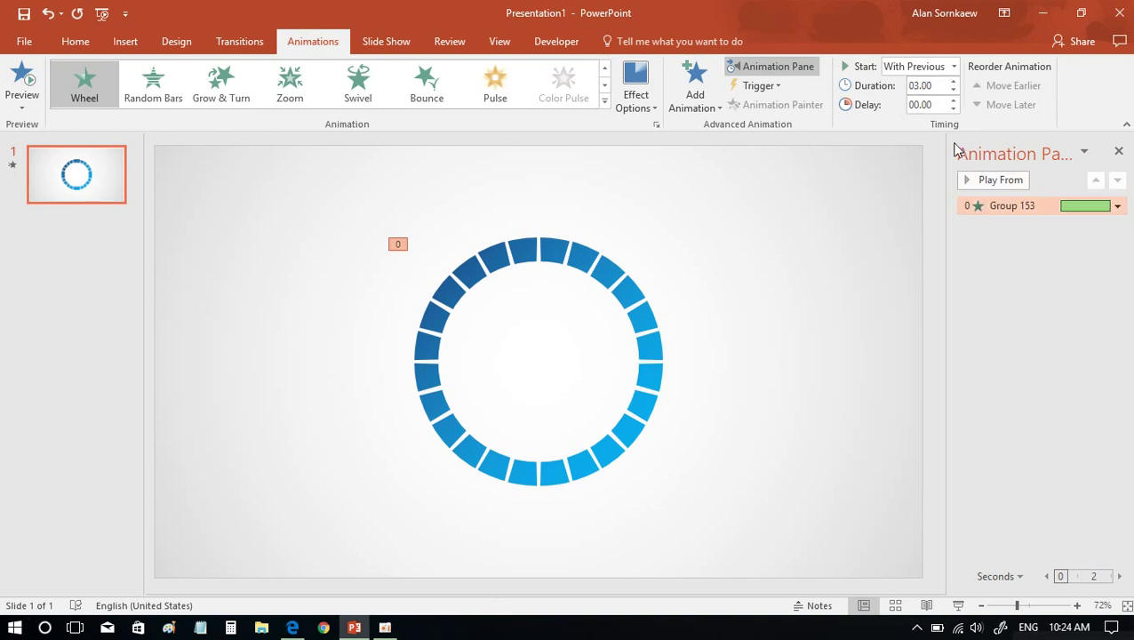
left_click(724, 303)
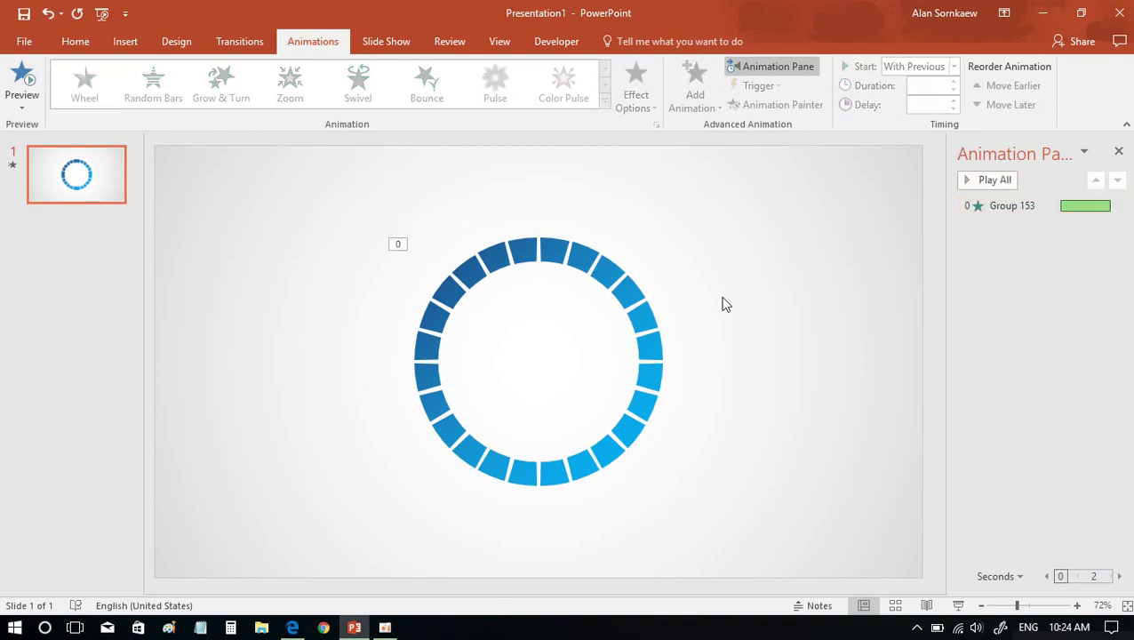
left_click(129, 46)
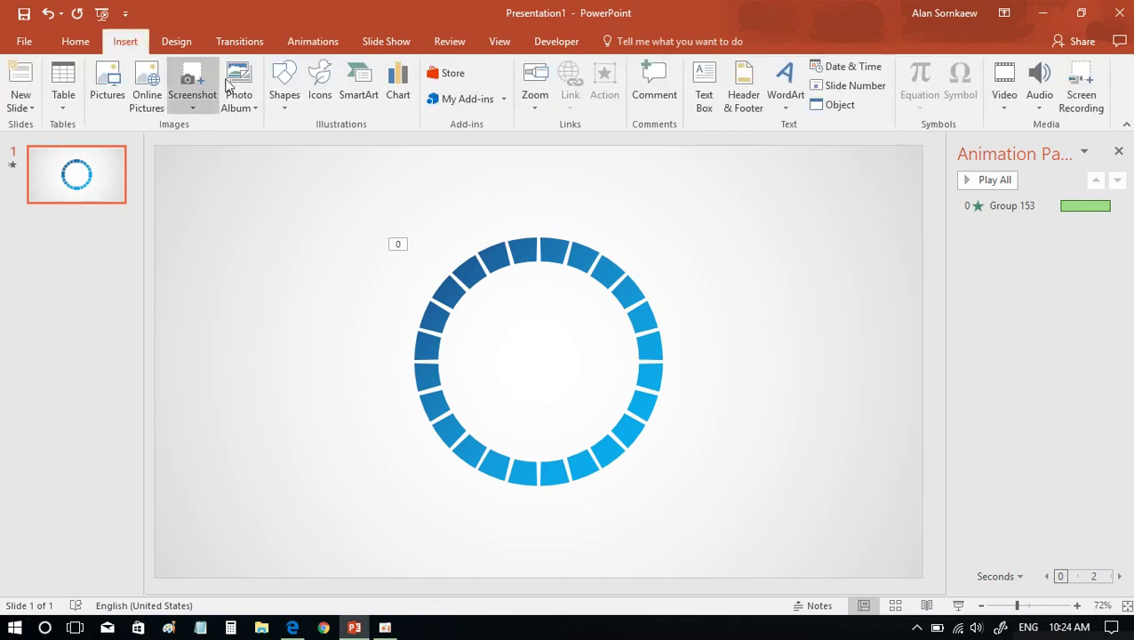
Add a text box reading 'LOADING...' in gray Century Gothic, 24 pt
left_click(700, 82)
left_click(663, 215)
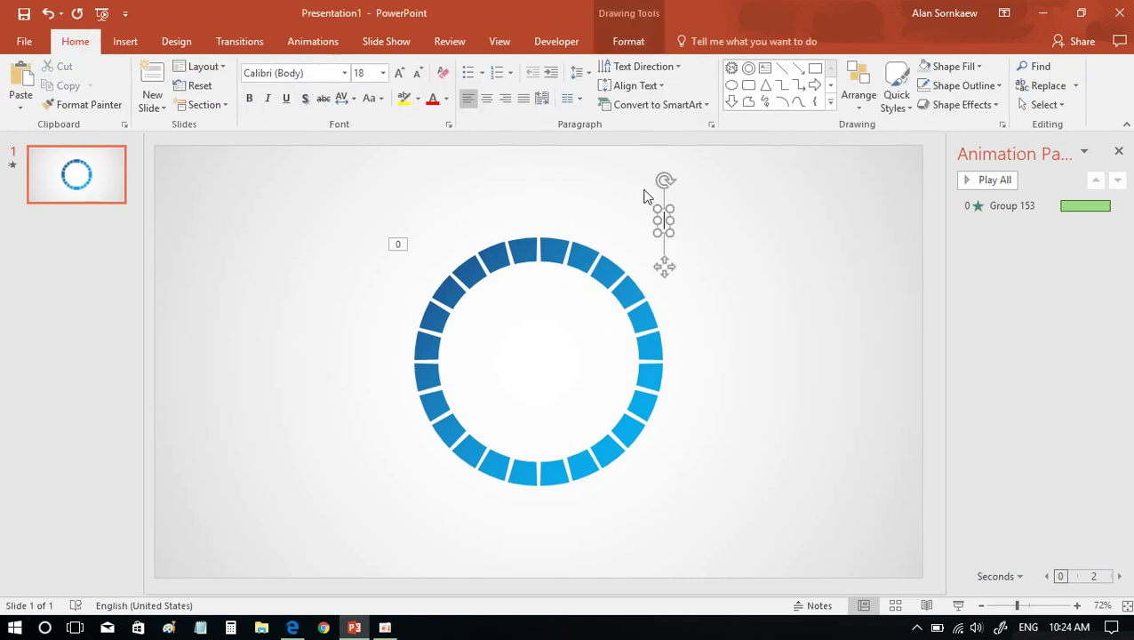
left_click(330, 74)
type("Cen")
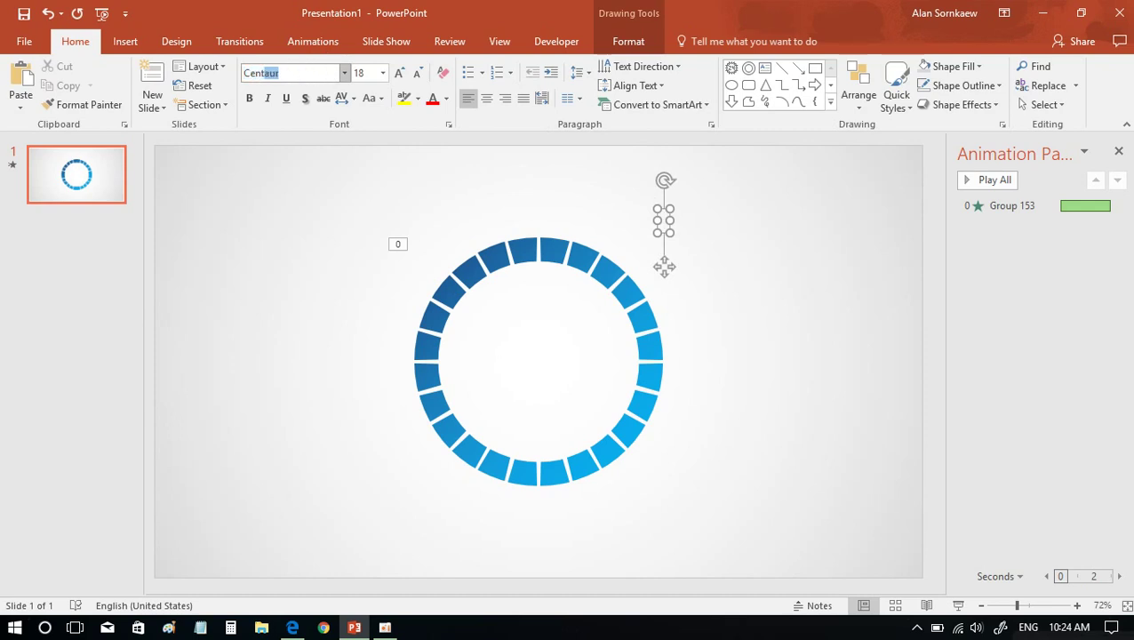
type("tury")
type("L")
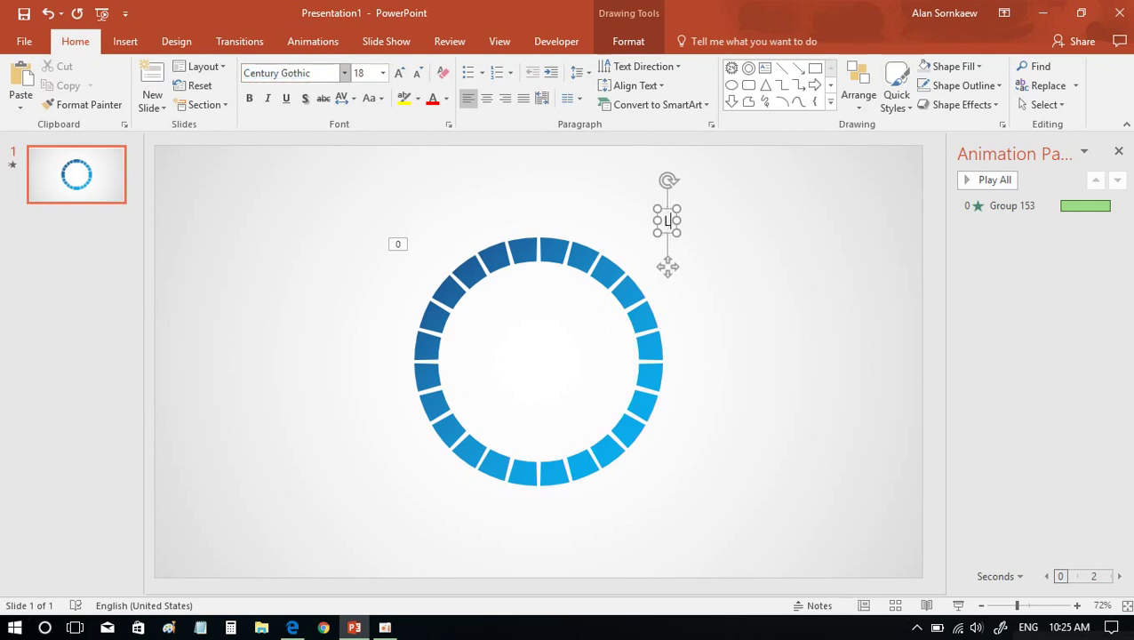
type("OADING")
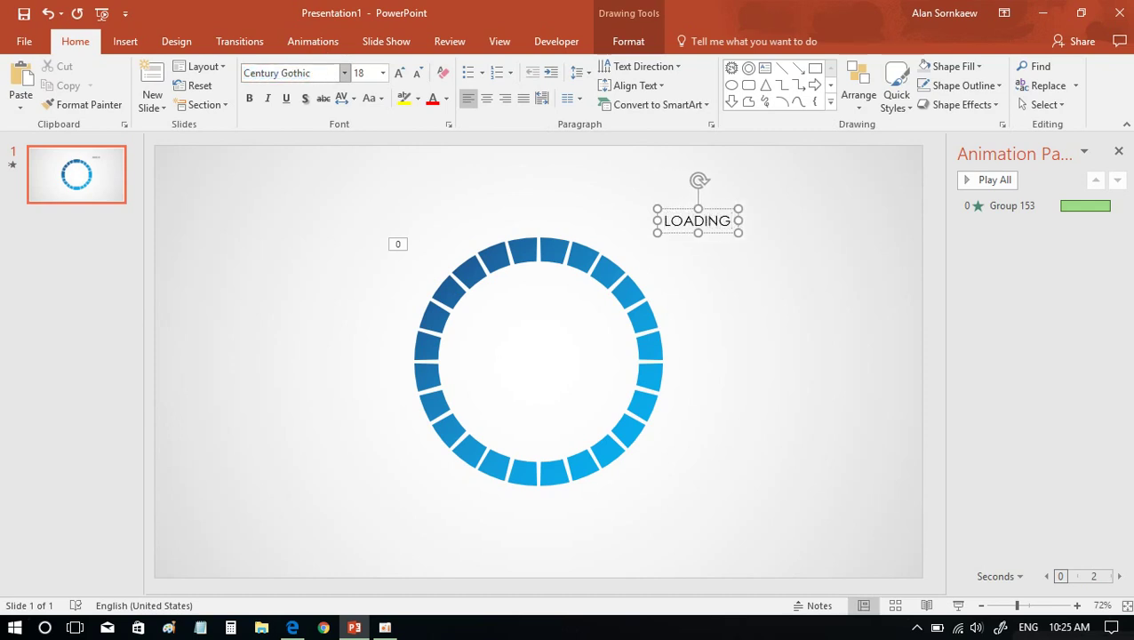
type("...")
key("ctrl+a")
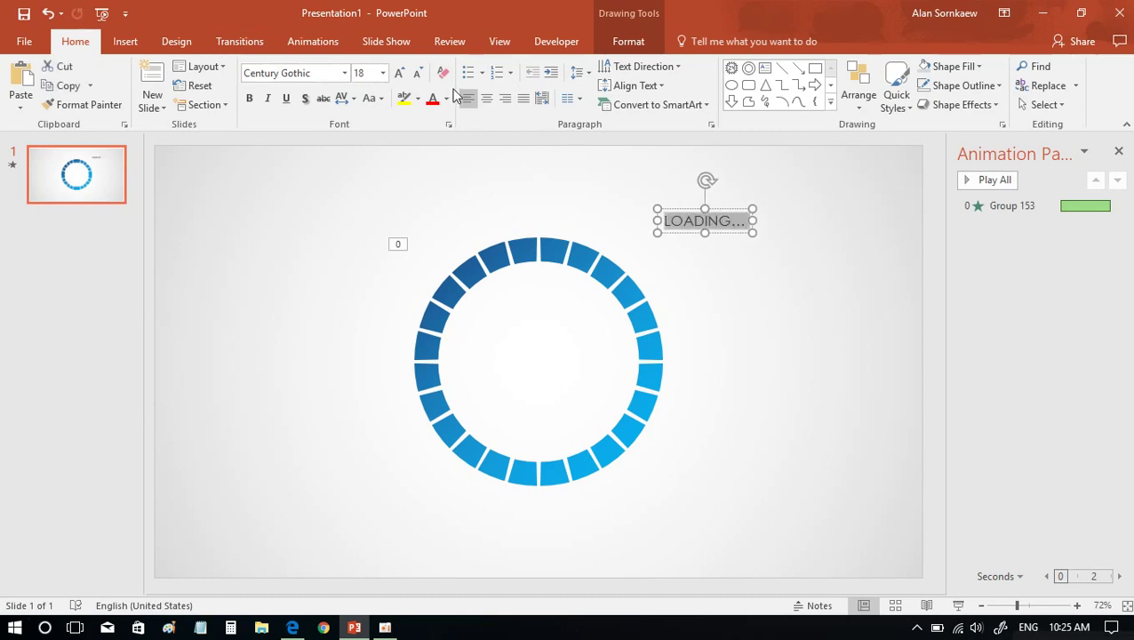
left_click(446, 99)
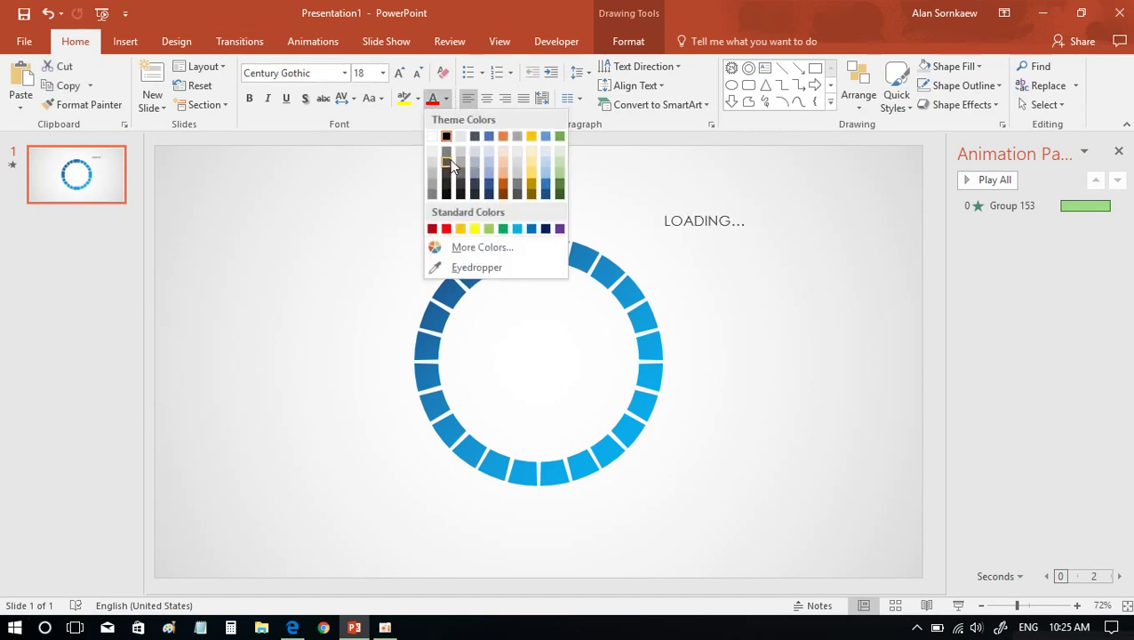
left_click(449, 158)
left_click(399, 73)
left_click(399, 73)
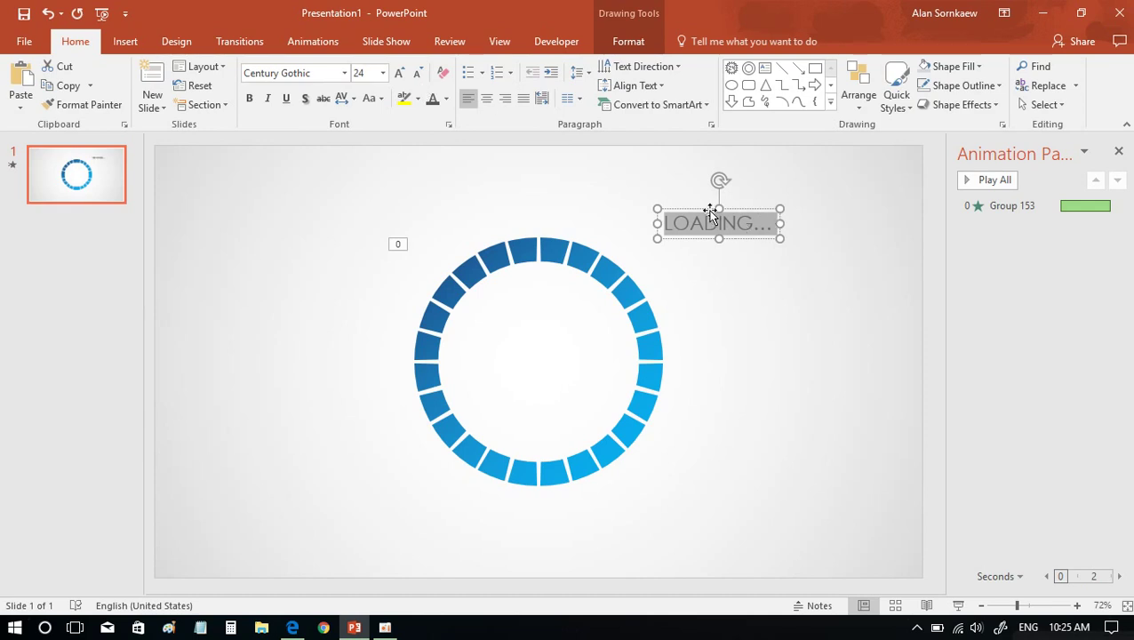
Move the LOADING... box into the ring and centre it vertically with Align Middle
left_click_drag(711, 215, 531, 358)
left_click(486, 98)
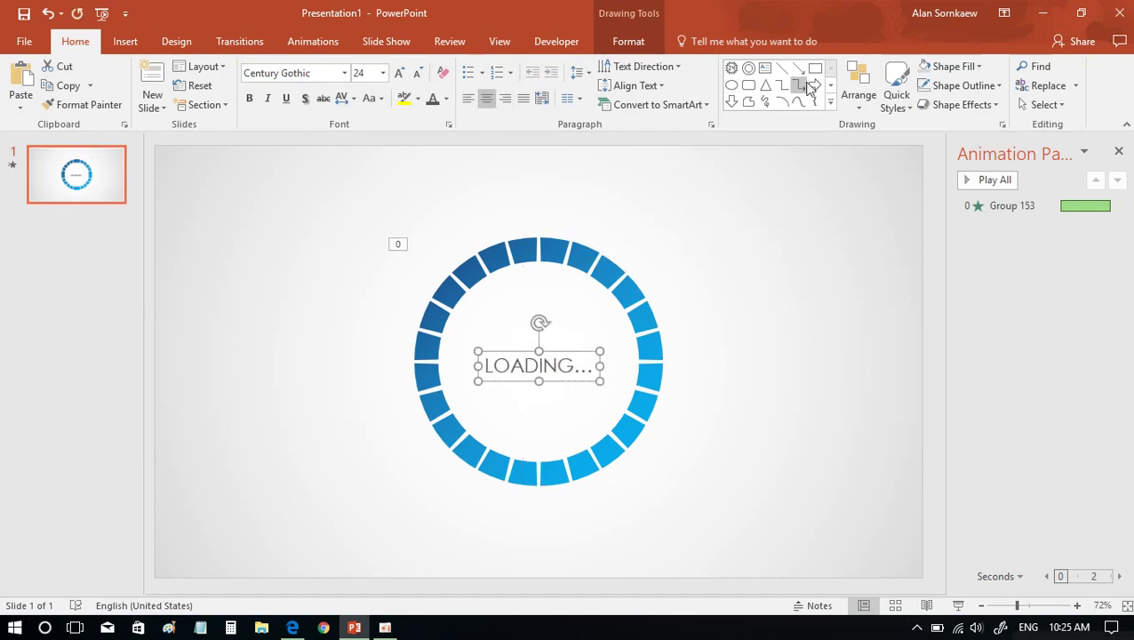
left_click(858, 88)
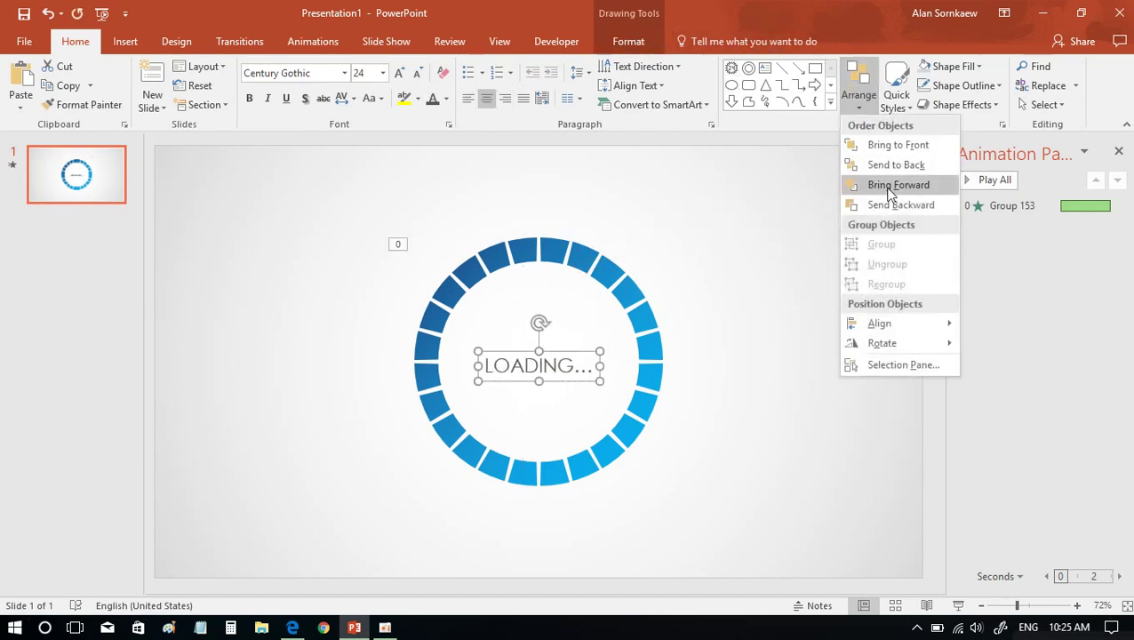
mouse_move(890, 325)
left_click(927, 253)
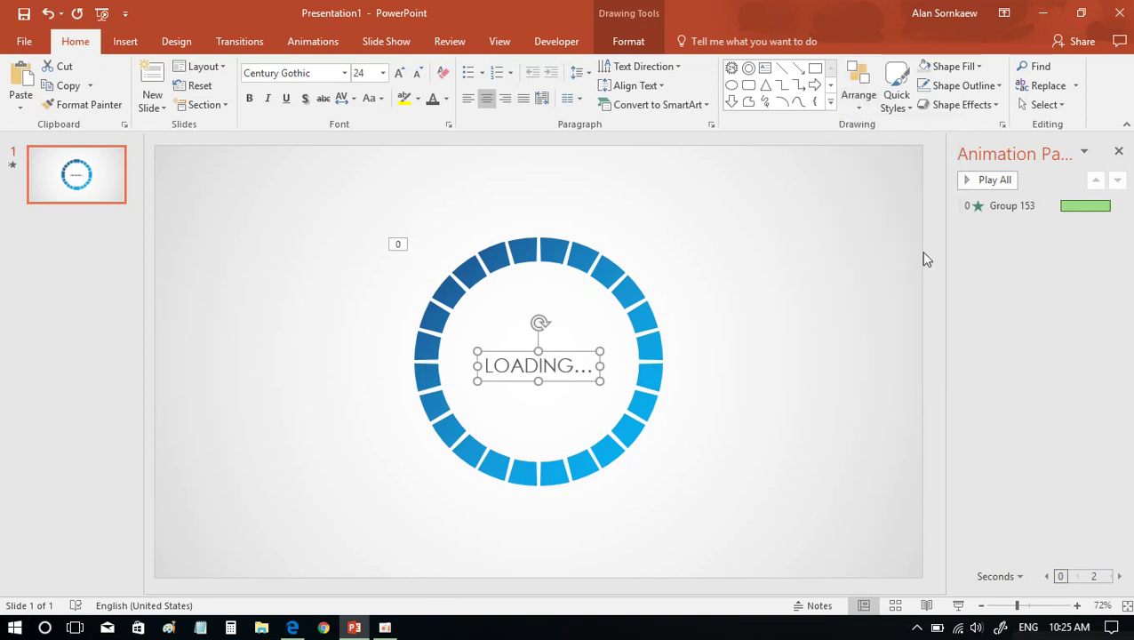
left_click(858, 89)
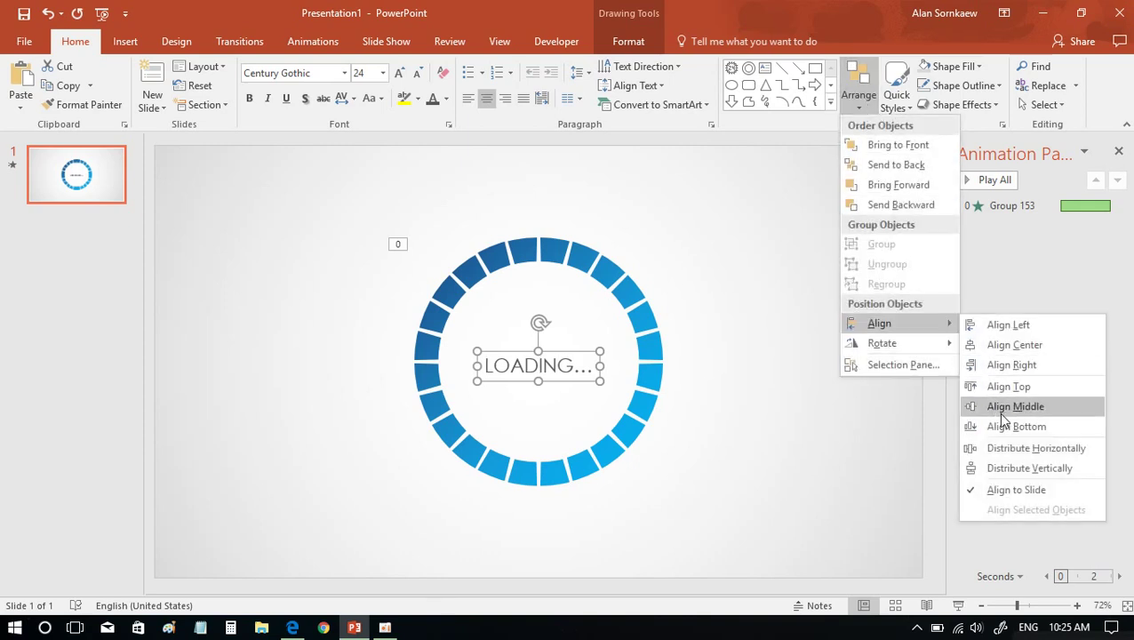
left_click(997, 408)
left_click(537, 356)
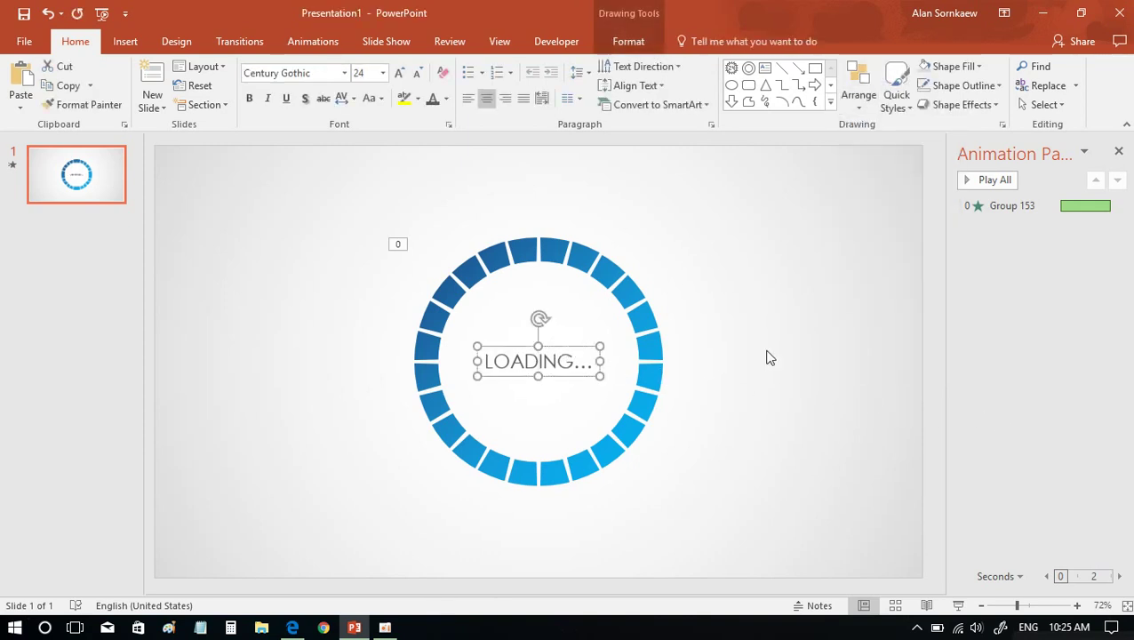
Give the LOADING text a Fade entrance that starts With Previous
left_click(309, 36)
left_click(240, 102)
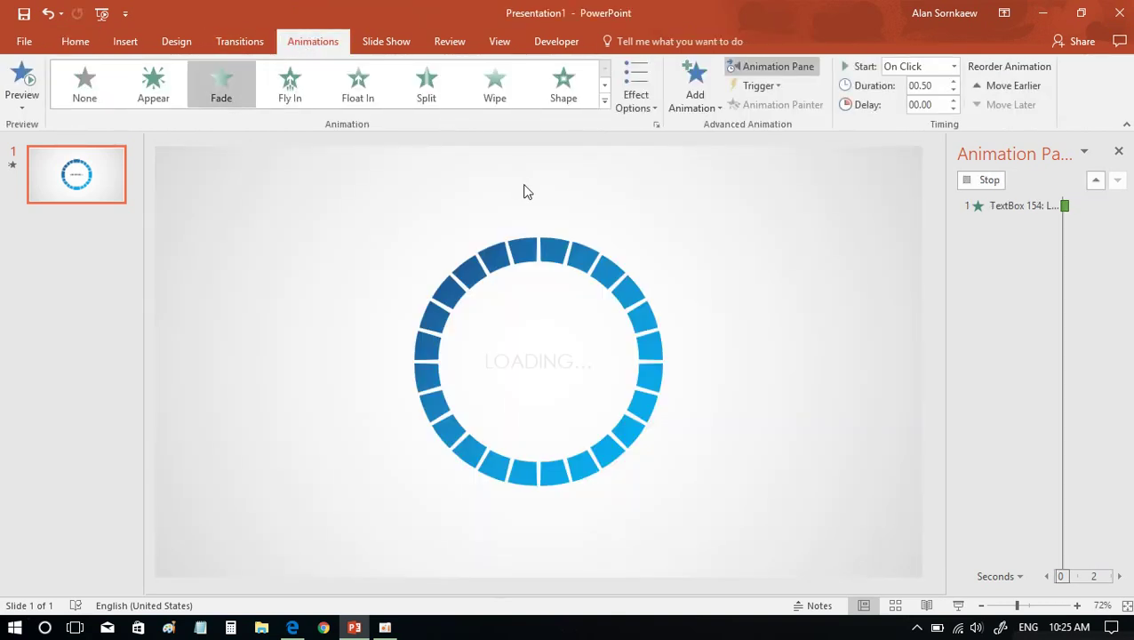
left_click(1117, 223)
left_click(997, 260)
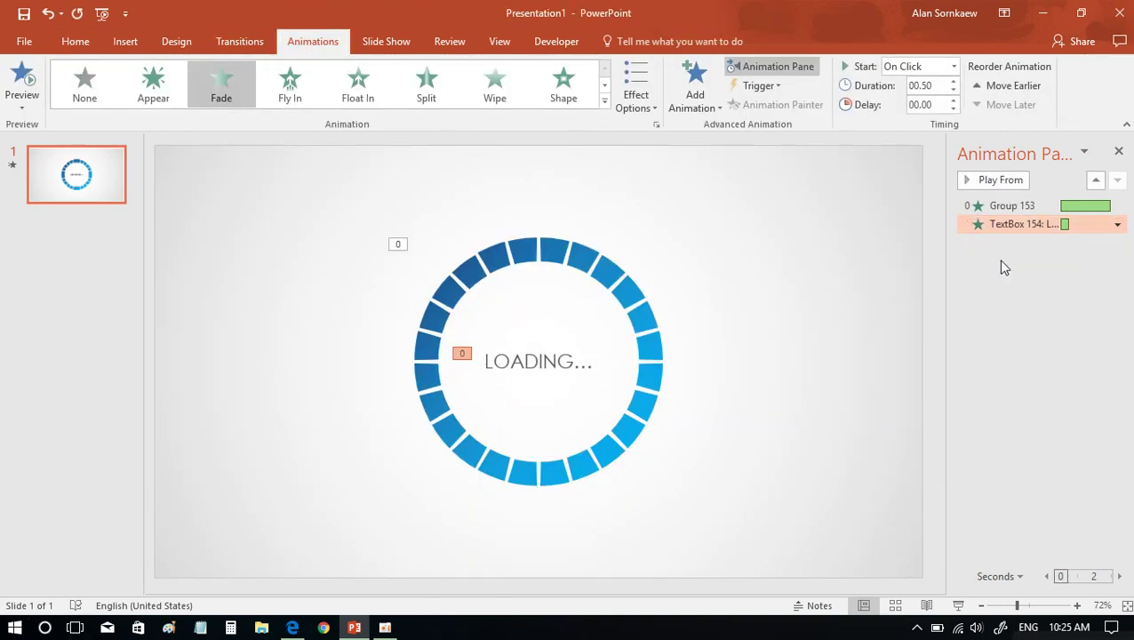
Add a Pulse emphasis to the LOADING text, also starting With Previous
left_click(538, 344)
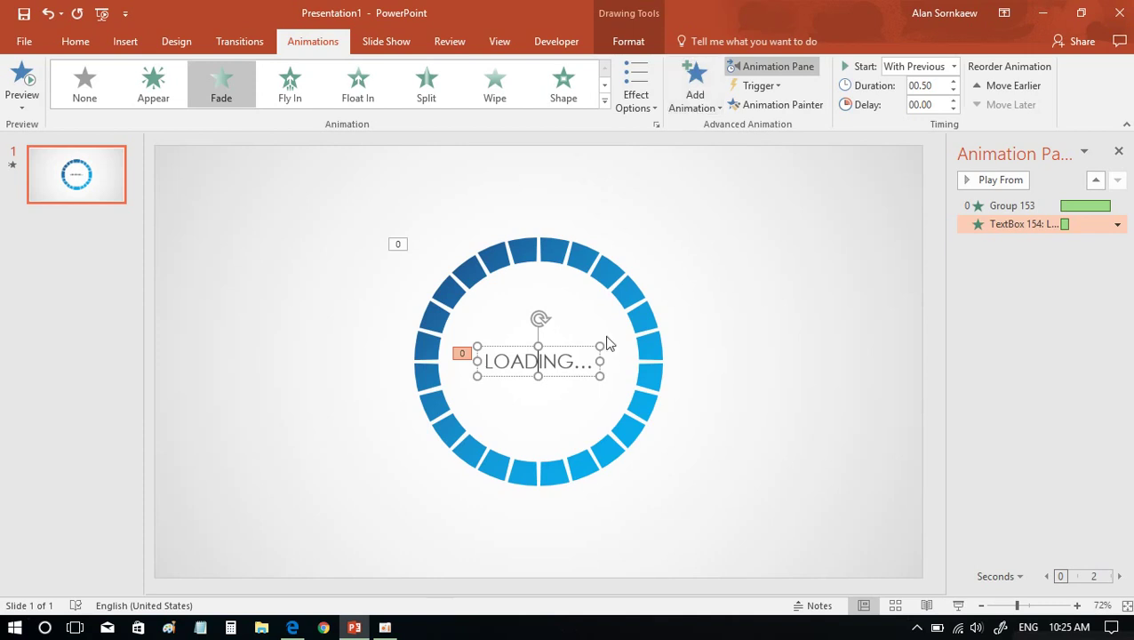
left_click(694, 77)
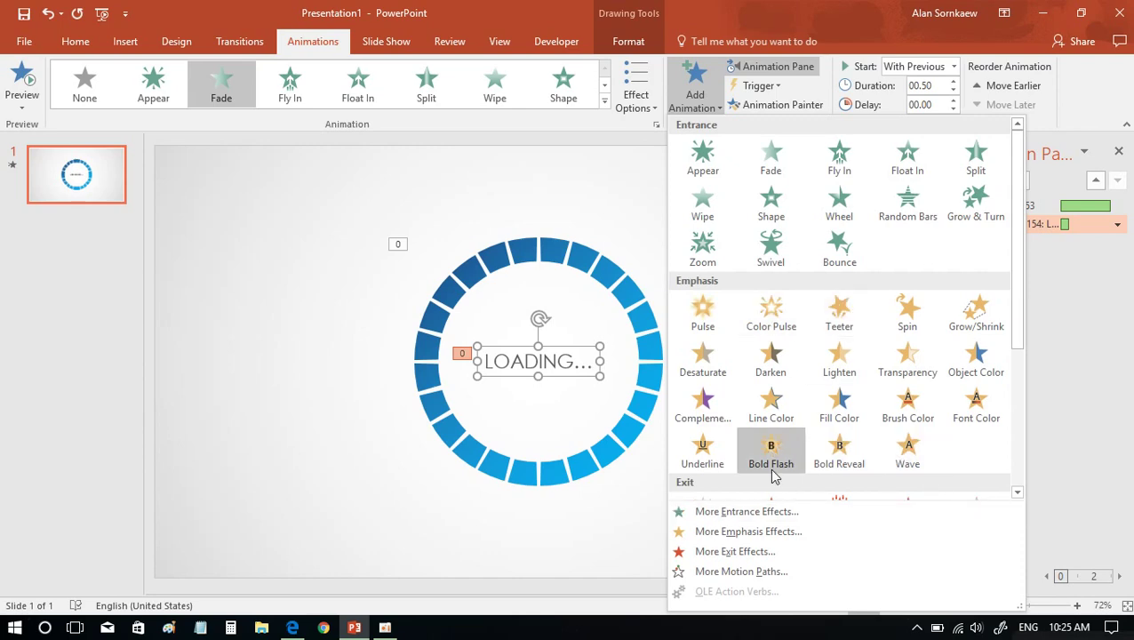
left_click(726, 329)
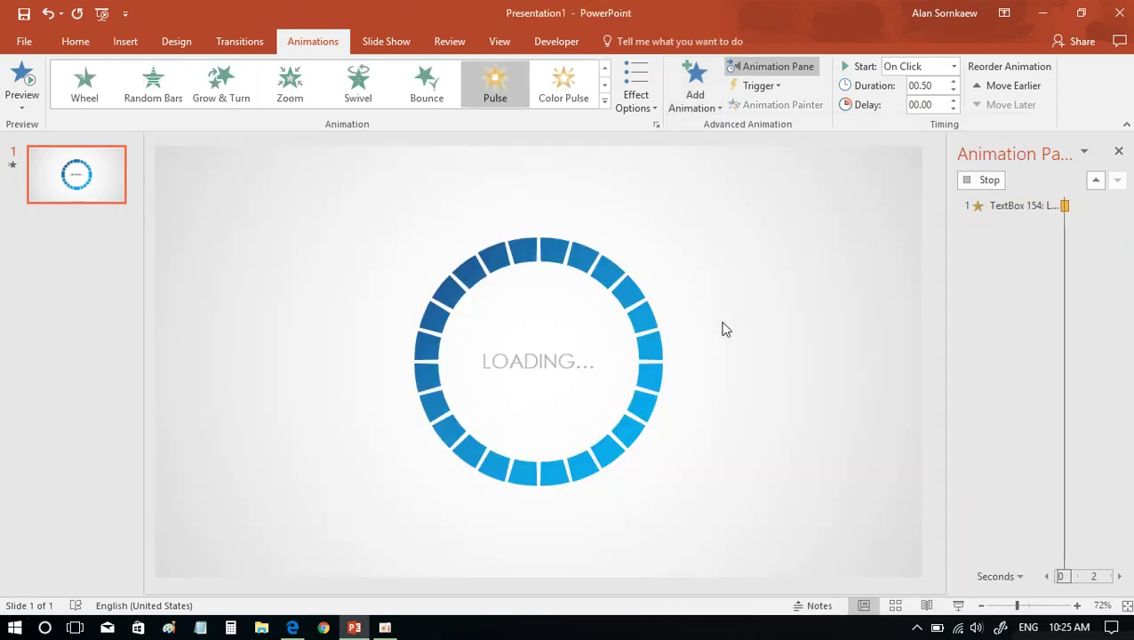
right_click(977, 243)
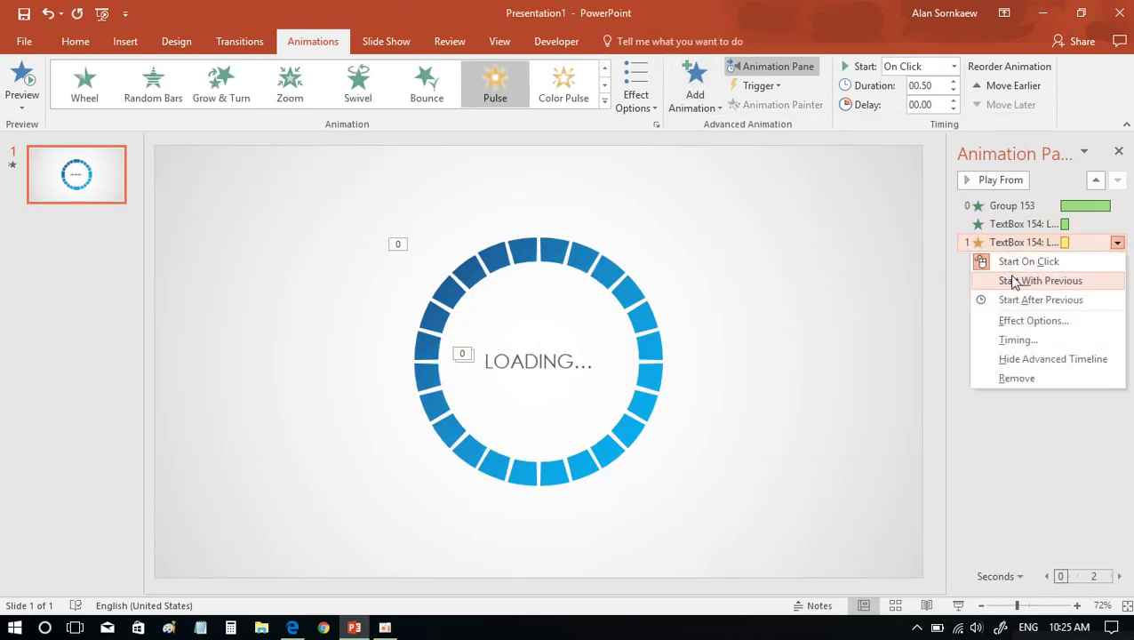
left_click(1002, 281)
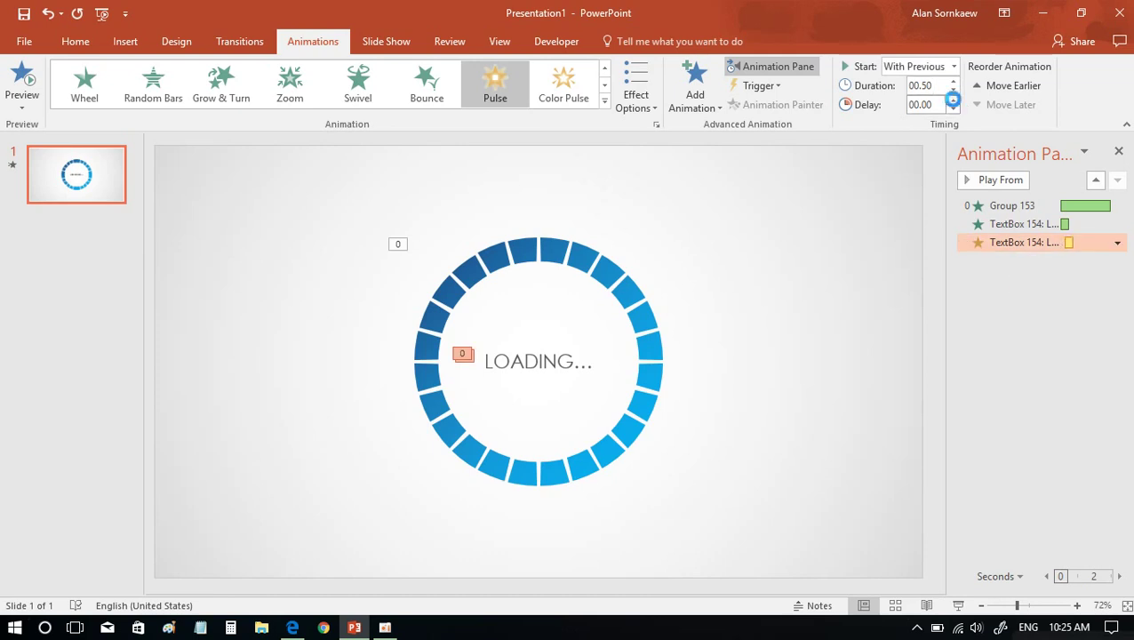
In the Pulse's Timing settings, set a 0.5-second delay and a repeat count
right_click(990, 242)
left_click(1004, 319)
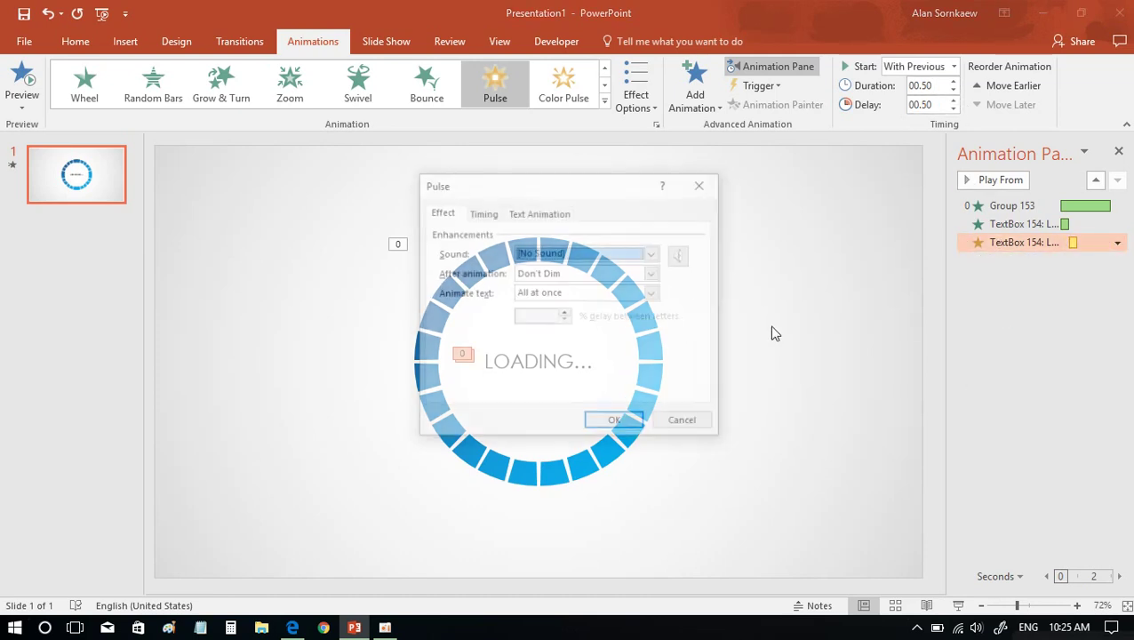
left_click(533, 213)
left_click(482, 212)
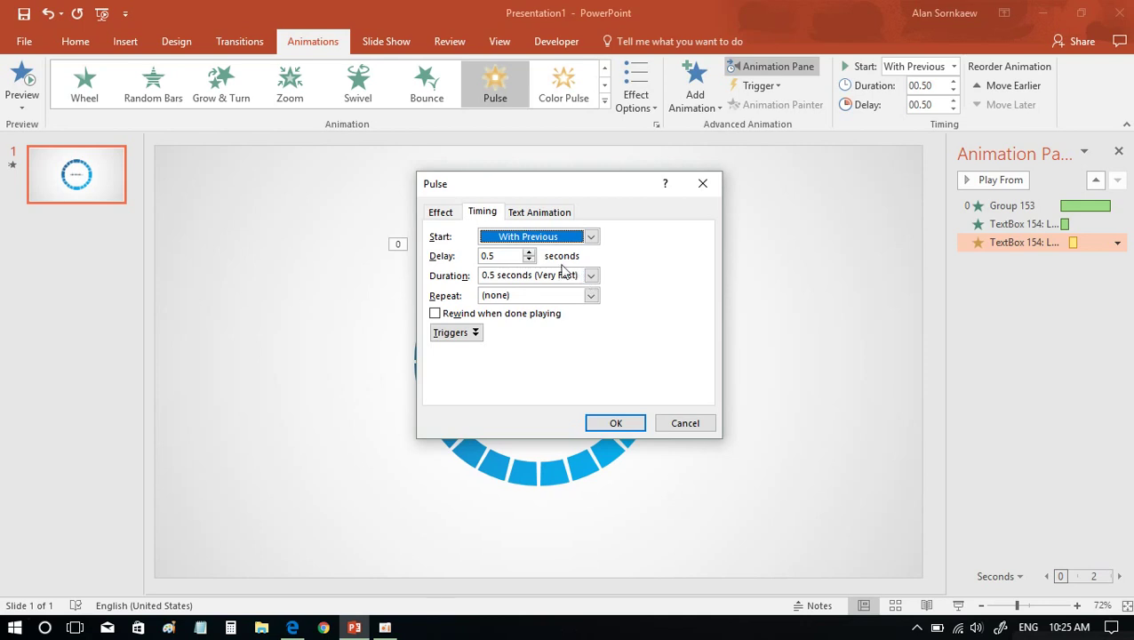
left_click(586, 295)
left_click(590, 295)
key("Escape")
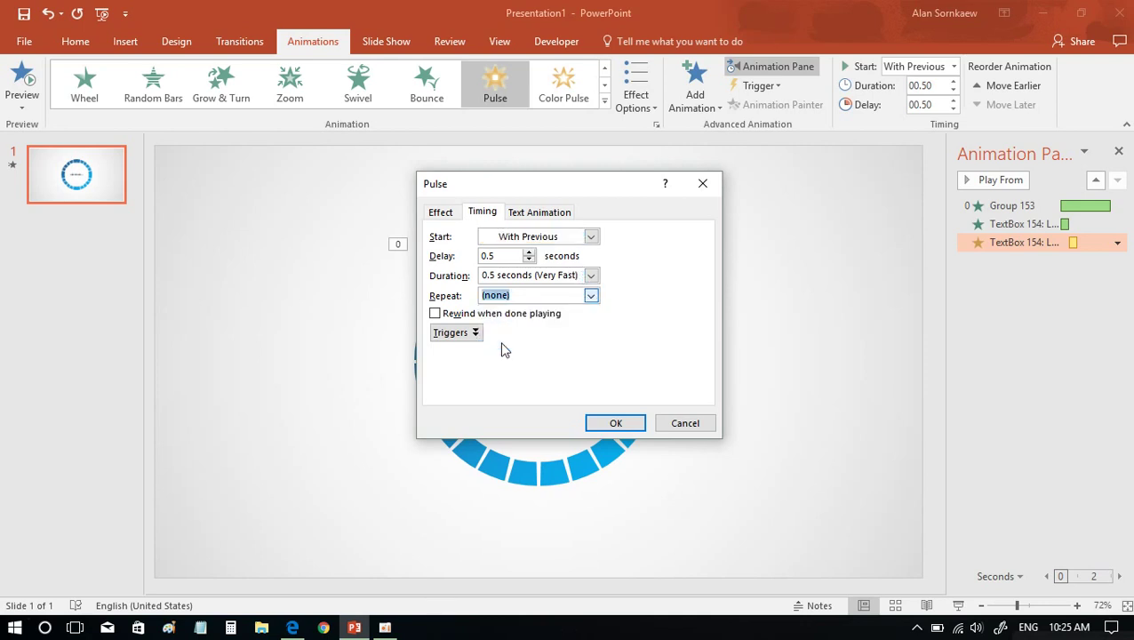
type("4")
left_click(609, 425)
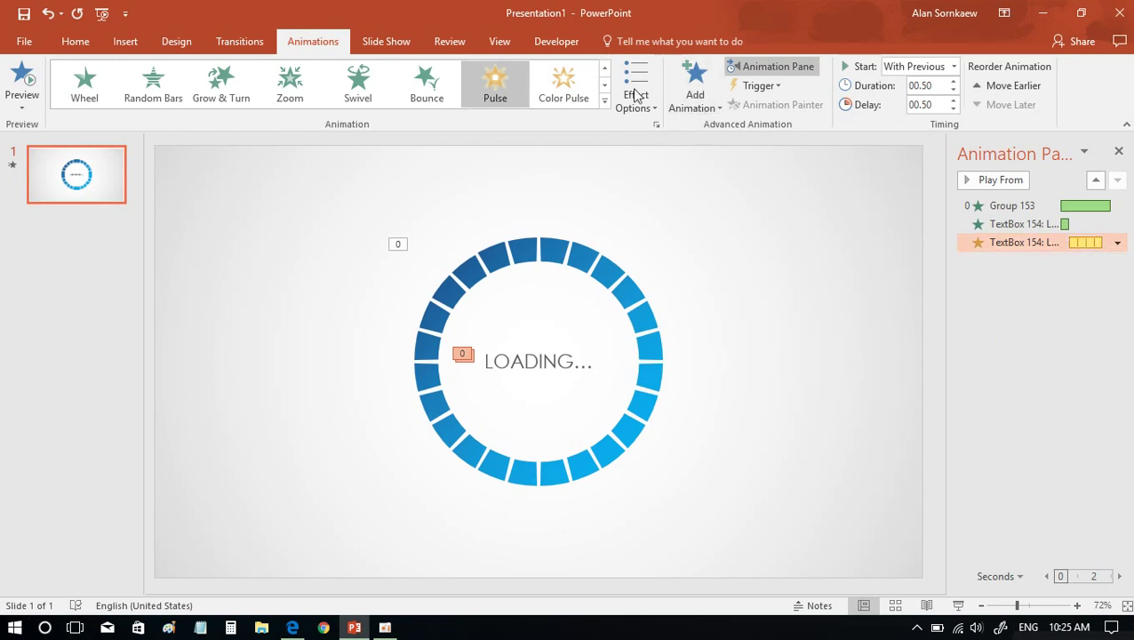
Add a Fade exit to LOADING, starting With Previous after 2.5 seconds
left_click(684, 93)
scroll(759, 426, "down", 3)
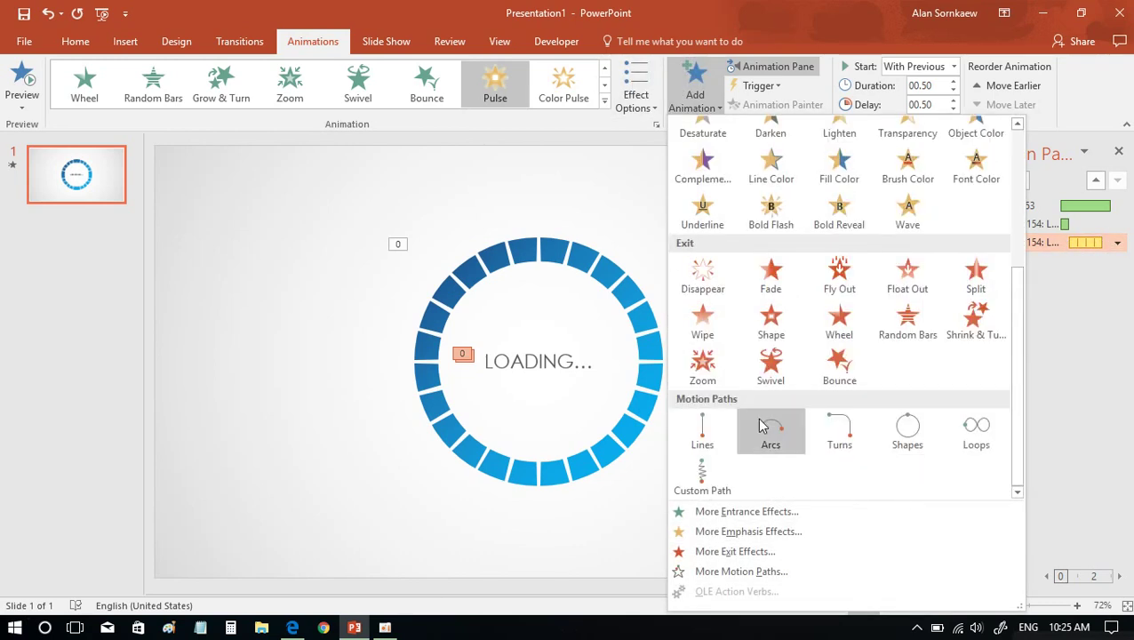
left_click(770, 275)
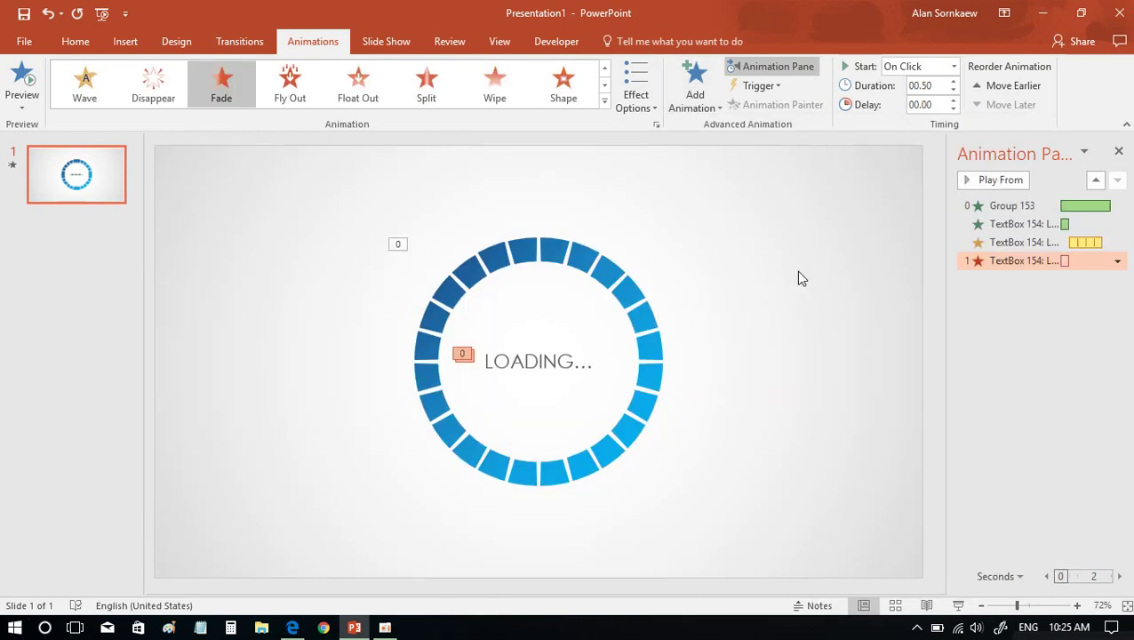
right_click(979, 266)
left_click(1026, 300)
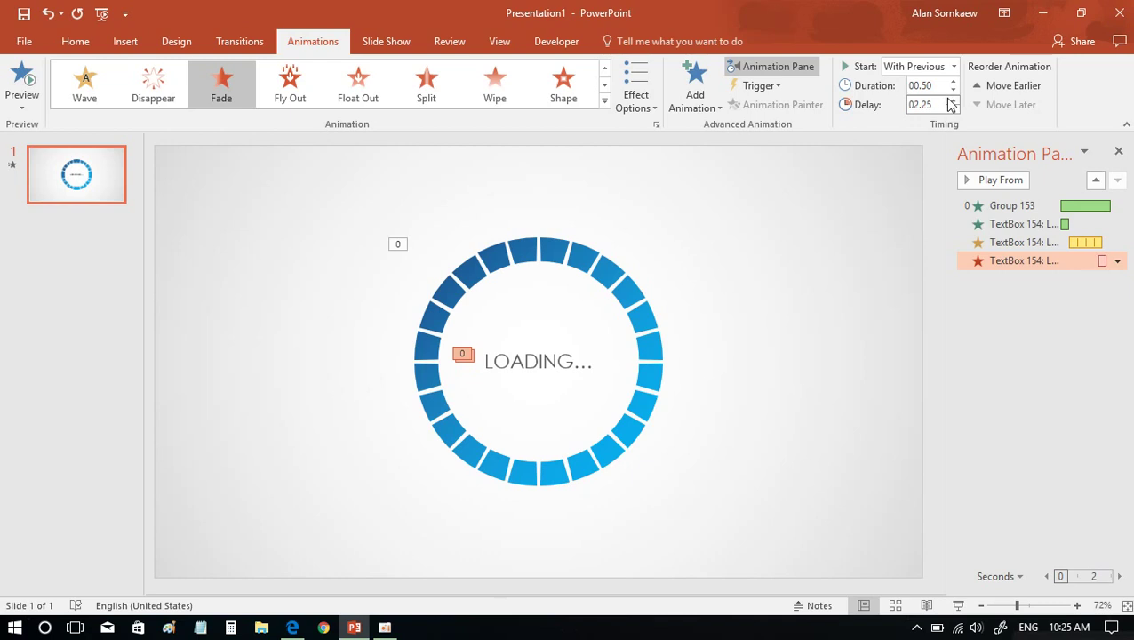
left_click(1015, 355)
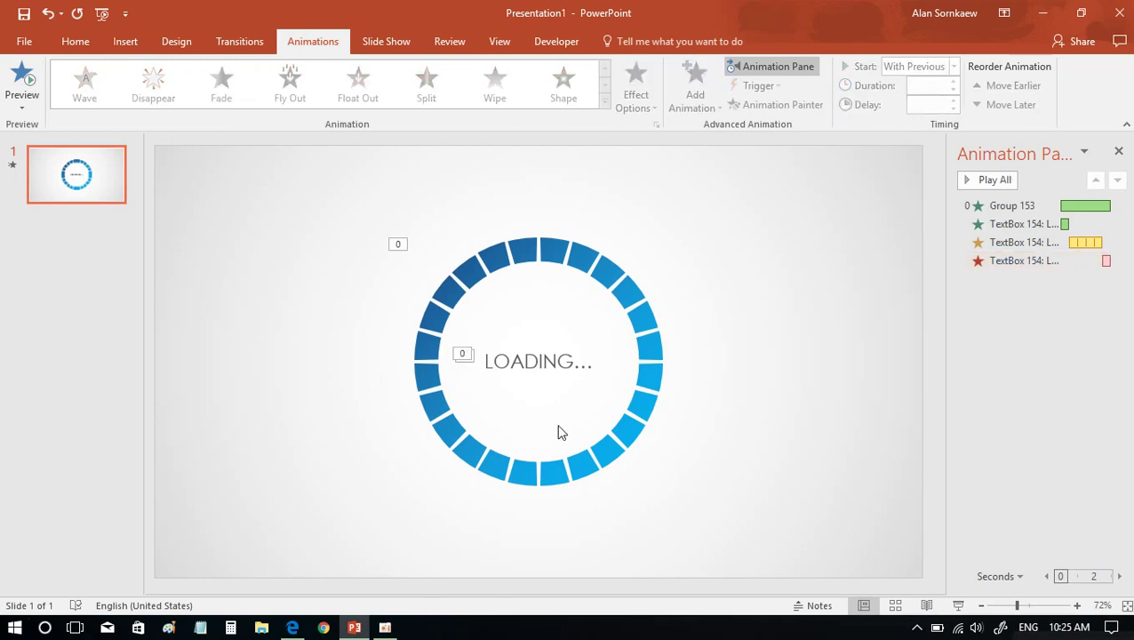
Copy the LOADING text box to the ring's upper right and delete the copy's animations
left_click(560, 364)
left_click_drag(579, 343, 734, 267)
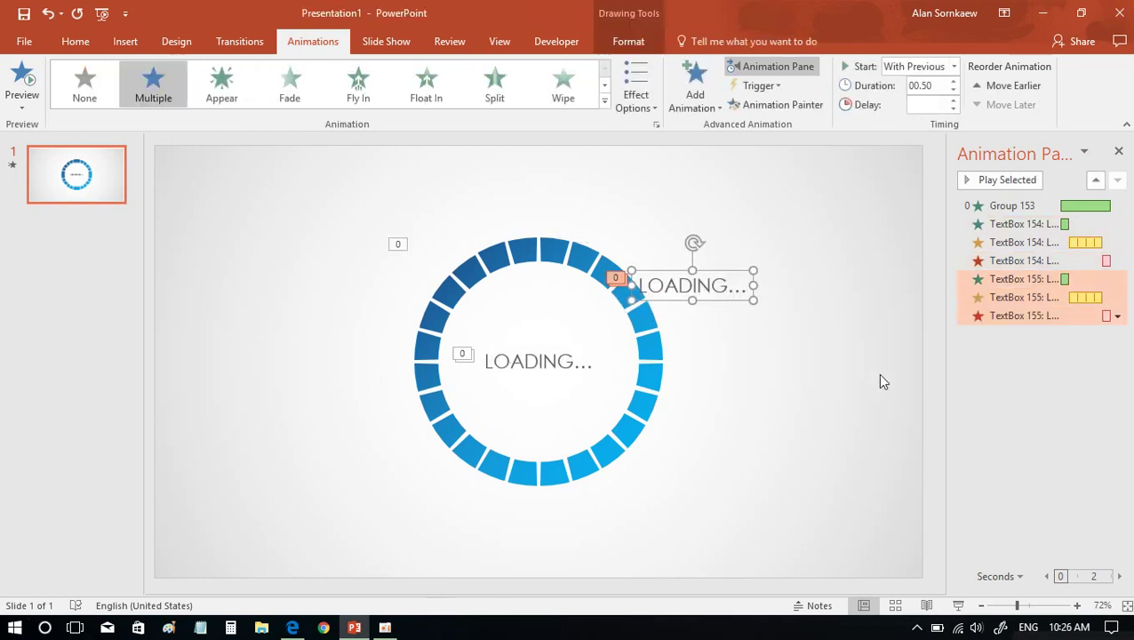
left_click(1015, 281, "shift")
key("Delete")
Replace the copied text with 100 and enlarge it to 72 pt
left_click(721, 286)
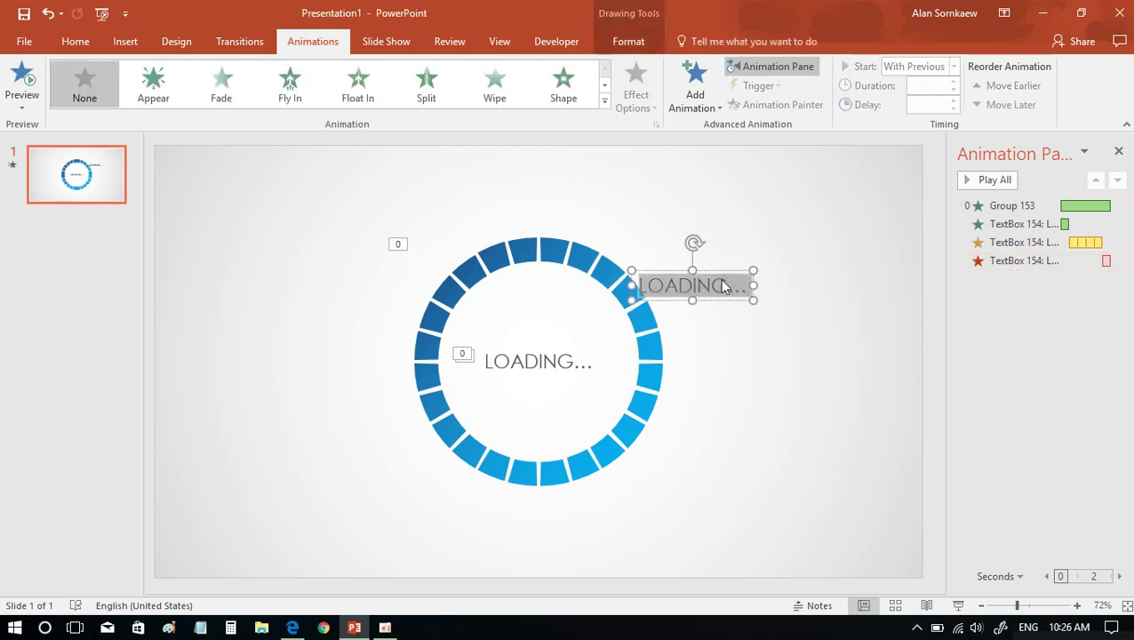
type("100")
key("ctrl+a")
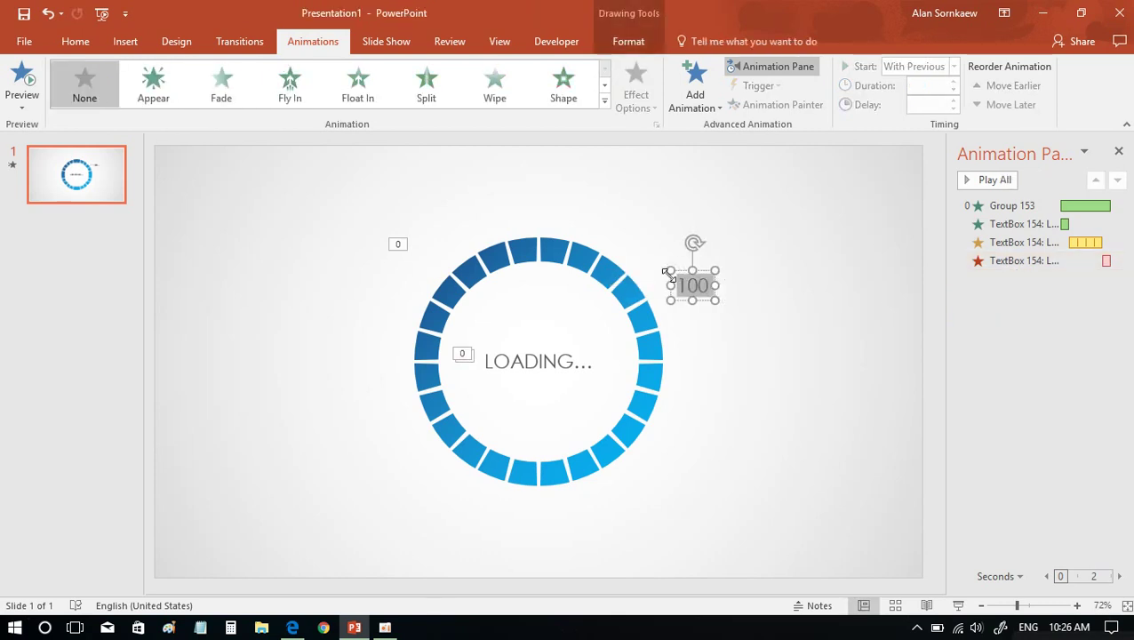
left_click(76, 41)
left_click(400, 71)
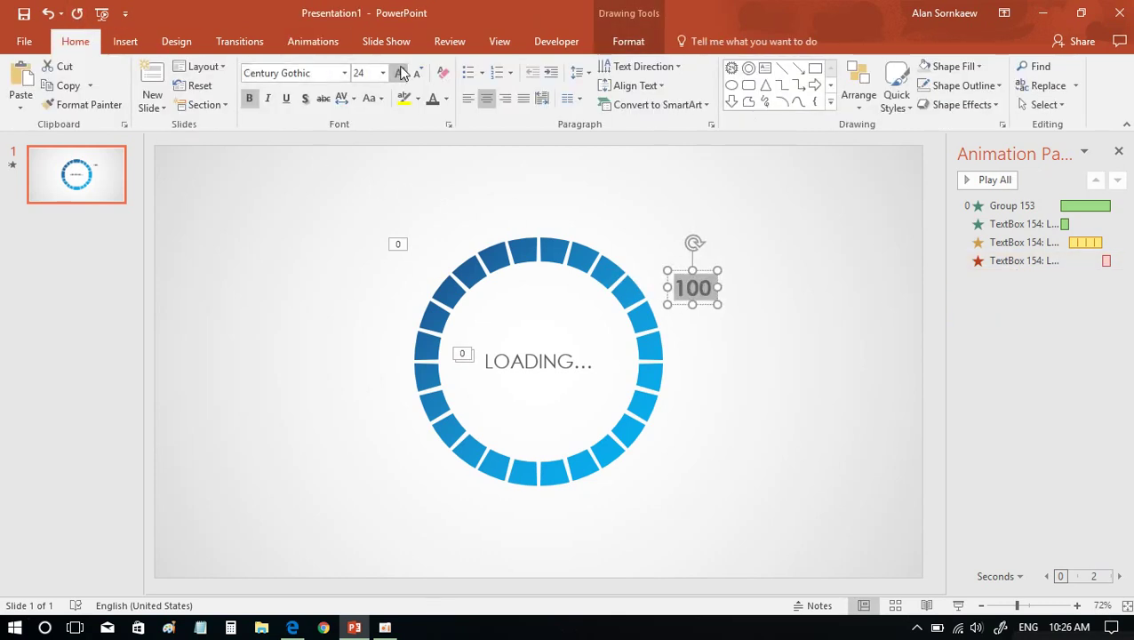
left_click(399, 71)
left_click(399, 72)
left_click(400, 71)
left_click(400, 71)
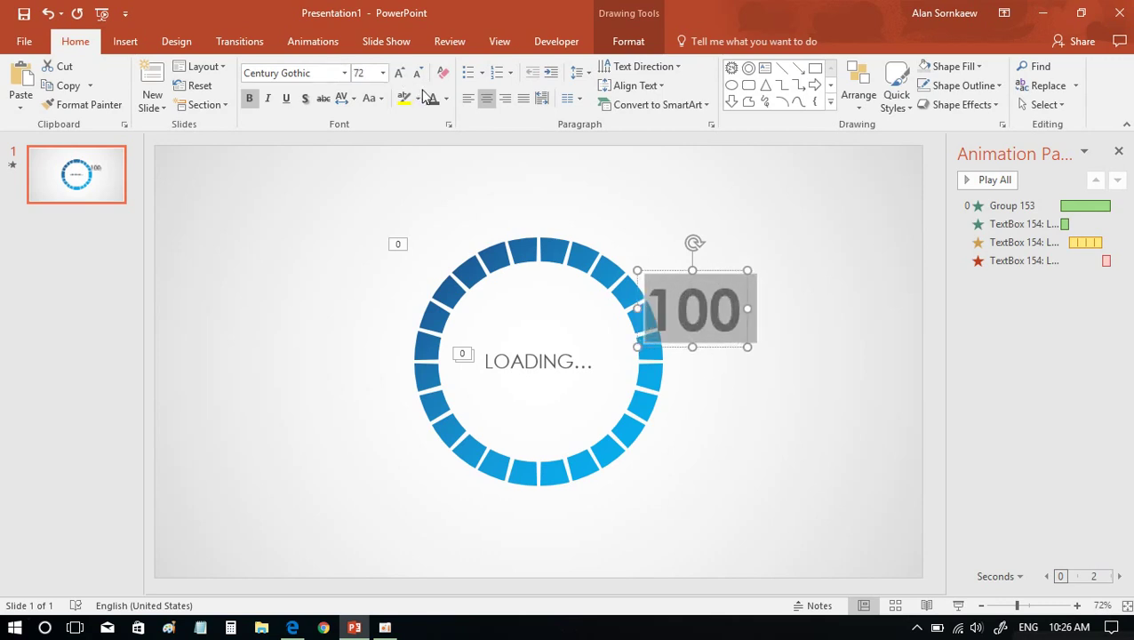
Make the 100 light grey at 96 pt and move it onto the ring's centre
left_click(446, 99)
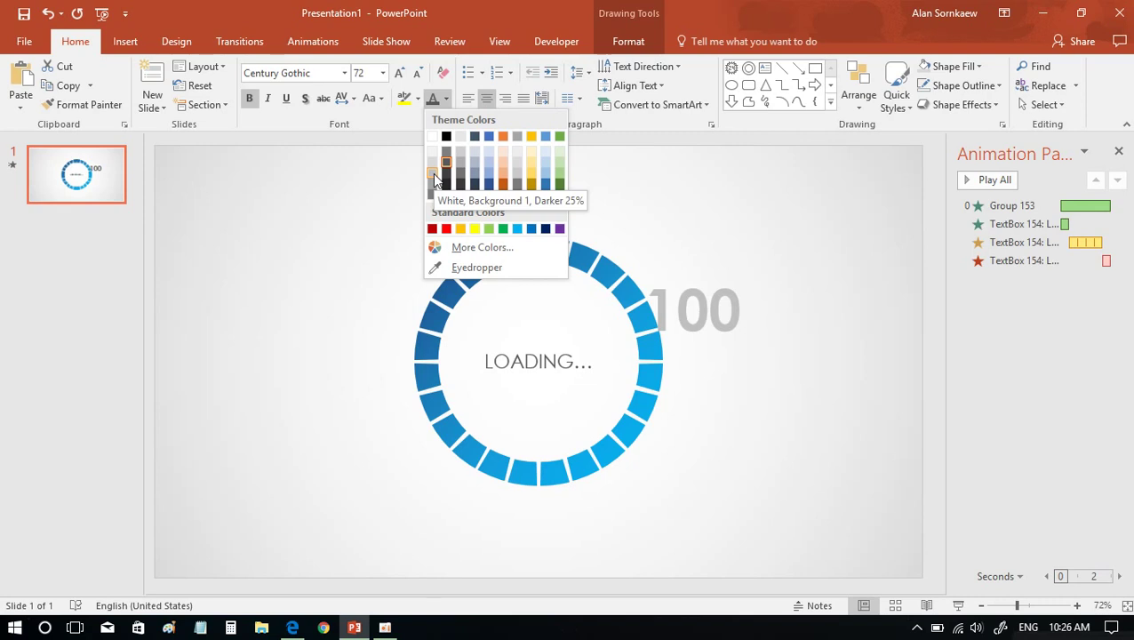
left_click(434, 178)
left_click(400, 71)
left_click(399, 71)
left_click(400, 72)
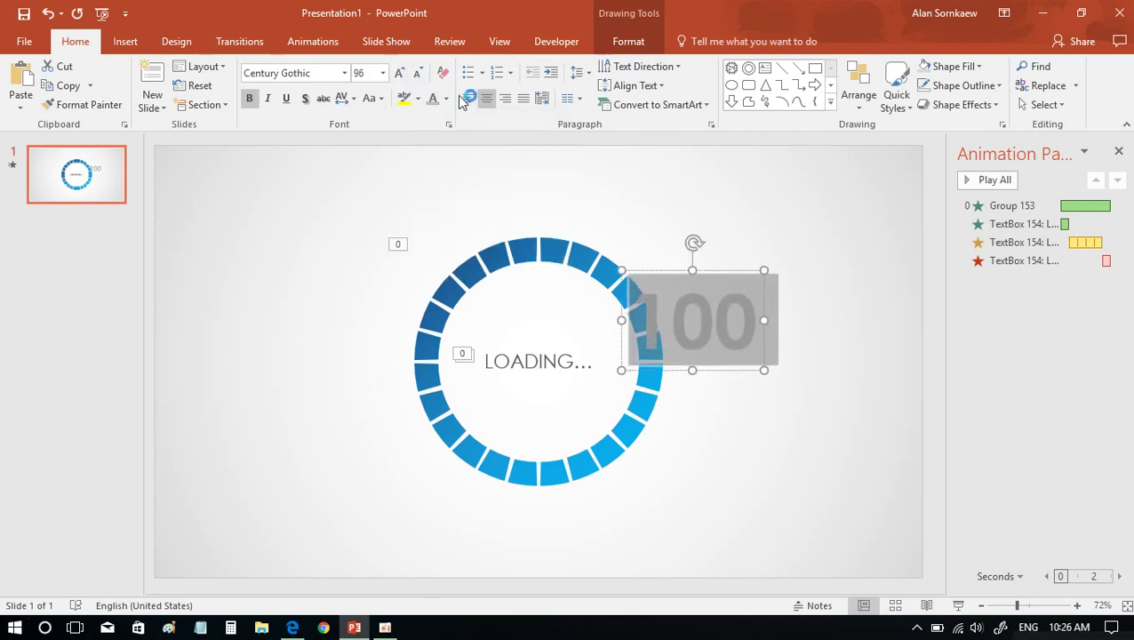
left_click(716, 270)
mouse_move(716, 270)
left_mouse_down()
mouse_move(539, 311)
mouse_move(308, 226)
left_mouse_up()
Turn the top-left copy into a darker grey % sign with a smaller font
key("ctrl+a")
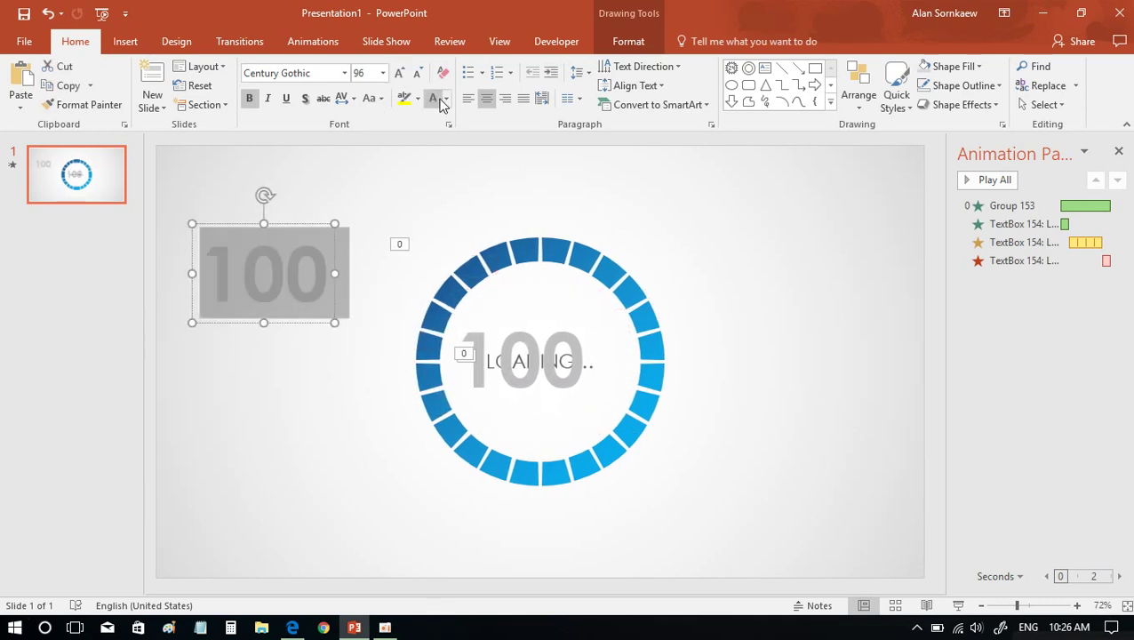
left_click(446, 99)
left_click(431, 189)
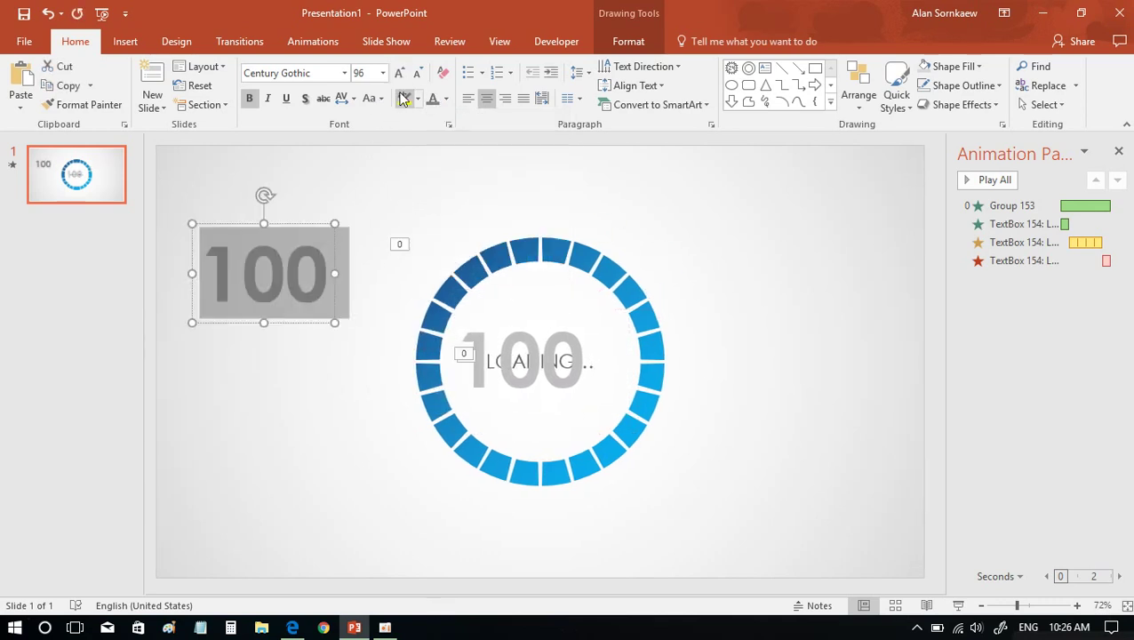
type("%")
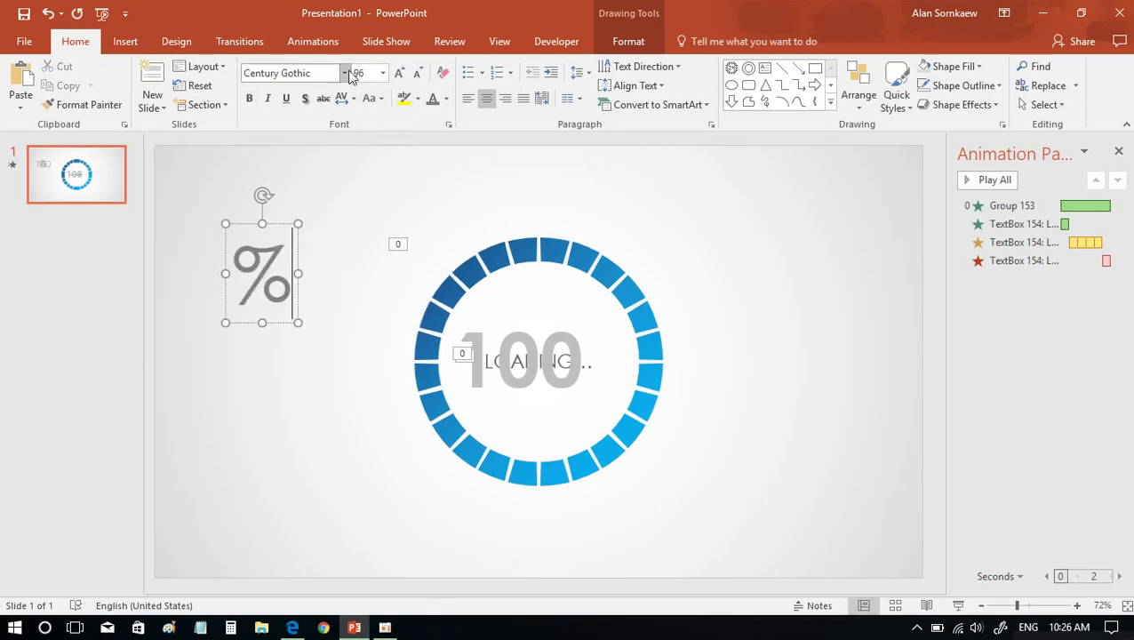
key("ctrl+a")
left_click(420, 76)
left_click(419, 77)
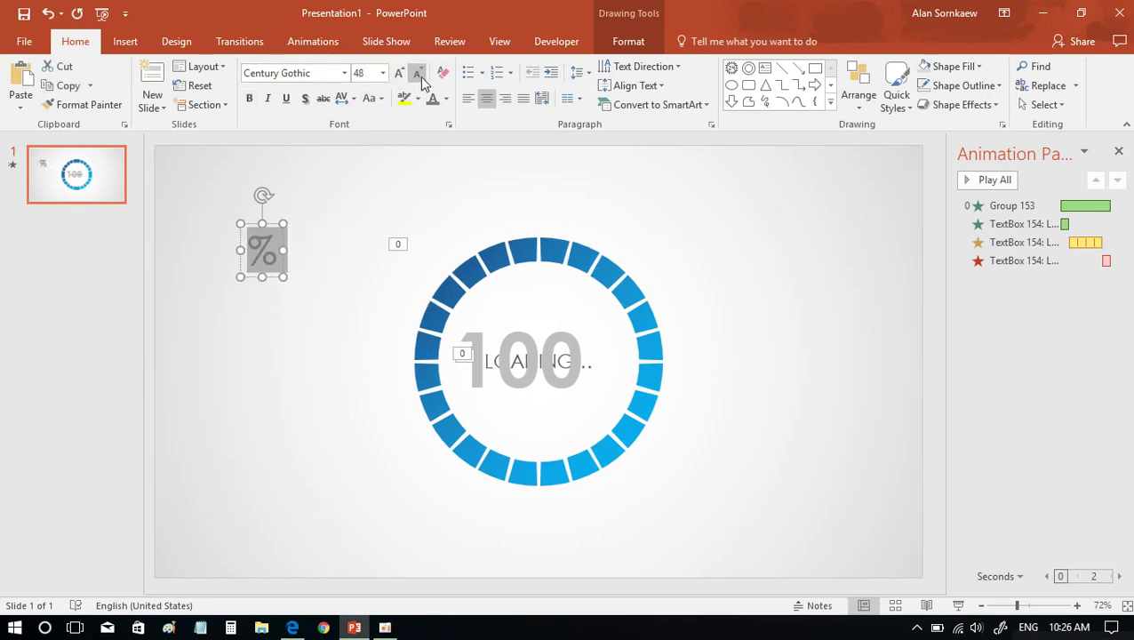
left_click(419, 76)
Move the % sign beside the 100 in the ring and enlarge it to 40 pt
left_click(286, 249)
left_click(275, 235)
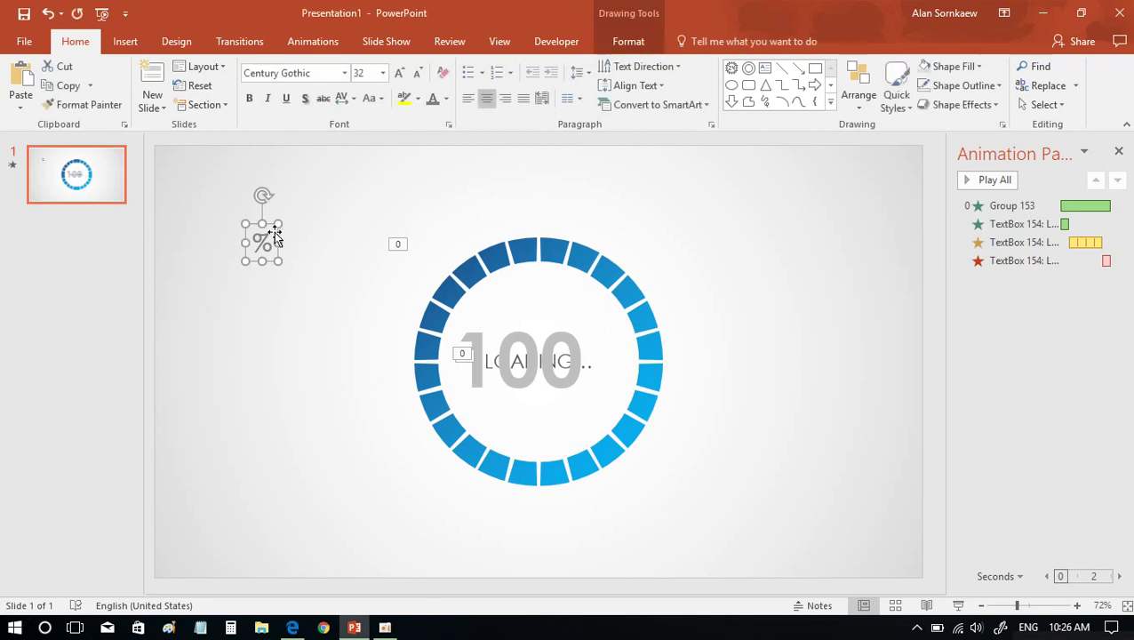
left_click_drag(262, 241, 599, 371)
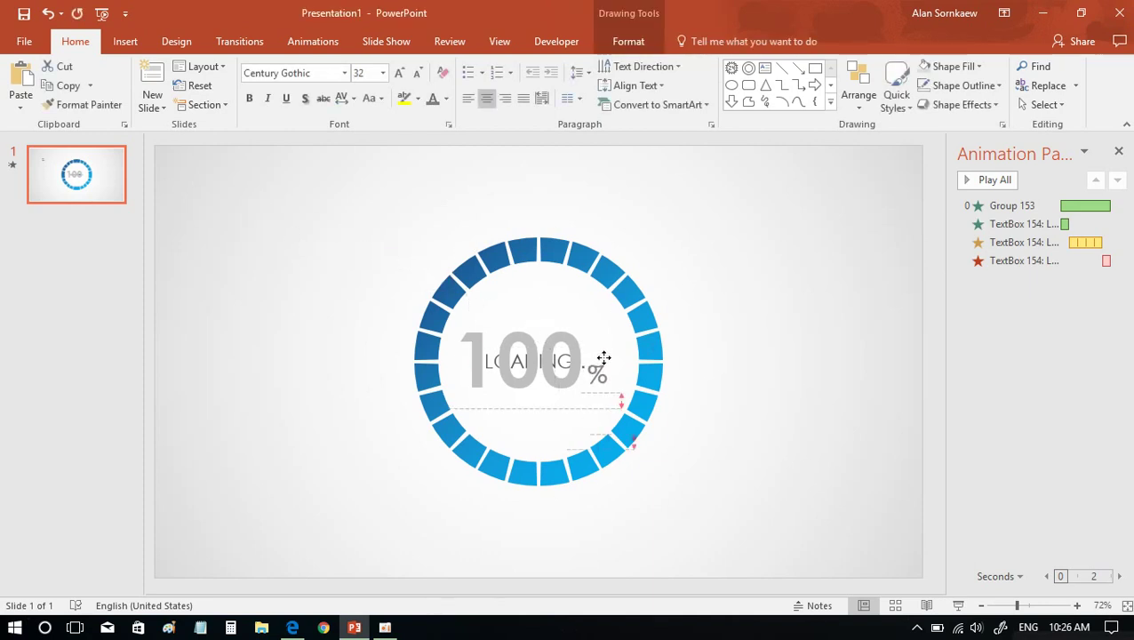
left_click(399, 72)
left_click(399, 72)
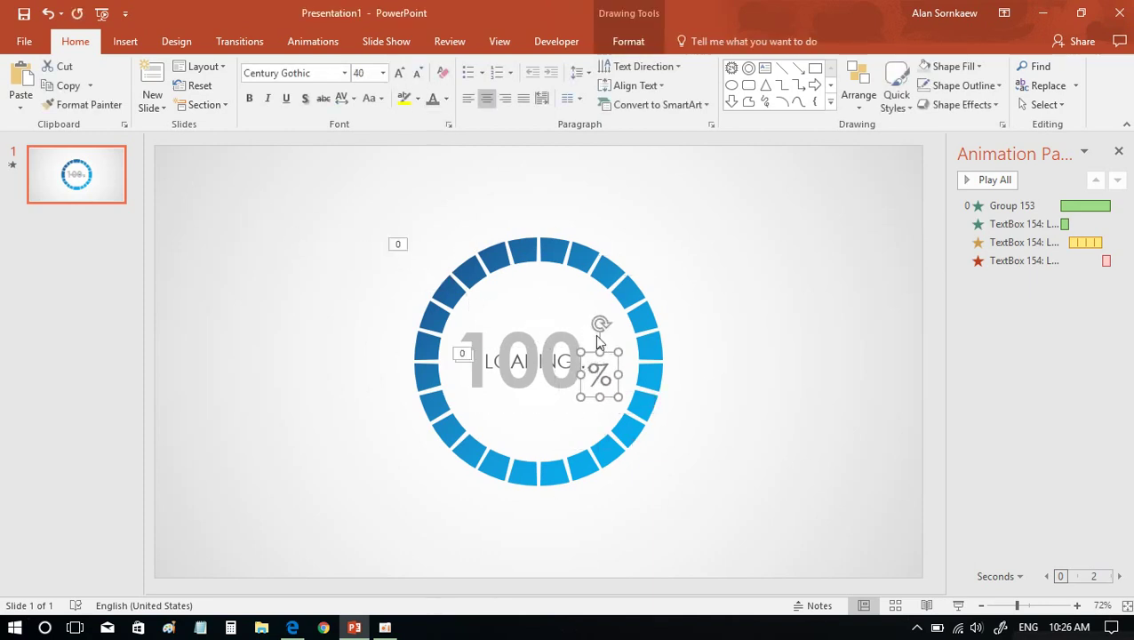
Select the %, 100 and LOADING text boxes together and group them
key("Escape")
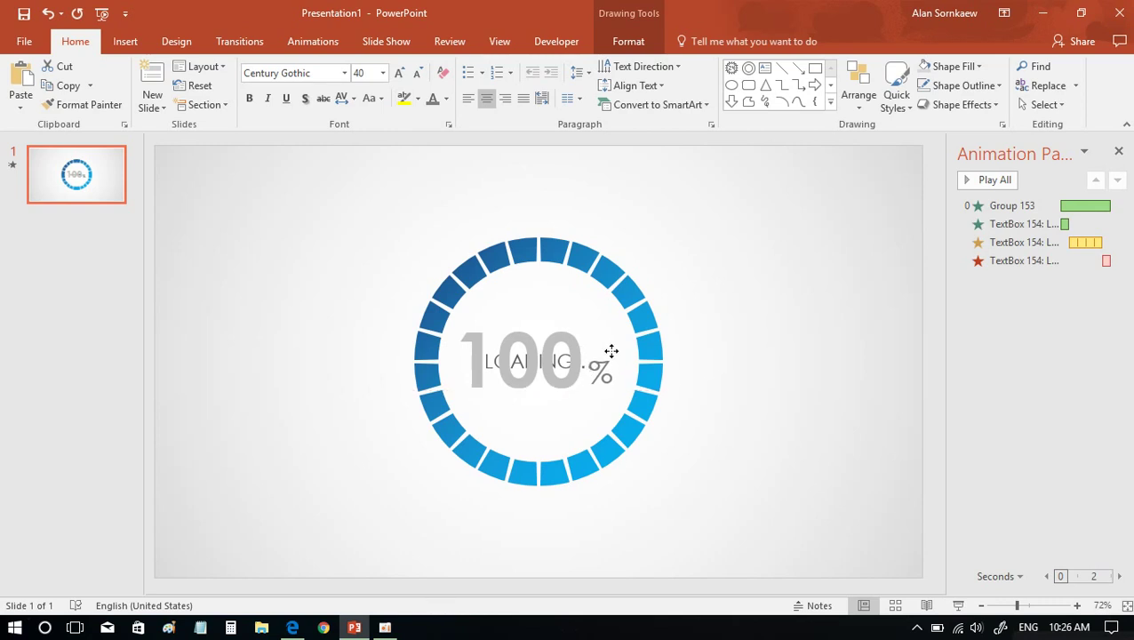
left_click(612, 353)
left_click(567, 355, "shift")
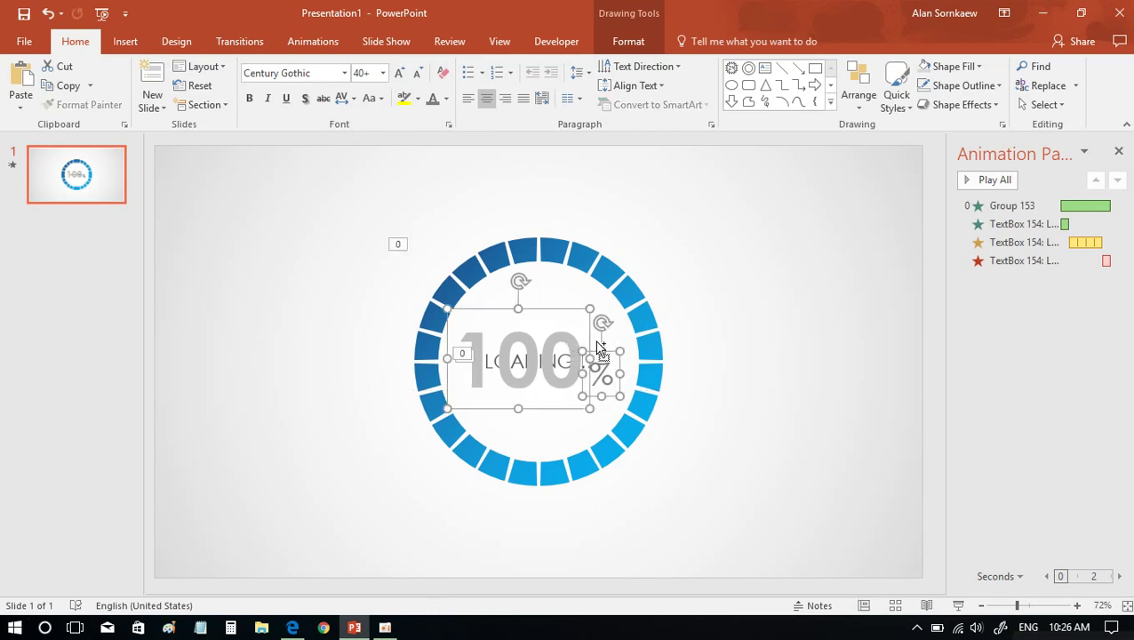
key("Right")
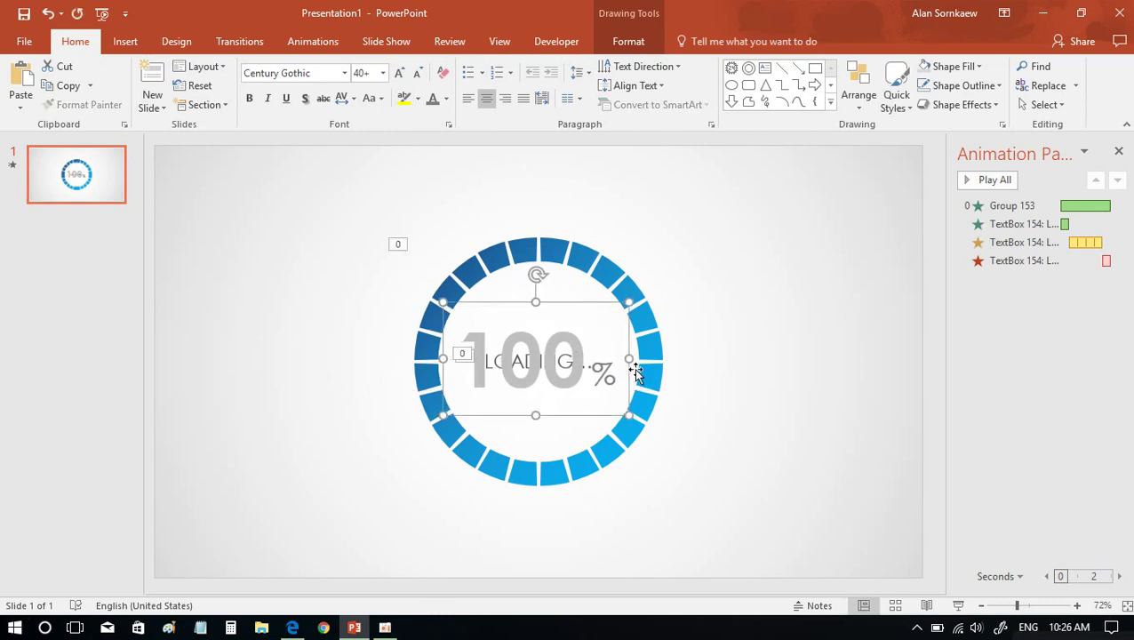
Give the 100% group a Fade entrance With Previous after a 3-second delay, then play the slide show
left_click(313, 41)
left_click(224, 89)
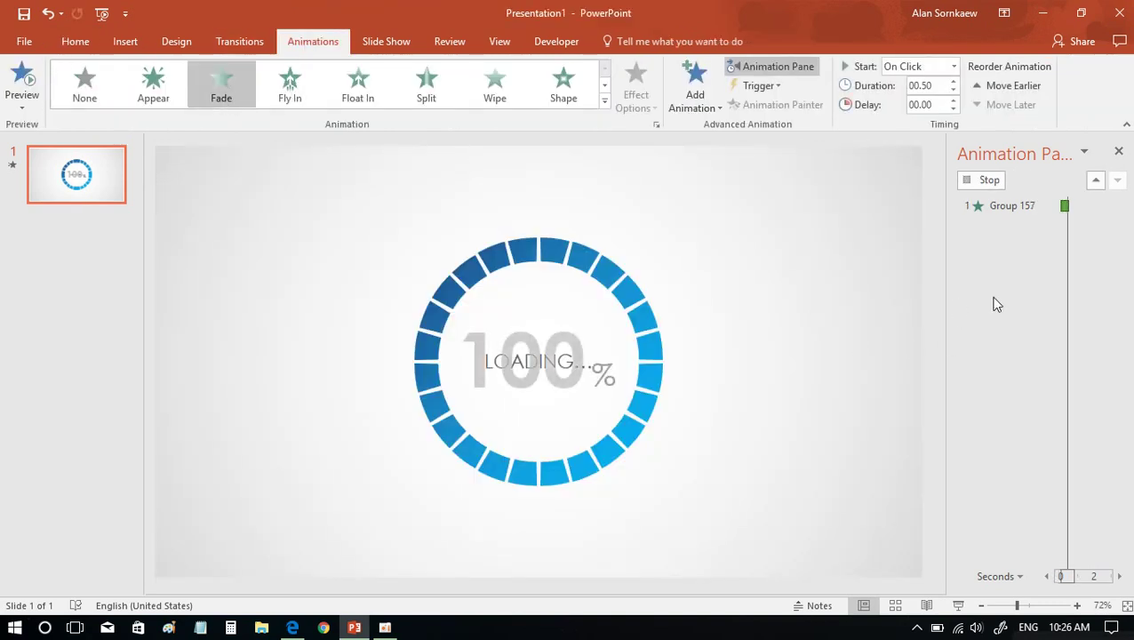
right_click(986, 283)
left_click(1007, 313)
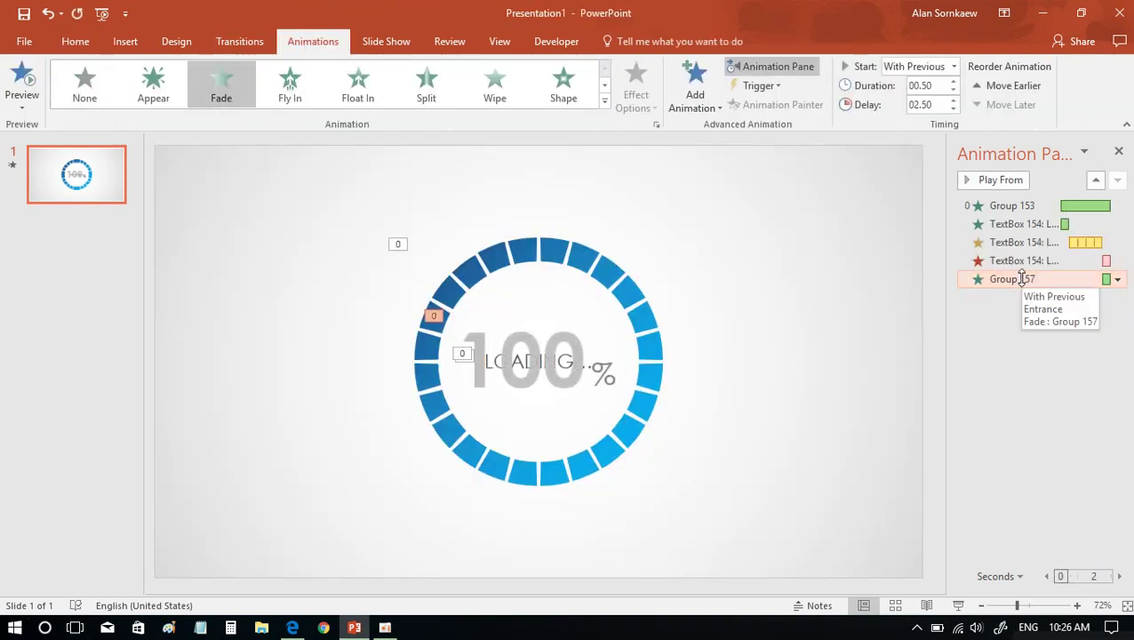
left_click(954, 101)
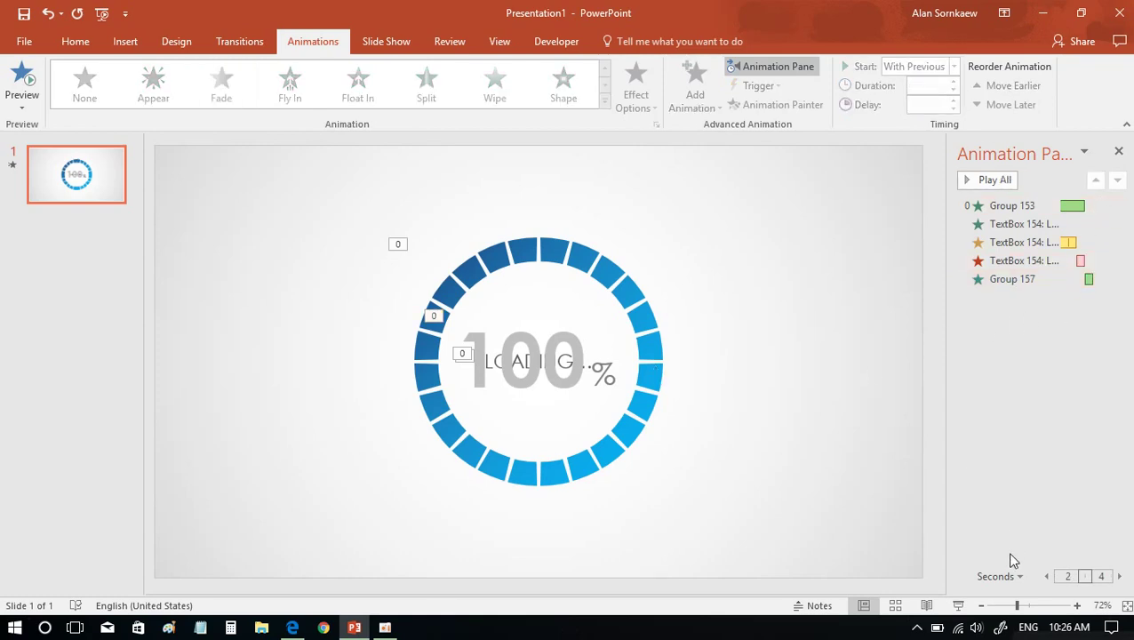
left_click(959, 606)
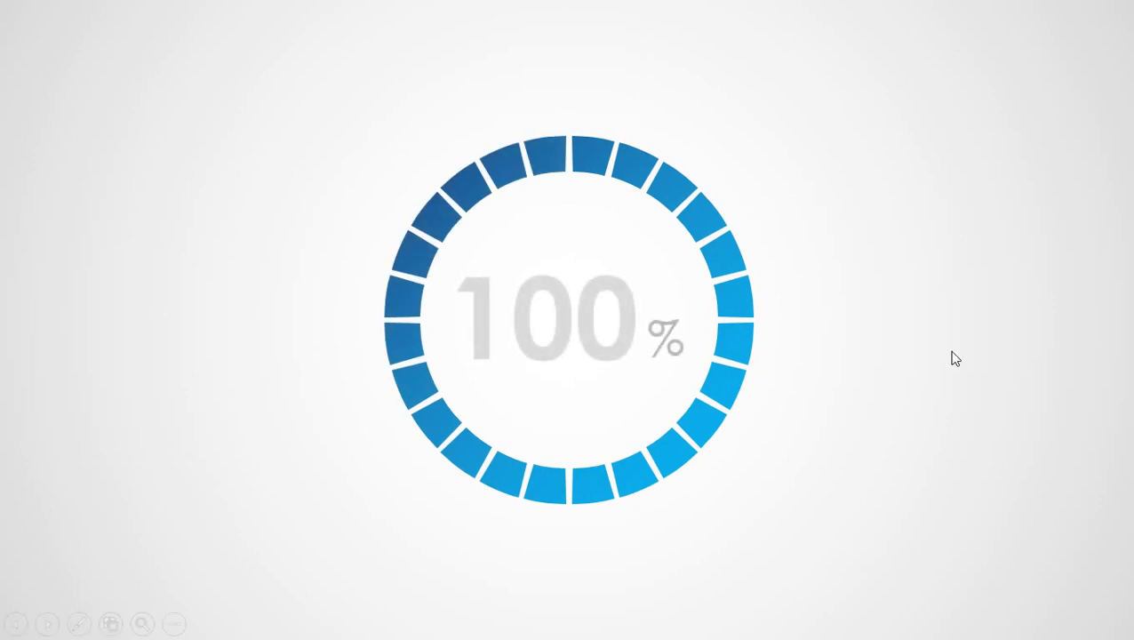
Return to editing view and select the ring's Group 153 animation in the Animation Pane
key("Escape")
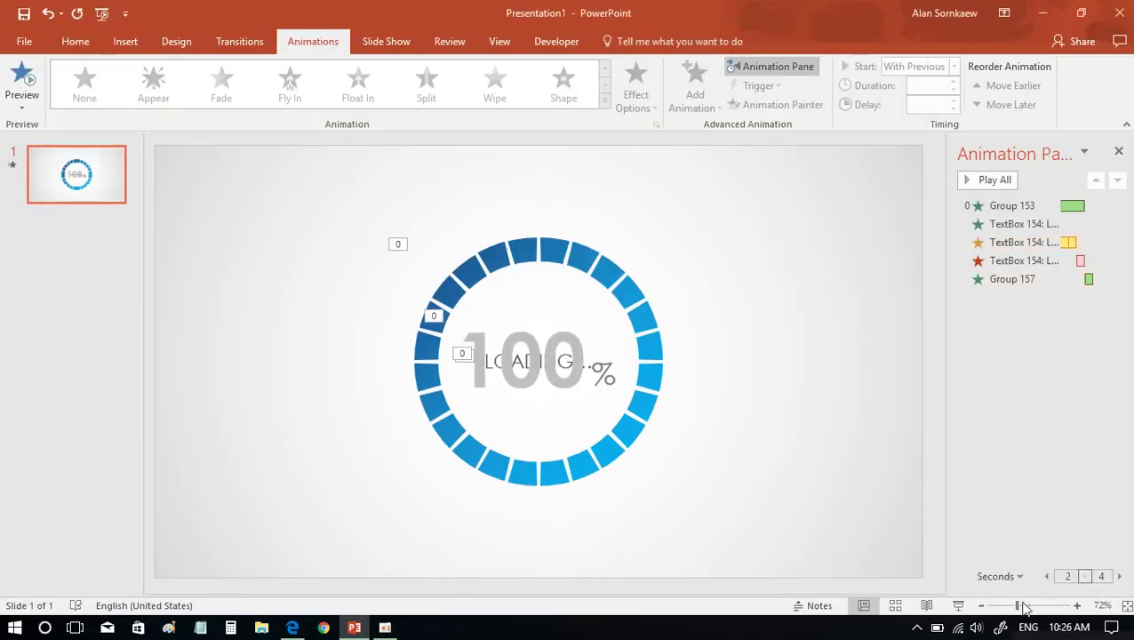
left_click_drag(1000, 607, 1022, 605)
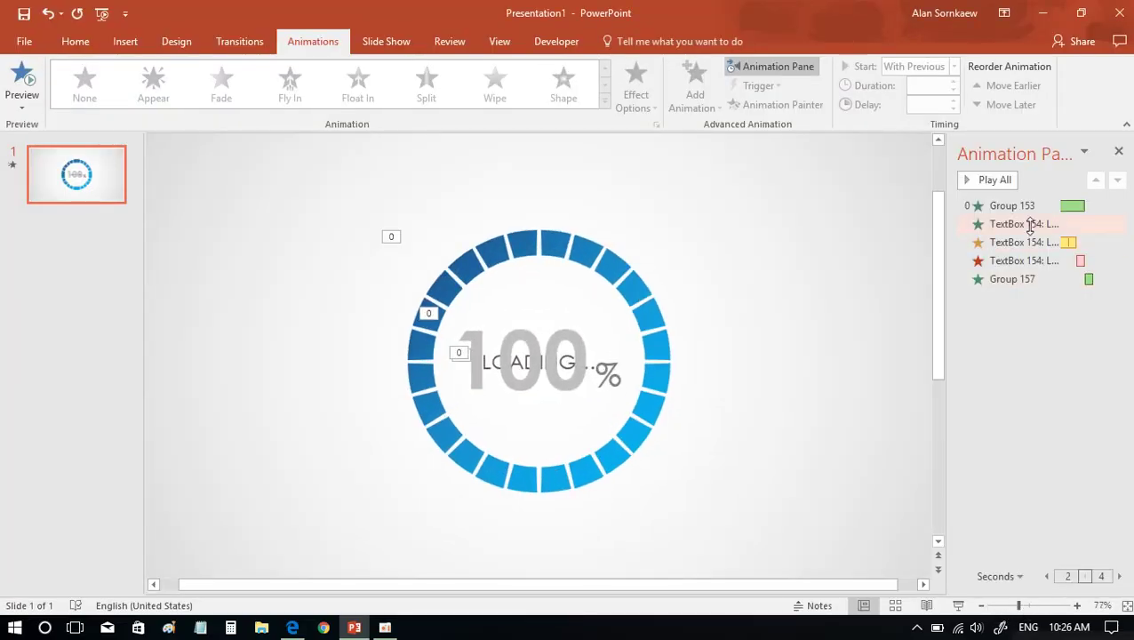
left_click(1048, 575)
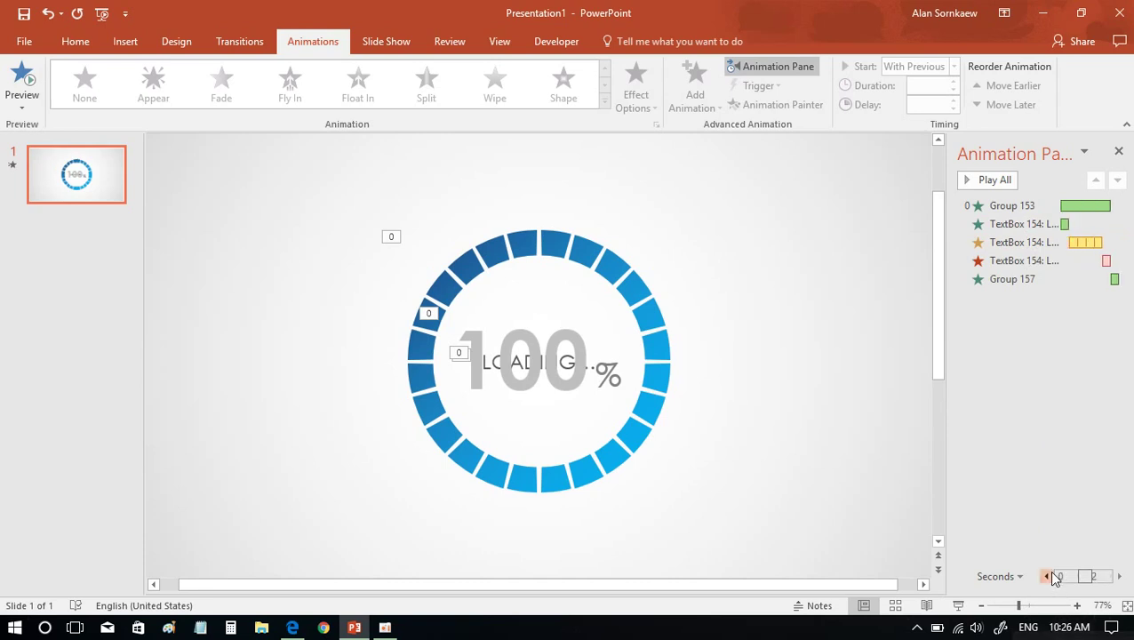
left_click(1027, 205)
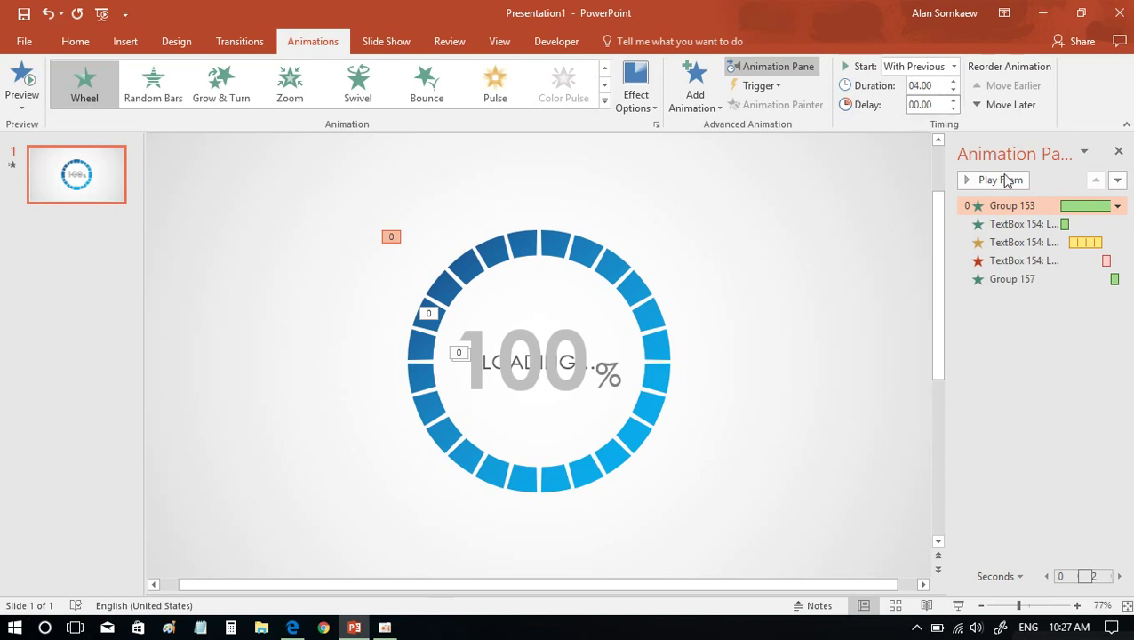
Set the LOADING Pulse to repeat 5 times in its Timing settings
left_click(1024, 241)
left_click(1117, 241)
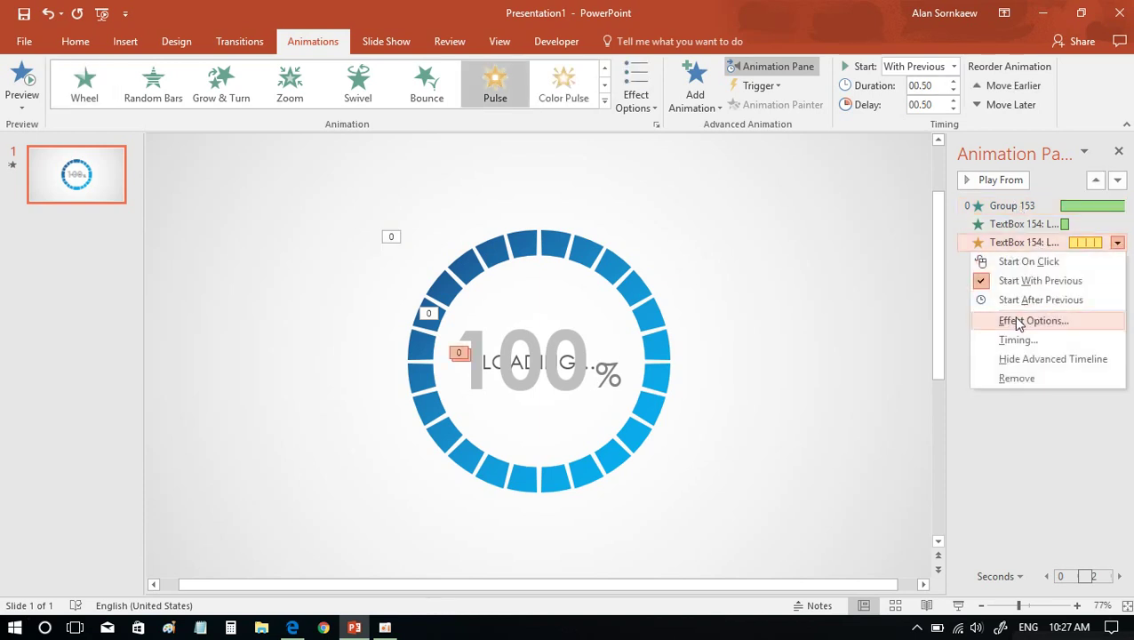
left_click(1038, 318)
left_click(539, 212)
left_click(484, 213)
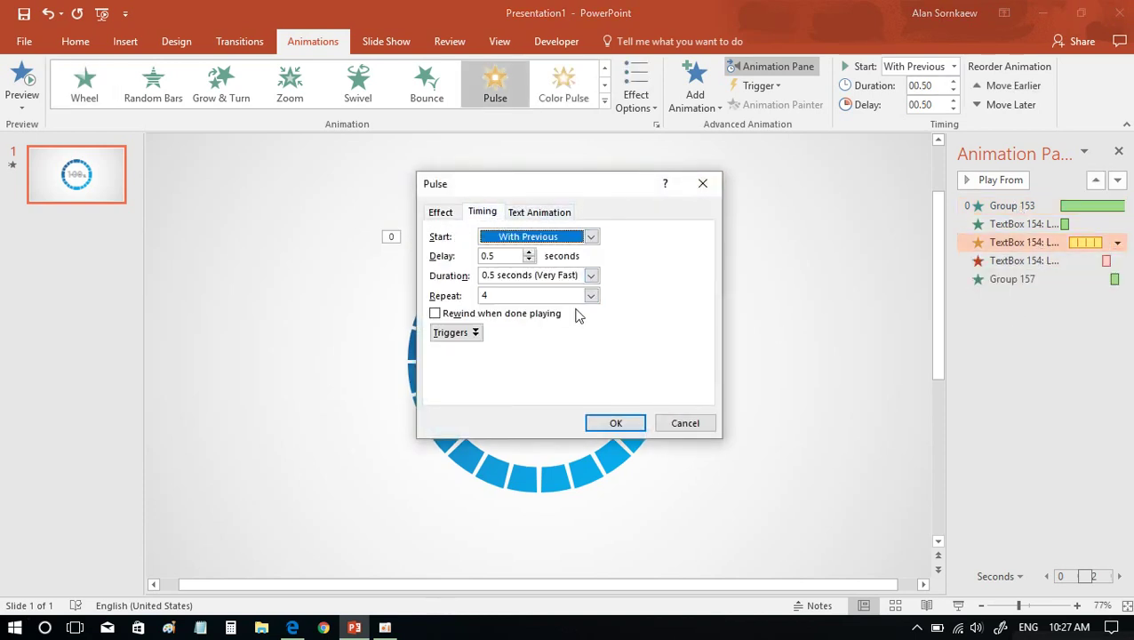
left_click(590, 295)
left_click(515, 354)
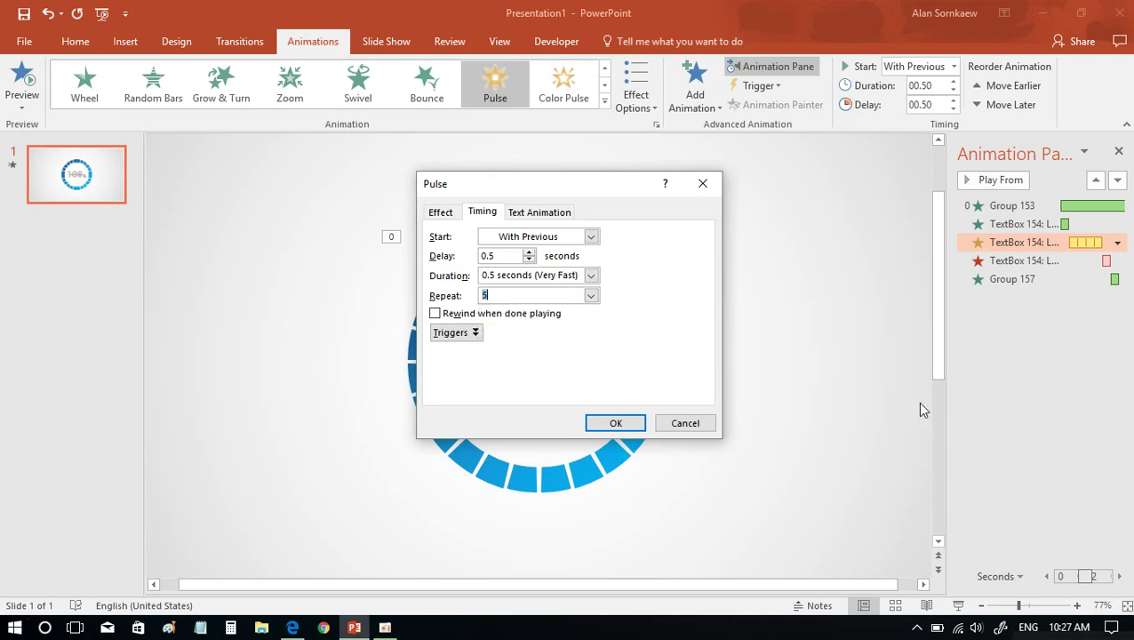
left_click(612, 422)
Set the LOADING fade-out and Group 157 fade-in delays to 3 seconds
left_click(1093, 260)
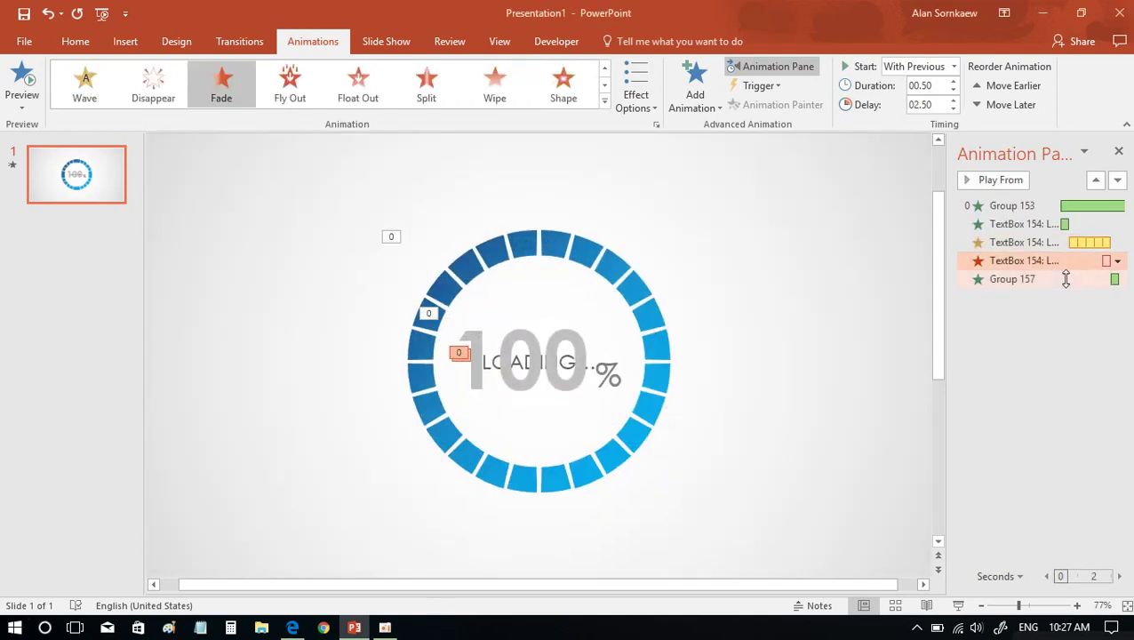
left_click(1092, 278, "shift")
left_click(951, 100)
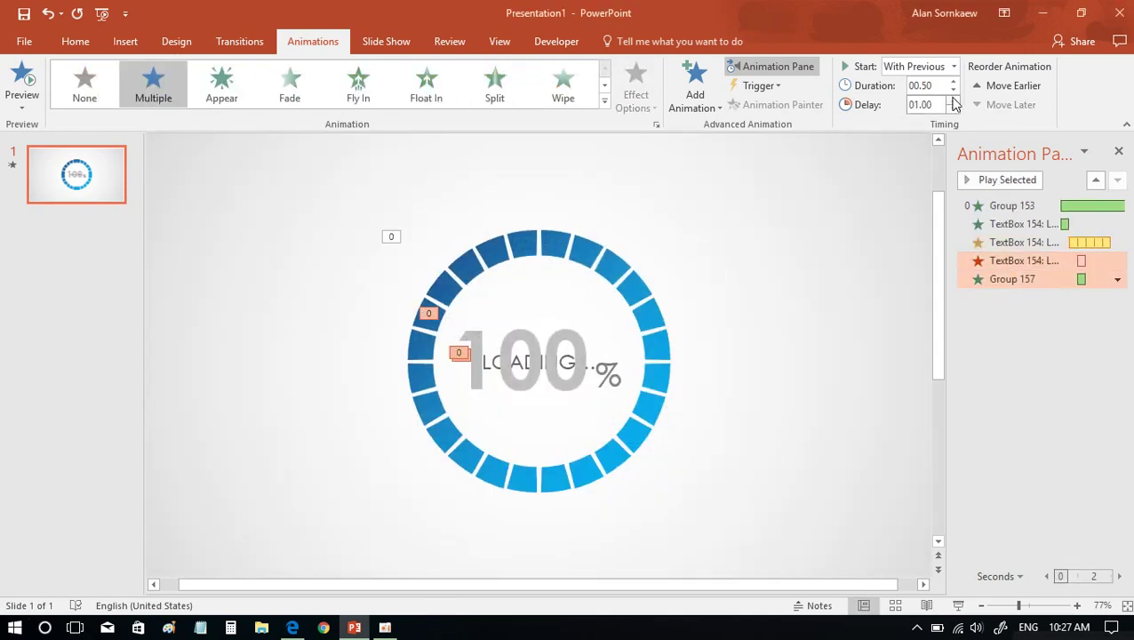
left_click(952, 100)
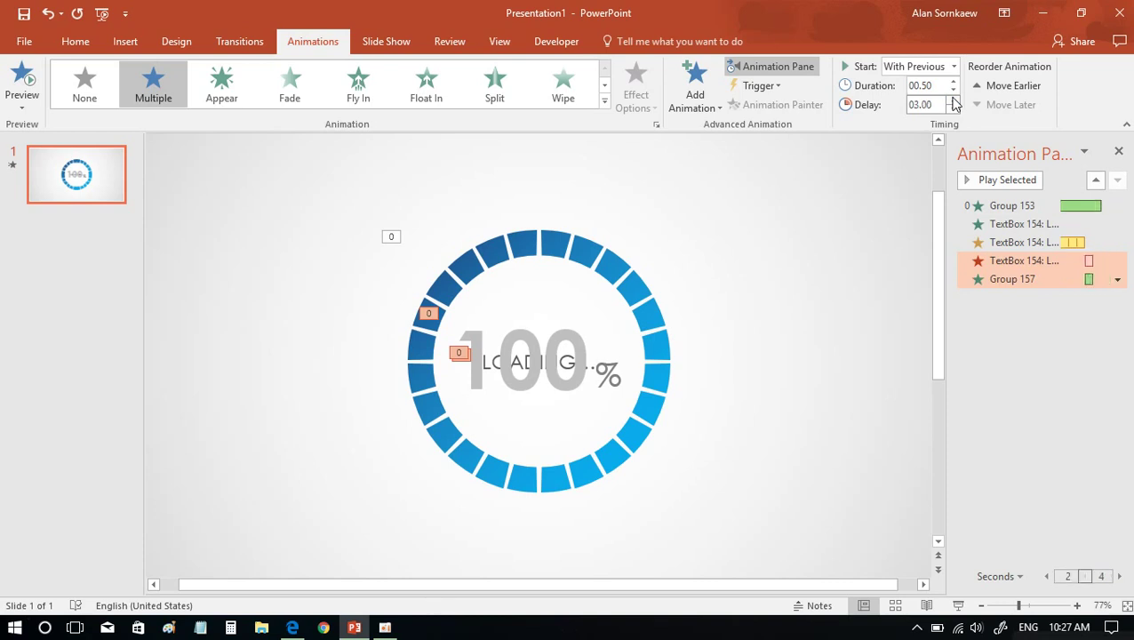
Give Group 157's fade-in a 3.5-second delay and preview the full sequence
left_click(1013, 279)
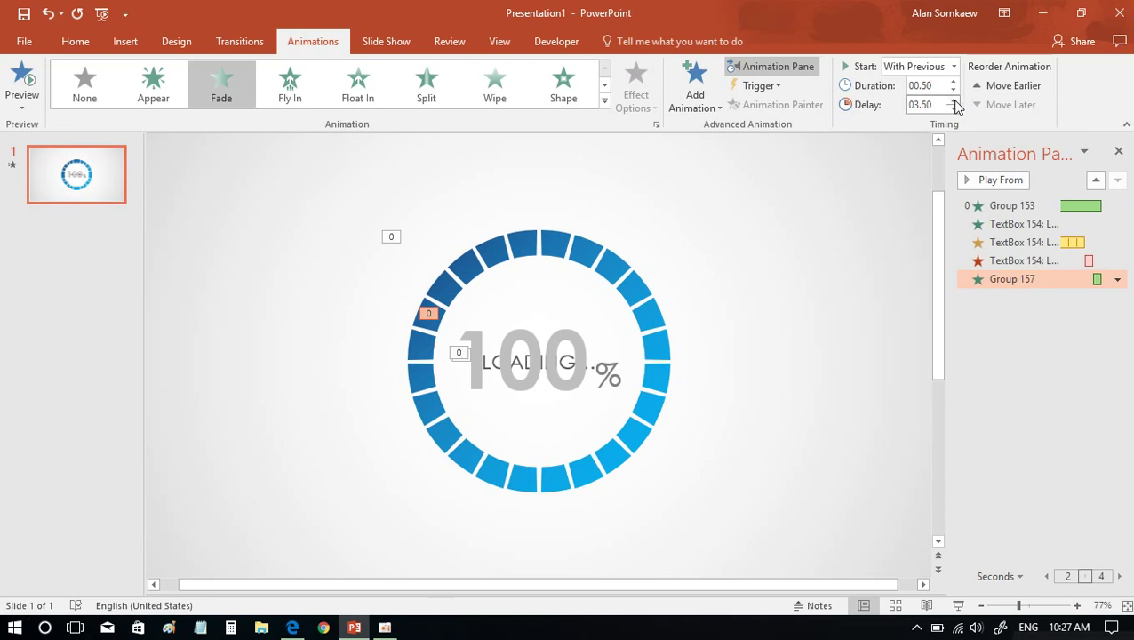
left_click(990, 411)
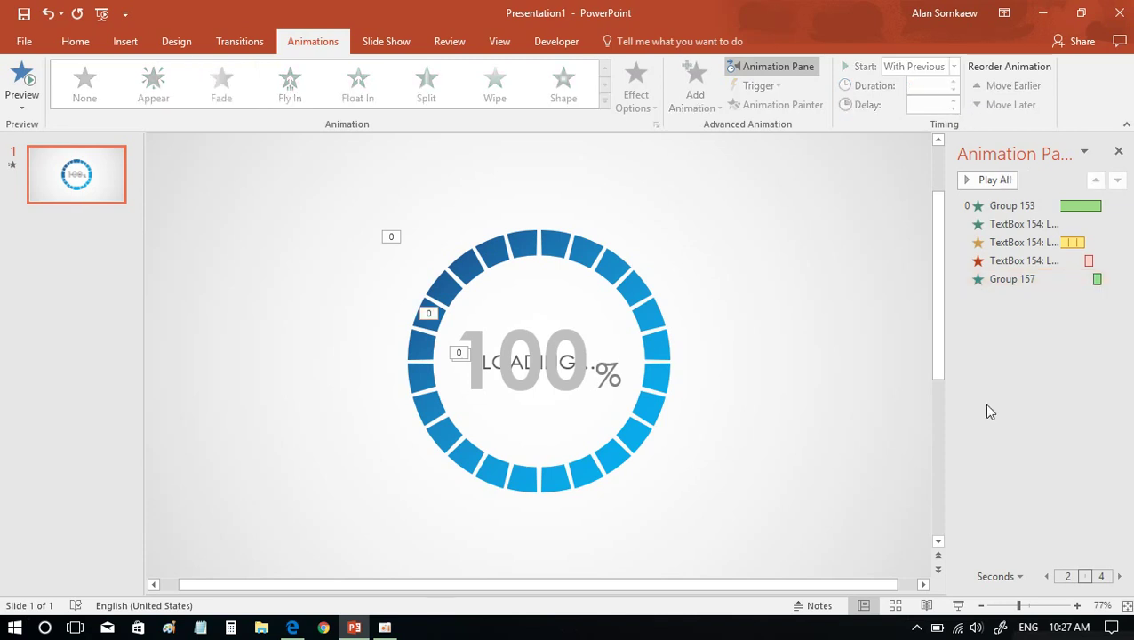
left_click(984, 178)
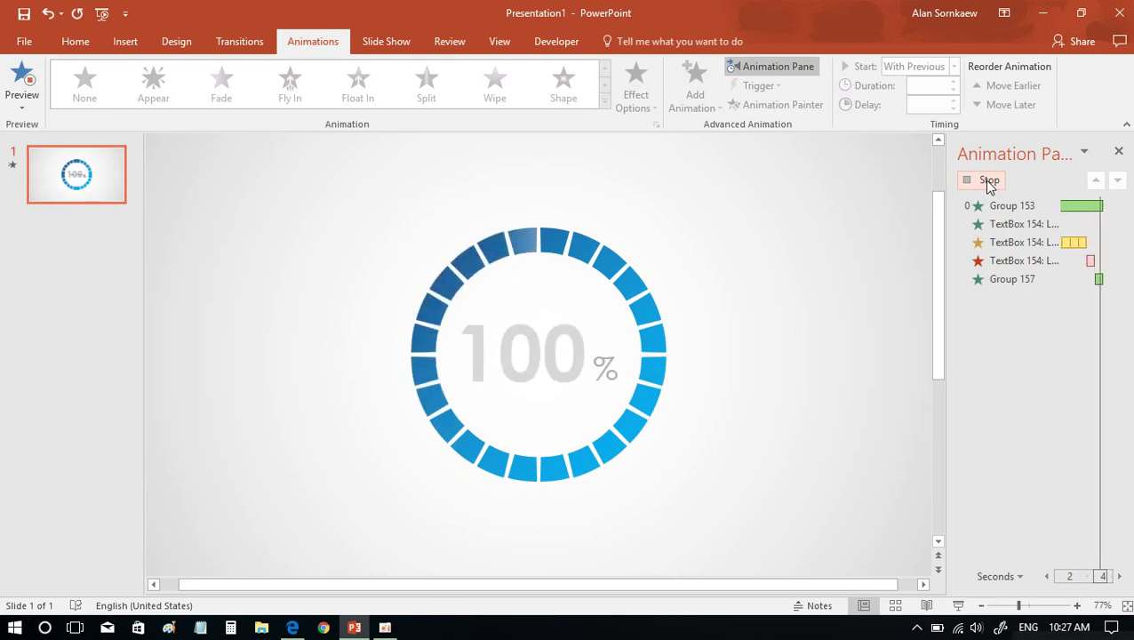
left_click(1022, 206)
left_click(1016, 224)
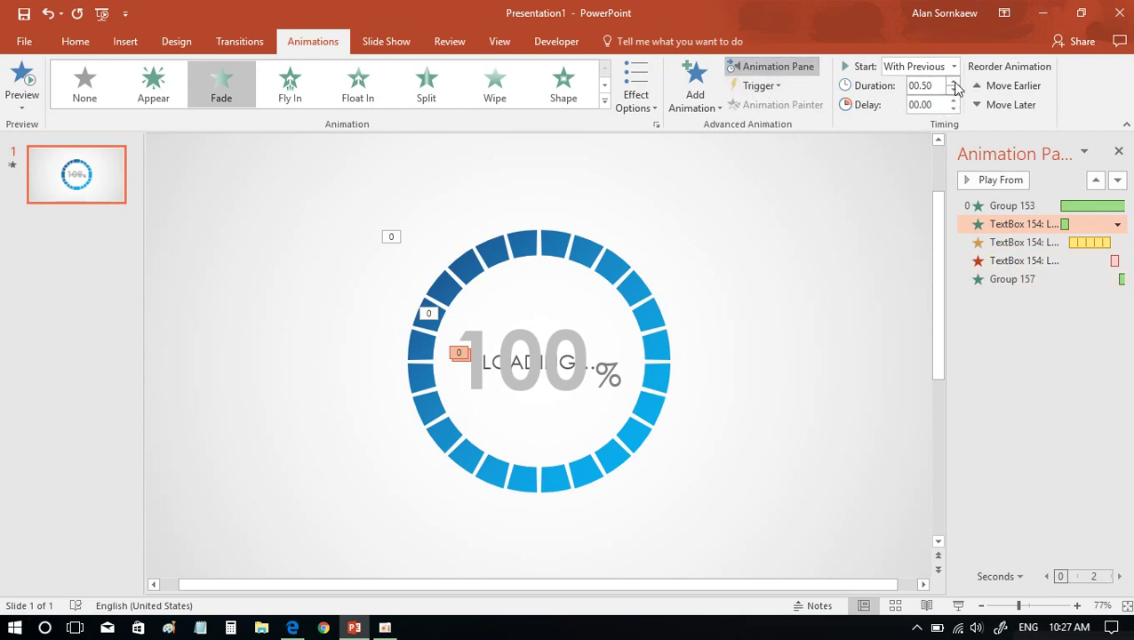
Play the loader slide show, end it, and play it full-screen again
left_click(958, 605)
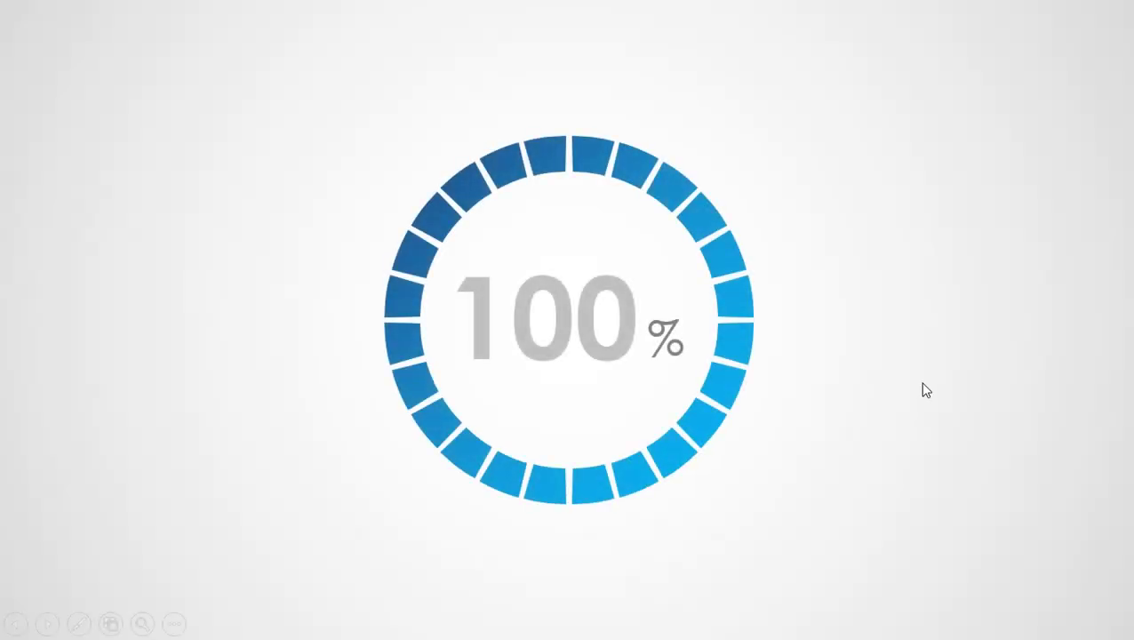
right_click(912, 356)
left_click(962, 592)
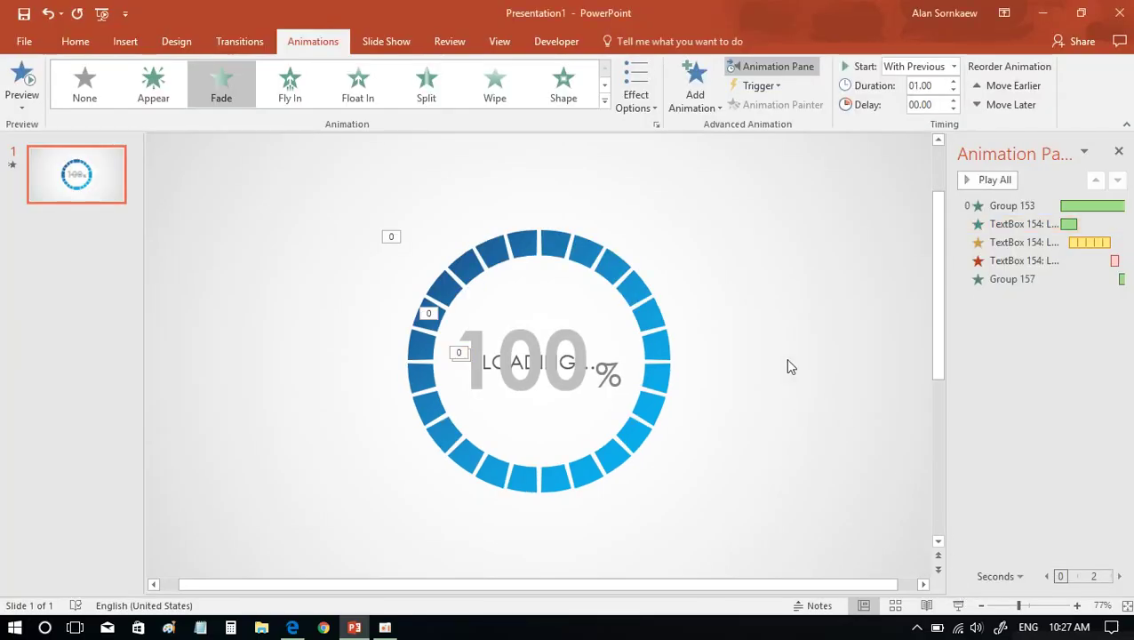
left_click(955, 605)
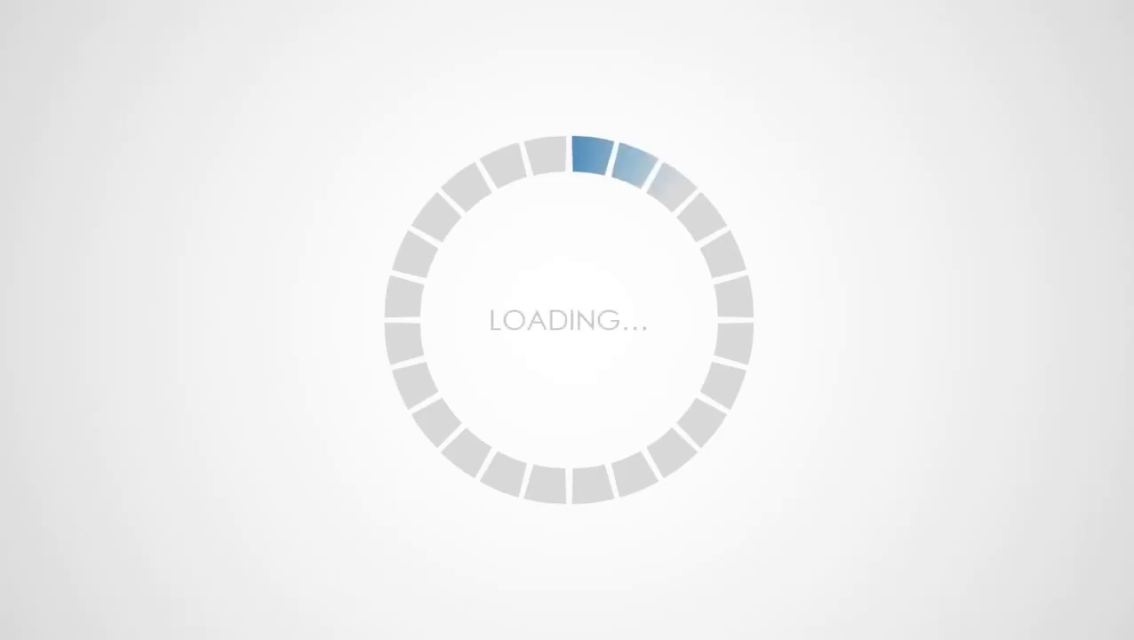